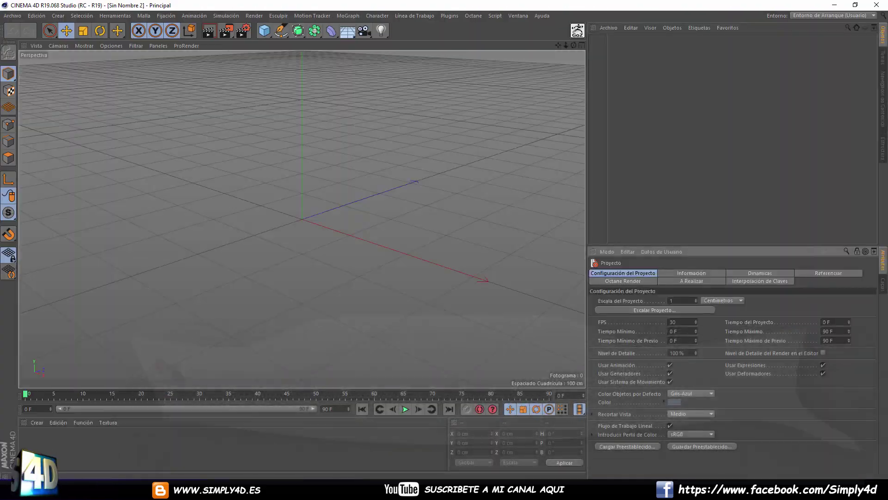
- Activate the Herramienta de Junta joint tool and maximise the Frontal view
left_click(384, 15)
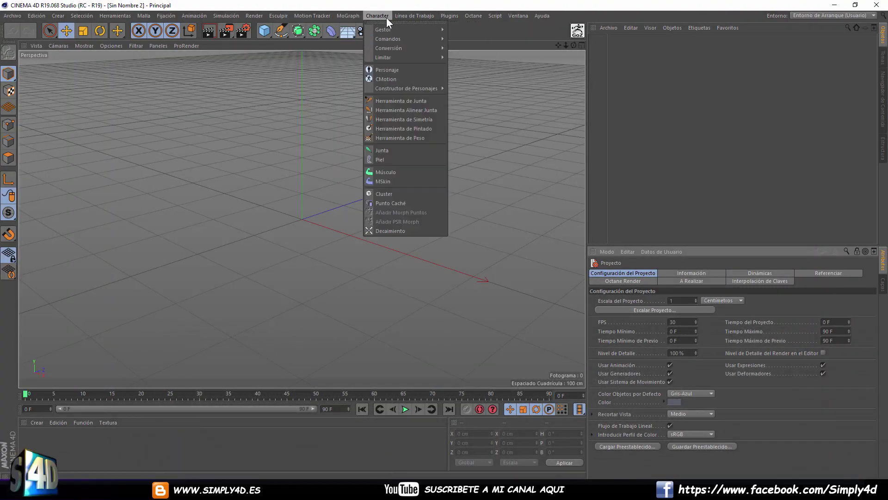
left_click(405, 100)
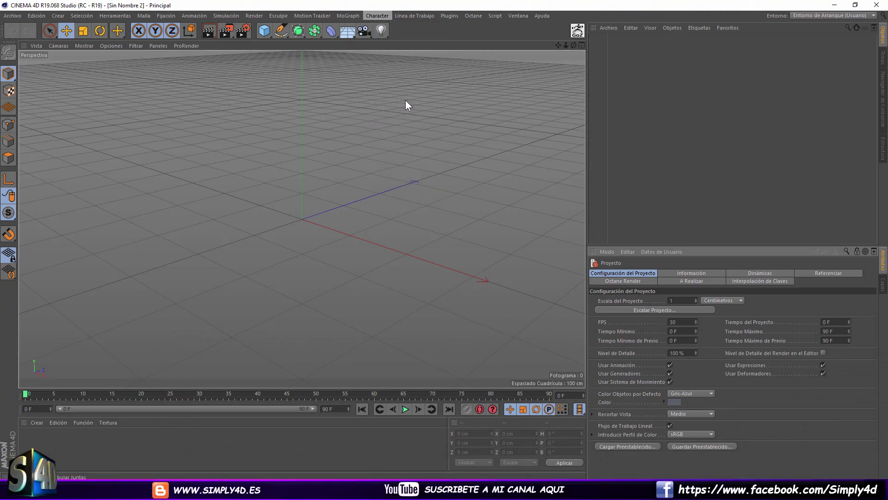
middle_click(394, 159)
middle_click(345, 262)
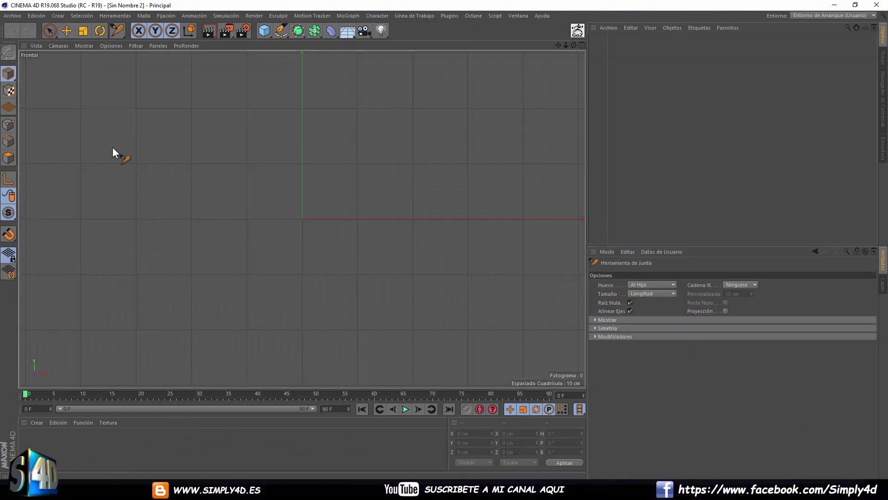
- Draw a seven-joint V-shaped chain from upper left to upper right, then select all joints
left_click(101, 107, "ctrl")
left_click(165, 190, "ctrl")
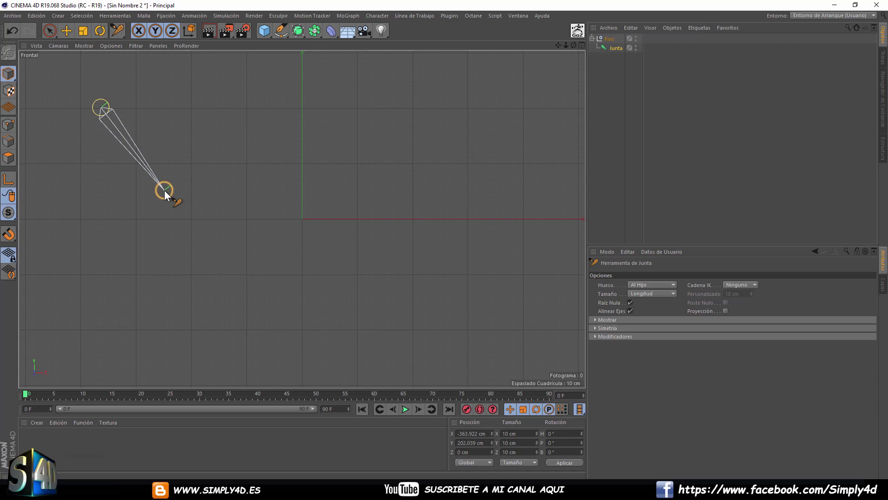
left_click(269, 265, "ctrl")
left_click(370, 294, "ctrl")
left_click(431, 245, "ctrl")
left_click(508, 137, "ctrl")
left_click(526, 92, "ctrl")
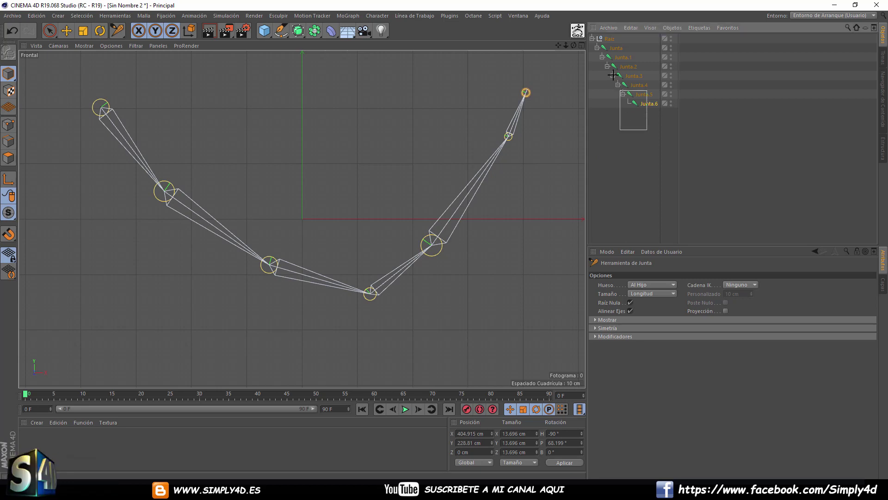
left_click_drag(646, 131, 602, 48)
- Create an IK chain for the joints and select its goal, Junta.6.Objetivo
left_click(377, 16)
mouse_move(388, 39)
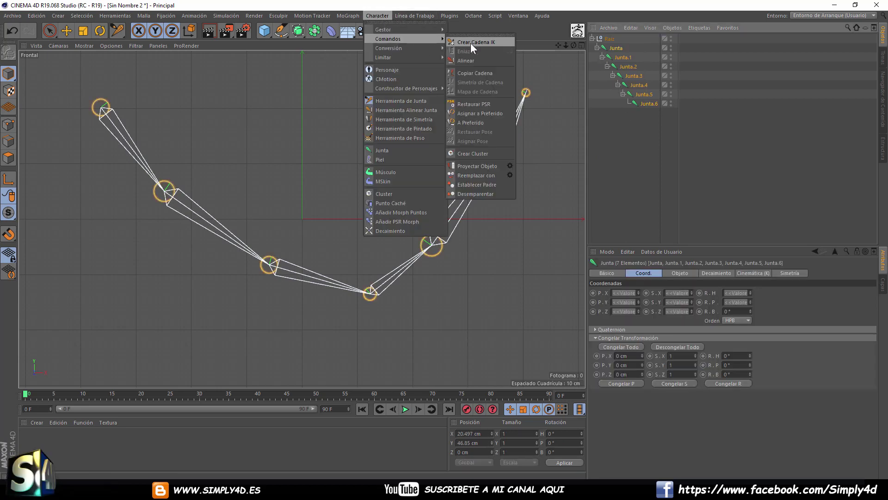
left_click(476, 42)
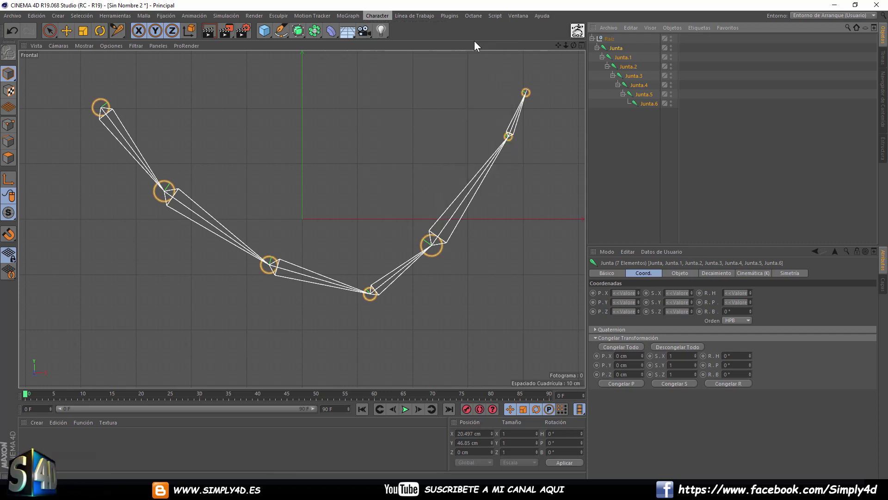
left_click(68, 31)
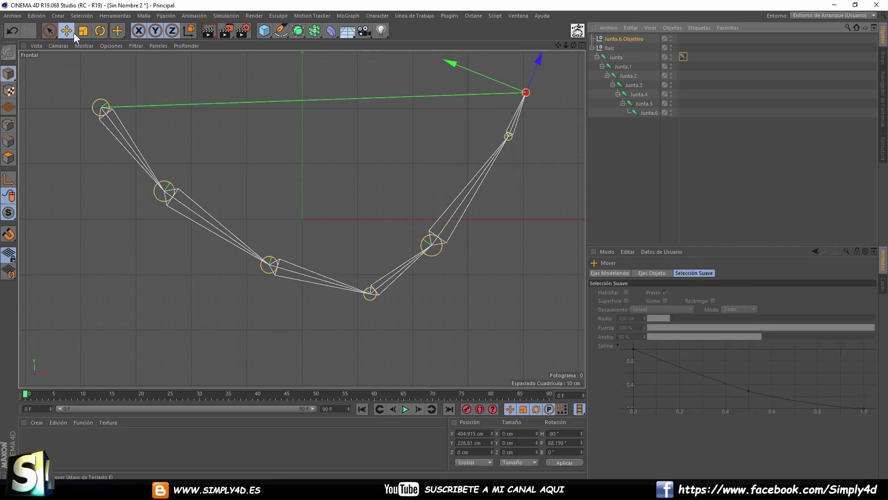
left_click(624, 39)
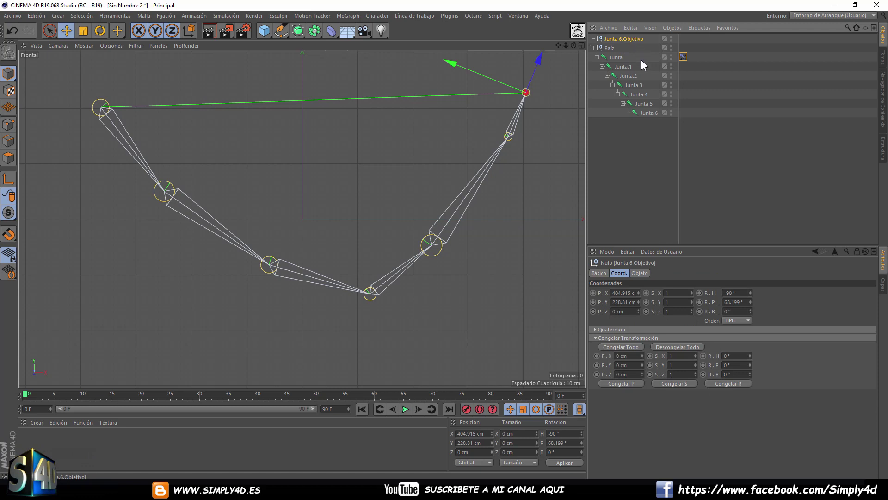
- Display the IK goal as a Cubo with XY orientation and 32 cm radius
left_click(640, 274)
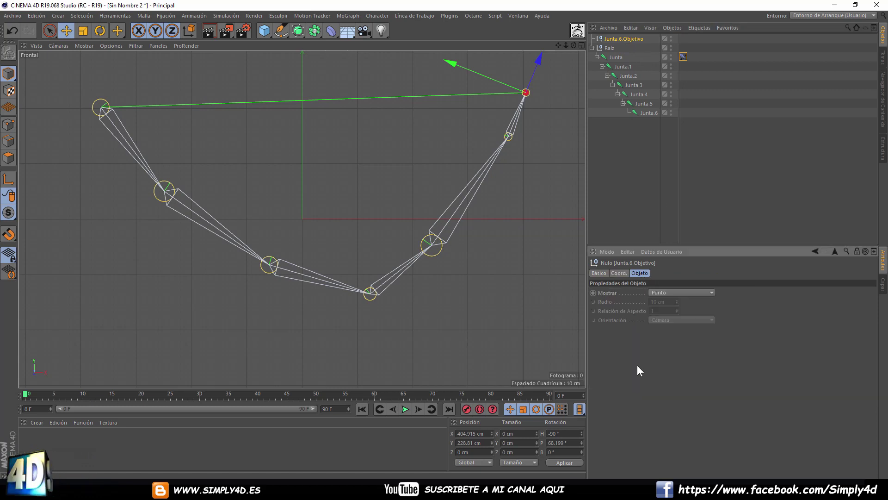
left_click(672, 294)
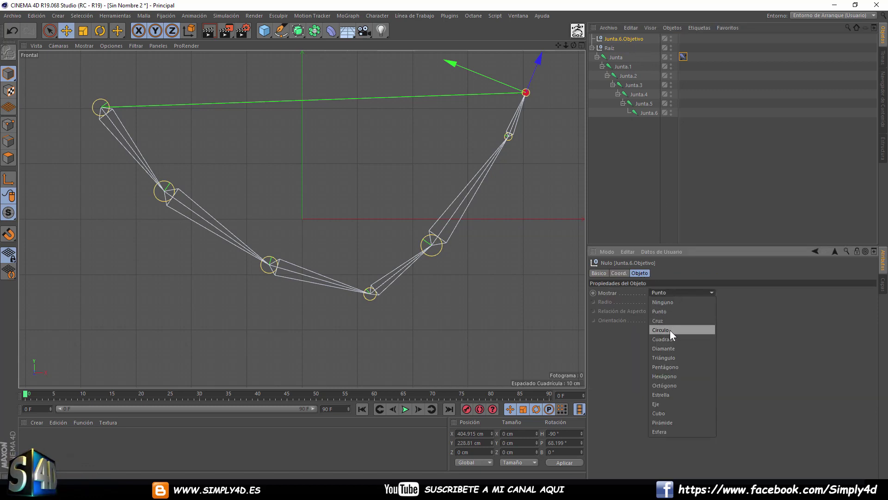
left_click(661, 412)
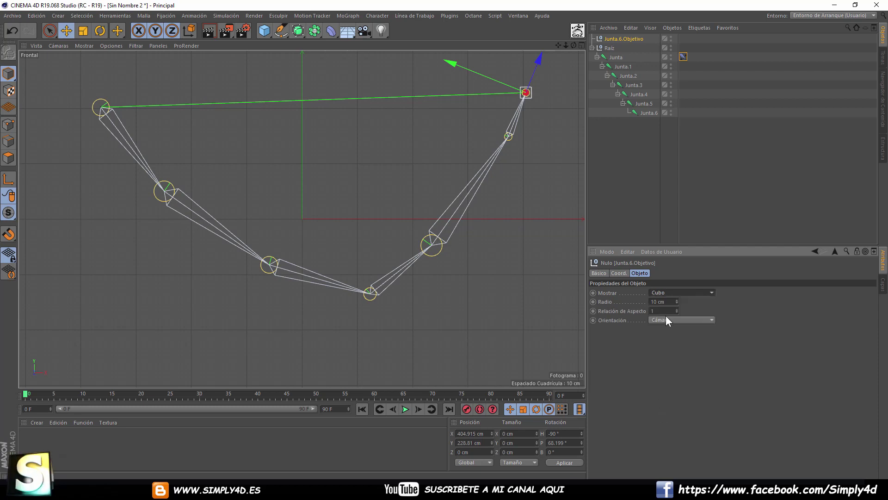
left_click(673, 320)
left_click(659, 340)
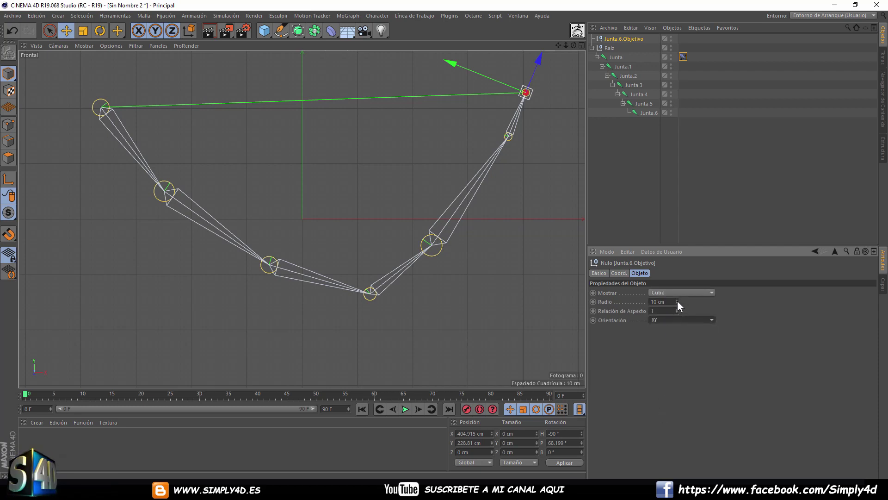
left_click_drag(677, 301, 677, 282)
middle_click(495, 249)
- Move the IK goal in the Perspective and Superior views so the chain follows
middle_click(231, 148)
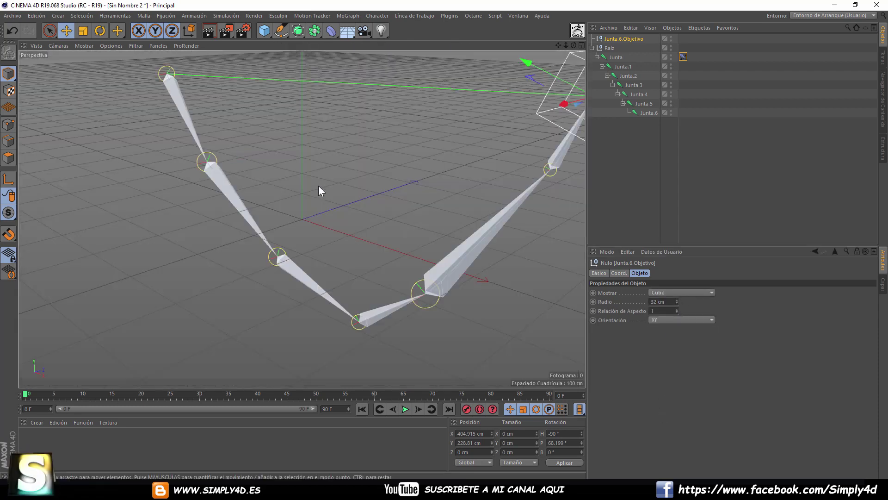
left_click_drag(326, 194, 243, 235, "alt")
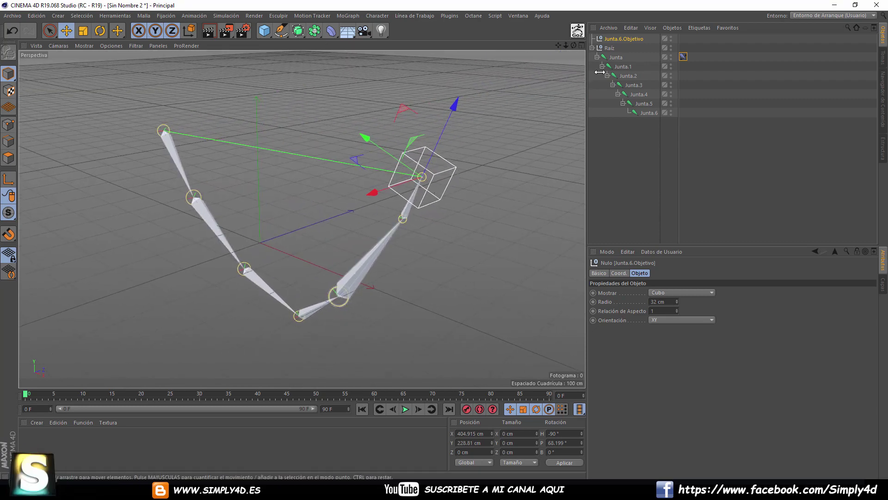
mouse_move(505, 199)
left_mouse_down()
mouse_move(576, 200)
mouse_move(442, 263)
mouse_move(463, 217)
left_mouse_up()
middle_click(460, 211)
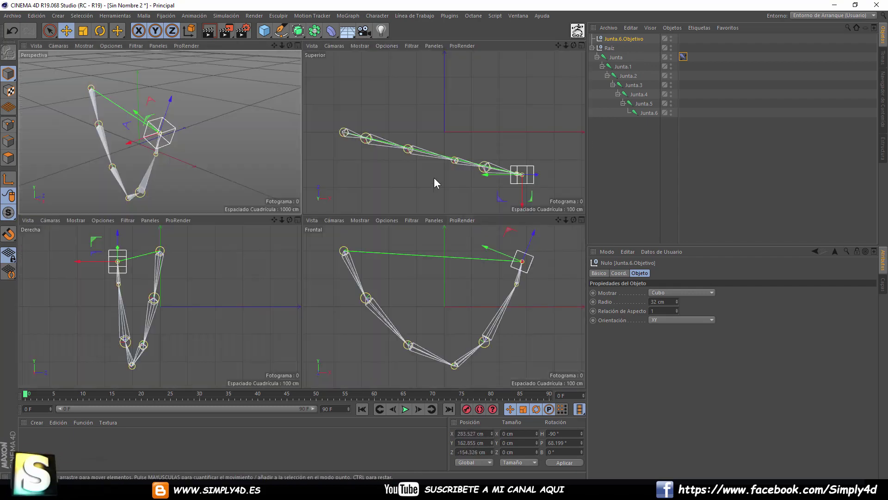
middle_click(430, 178)
scroll(424, 185, "down", 5)
mouse_move(454, 307)
left_mouse_down()
mouse_move(325, 276)
mouse_move(369, 265)
mouse_move(493, 343)
left_mouse_up()
- Pull the goal near the origin so the chain hangs down, using object-relative coordinates
middle_click(323, 282)
middle_click(269, 305)
middle_click(324, 287)
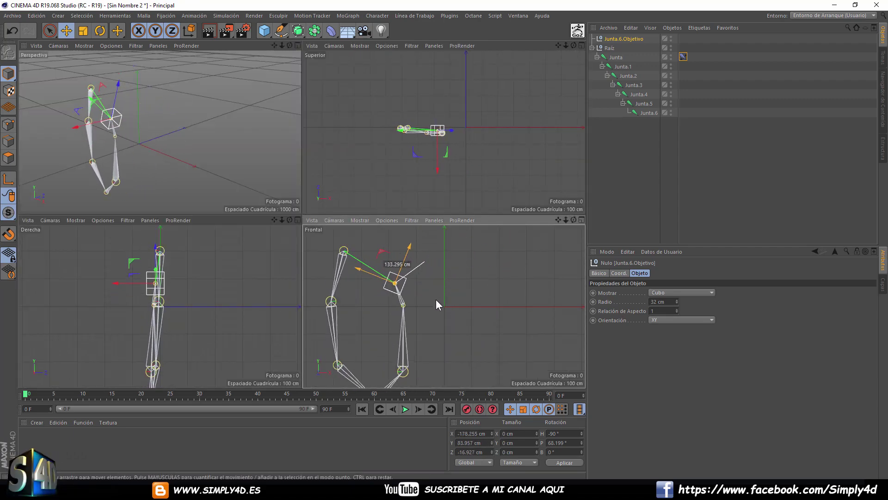
left_click_drag(494, 348, 461, 297)
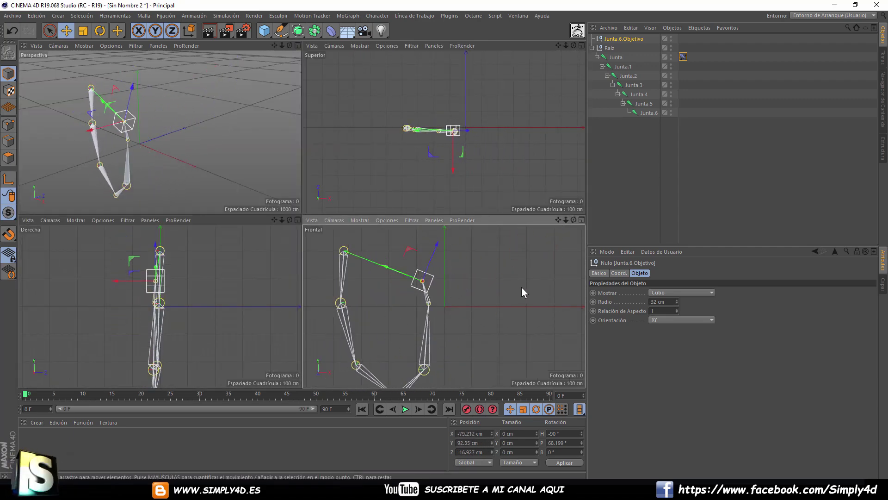
left_click(470, 463)
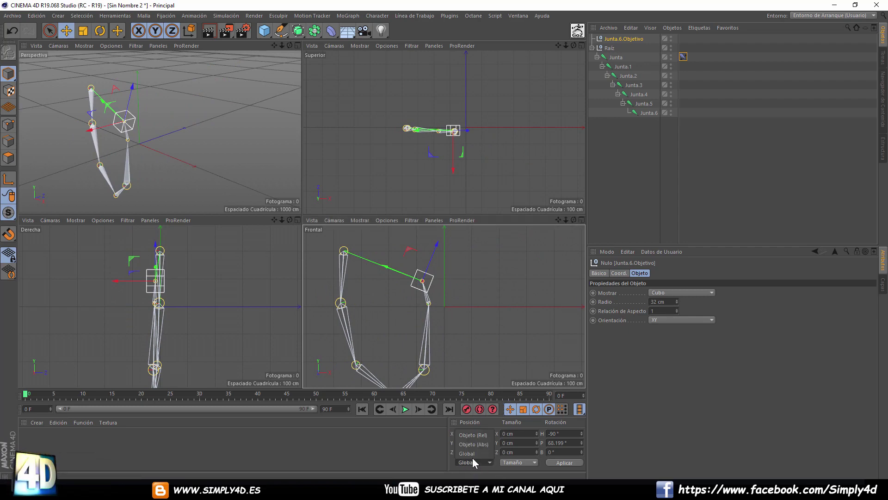
left_click(483, 435)
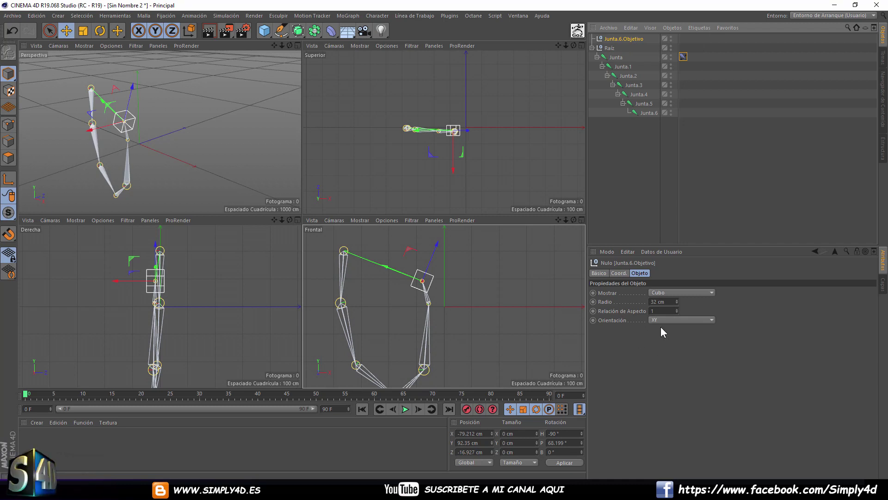
left_click(621, 273)
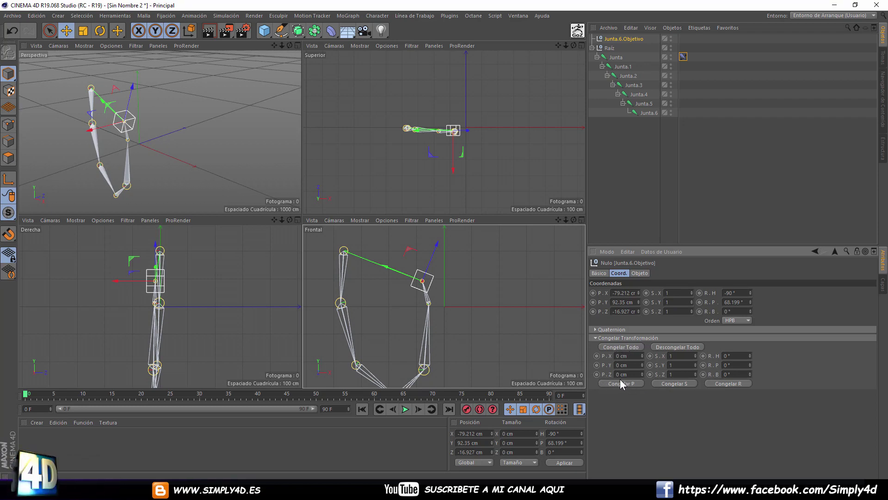
- Freeze the goal's transforms, test-move it, then restore its position to default 0 cm
left_click(627, 348)
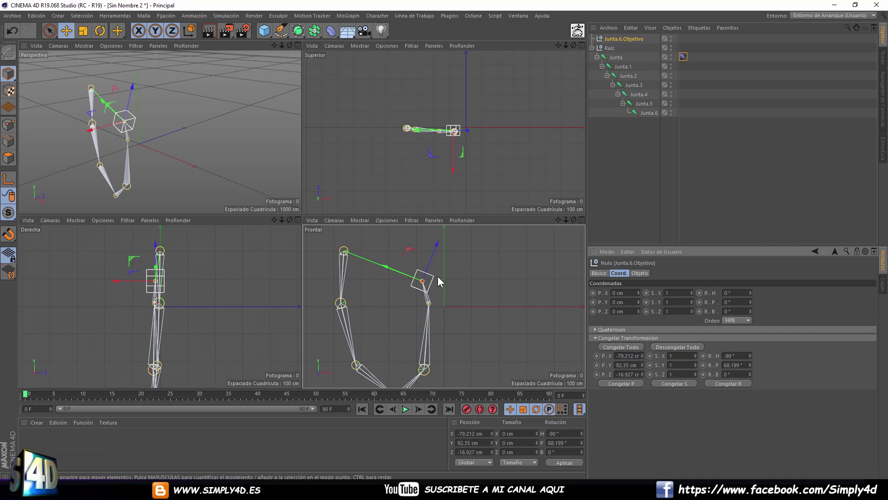
mouse_move(450, 279)
left_mouse_down()
mouse_move(584, 261)
mouse_move(574, 261)
left_mouse_up()
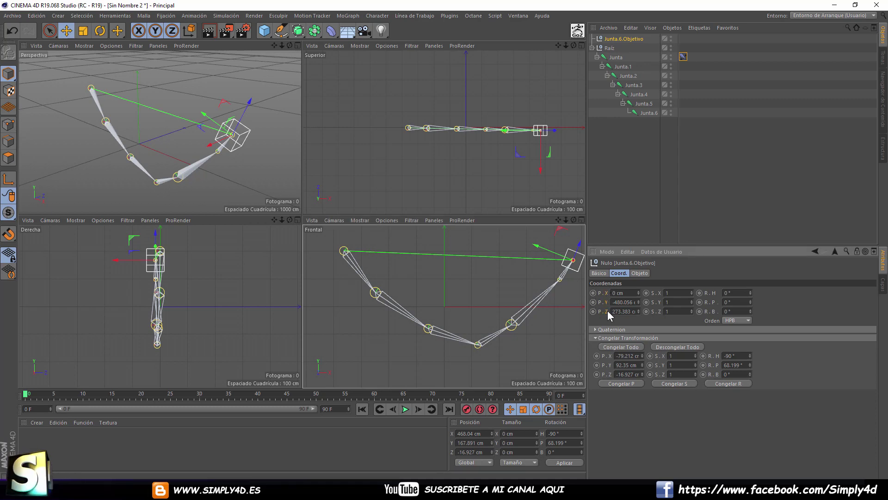
right_click(607, 310)
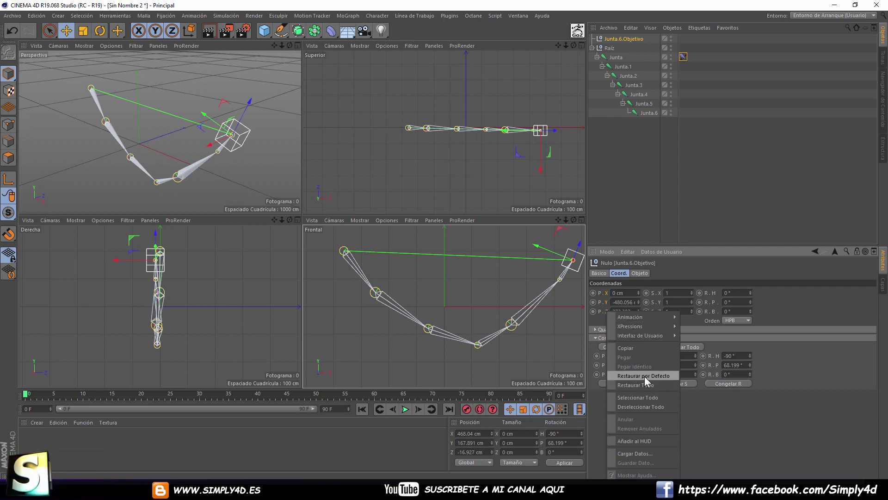
left_click(645, 376)
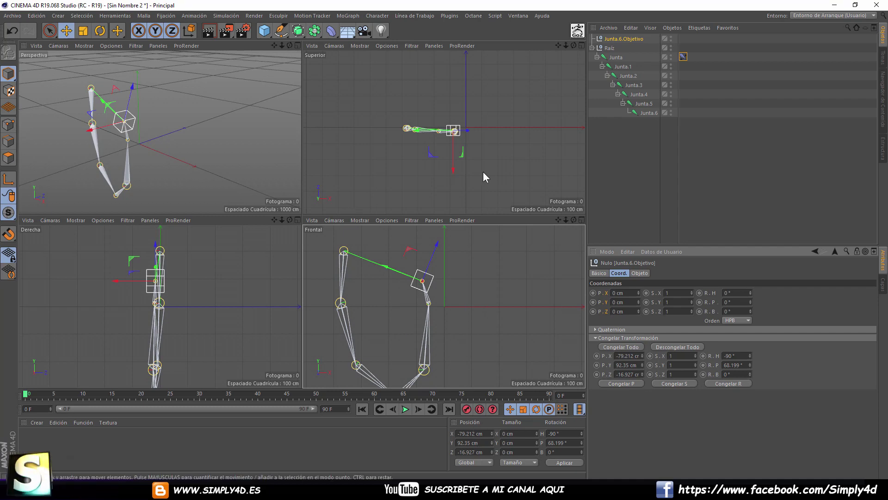
- Reset the IK goal's position values, reposition it, and freeze the new position
left_click_drag(463, 150, 339, 58)
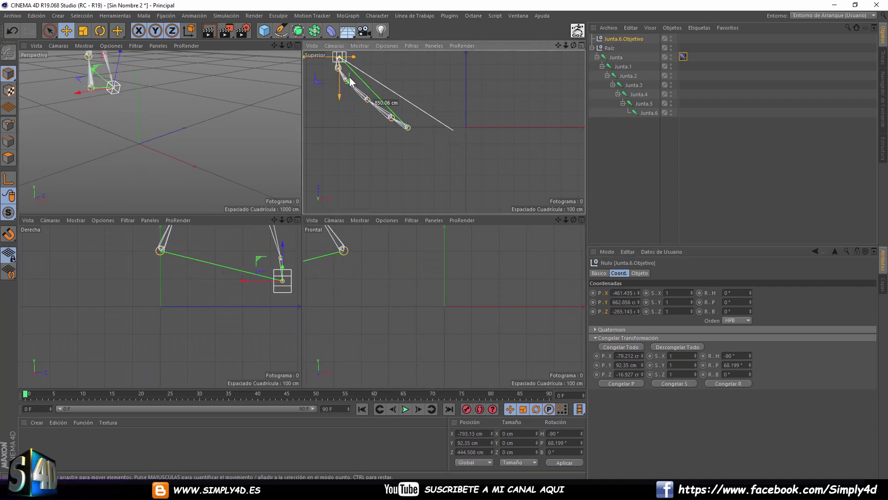
right_click(606, 293)
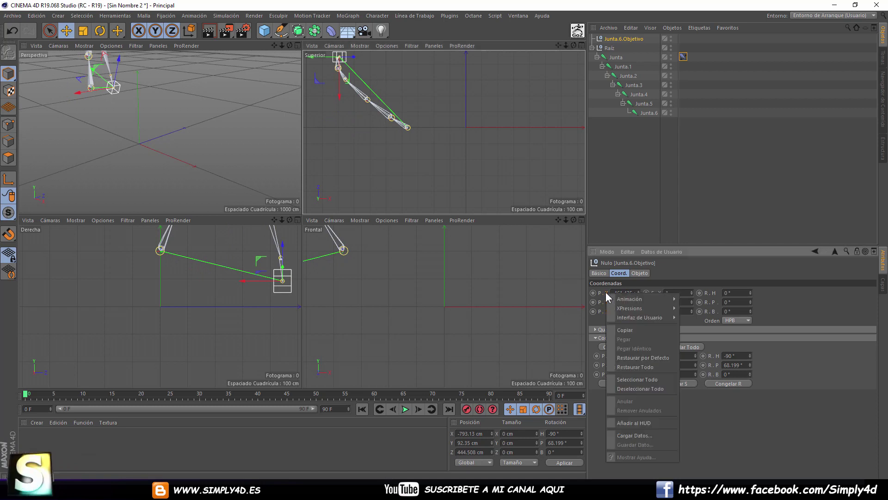
left_click(651, 367)
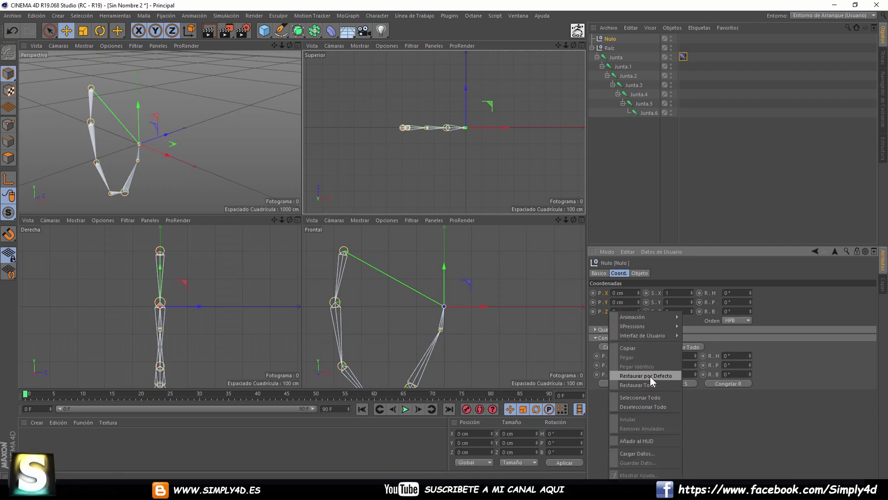
left_click(651, 375)
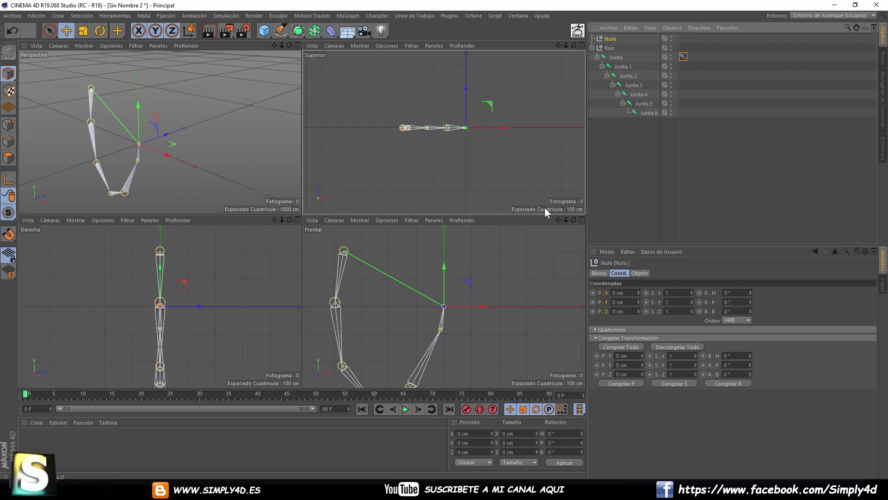
left_click_drag(520, 300, 535, 310)
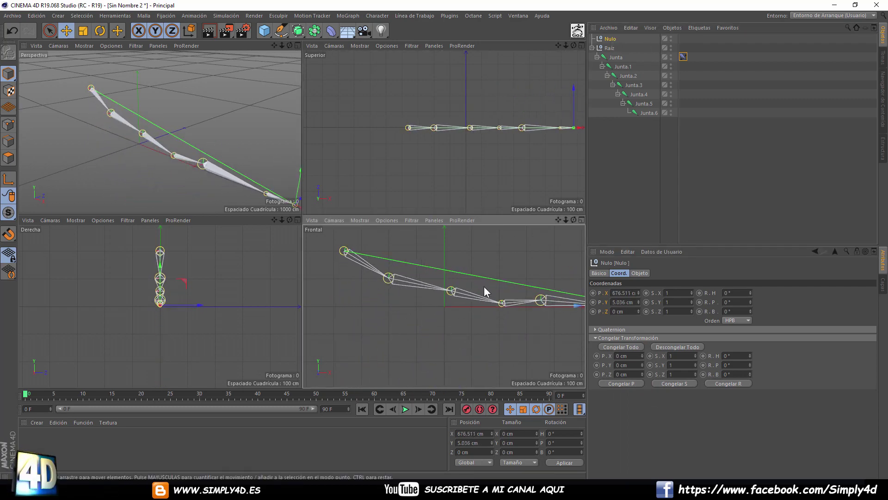
left_click(626, 347)
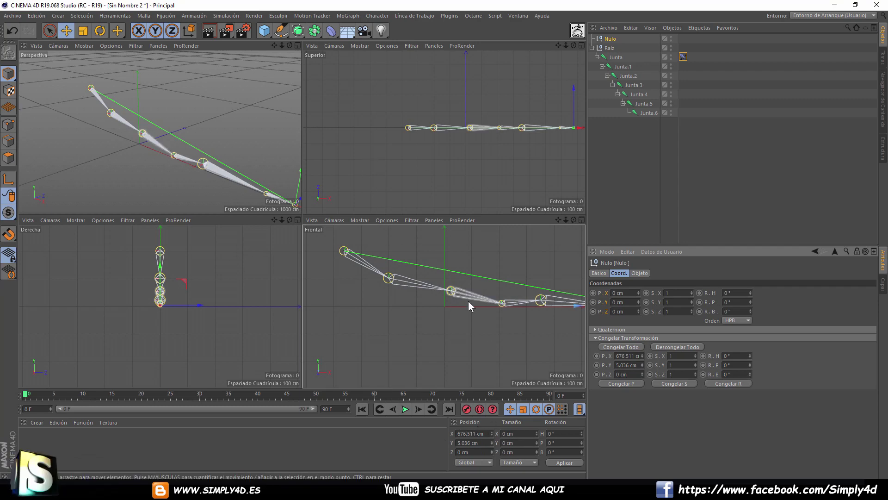
- Move the goal and the chain's null, then restore the null's position to 0 cm
scroll(468, 301, "down", 3)
scroll(486, 307, "down", 3)
left_click_drag(551, 290, 375, 273)
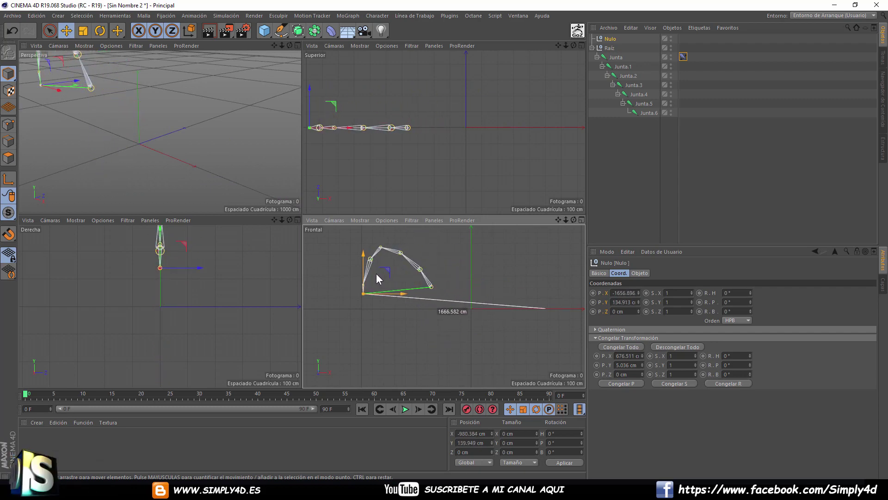
middle_click_drag(418, 290, 404, 308, "alt")
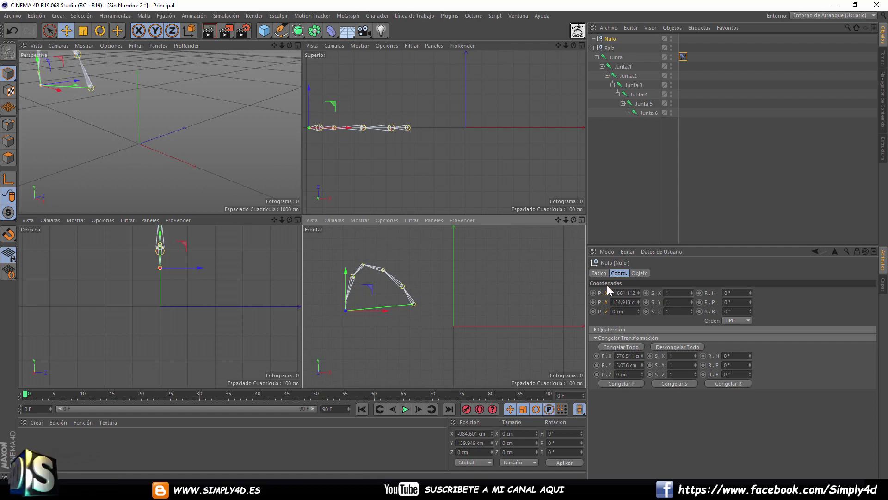
right_click(606, 311)
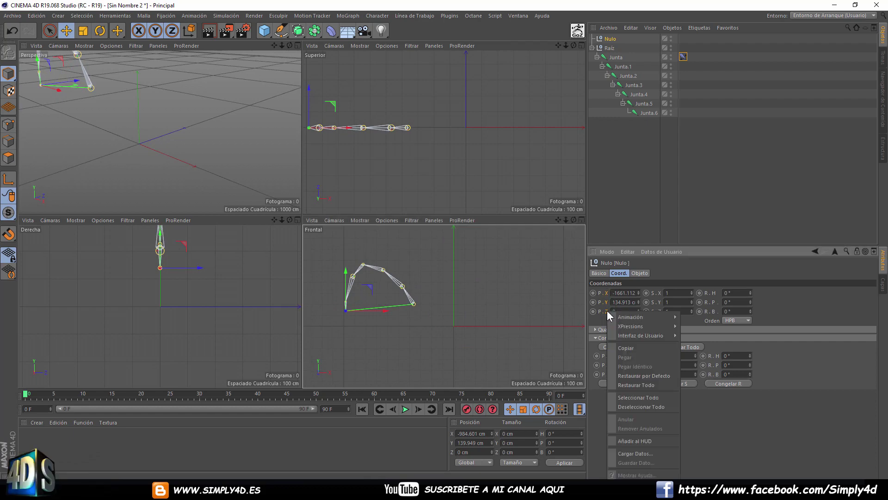
left_click(658, 376)
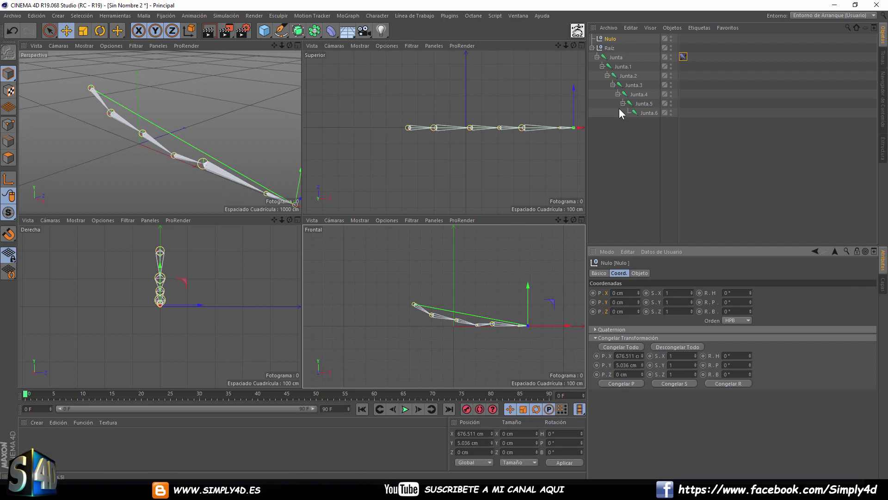
- Delete the joint hierarchy and add a cube converted to an editable polygon object
left_click_drag(642, 132, 582, 14)
key("Delete")
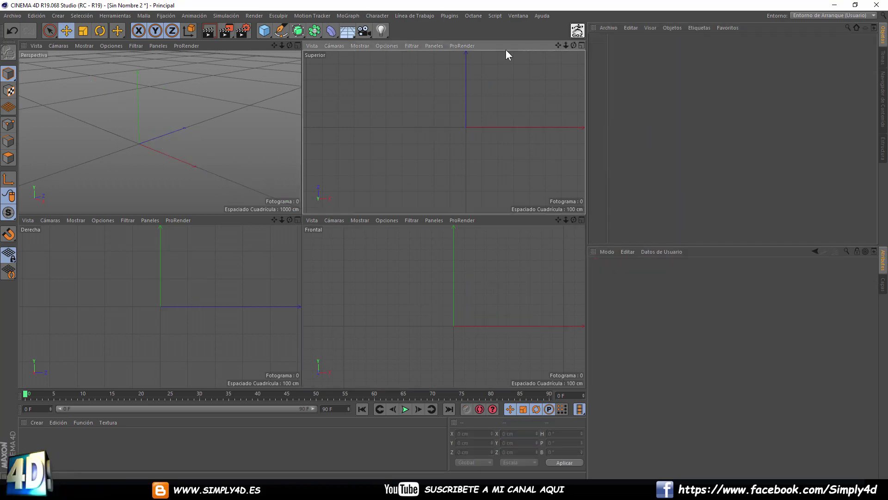
left_click(262, 32)
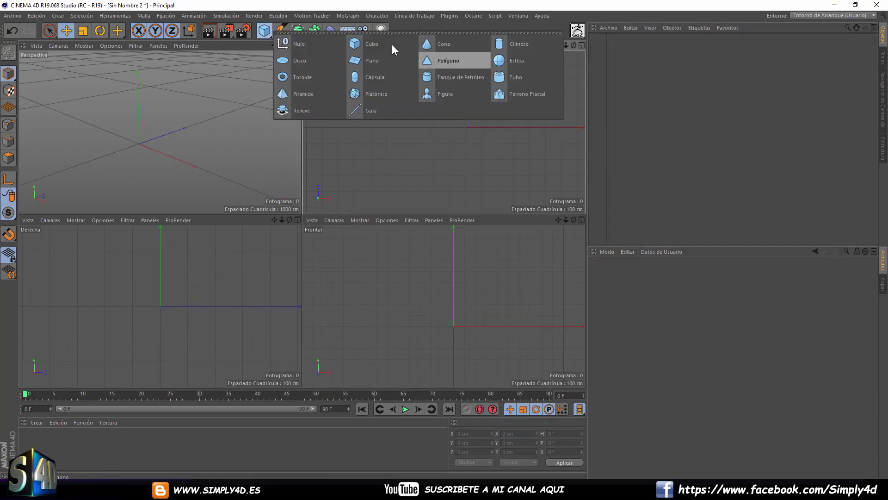
left_click(367, 40)
key("c")
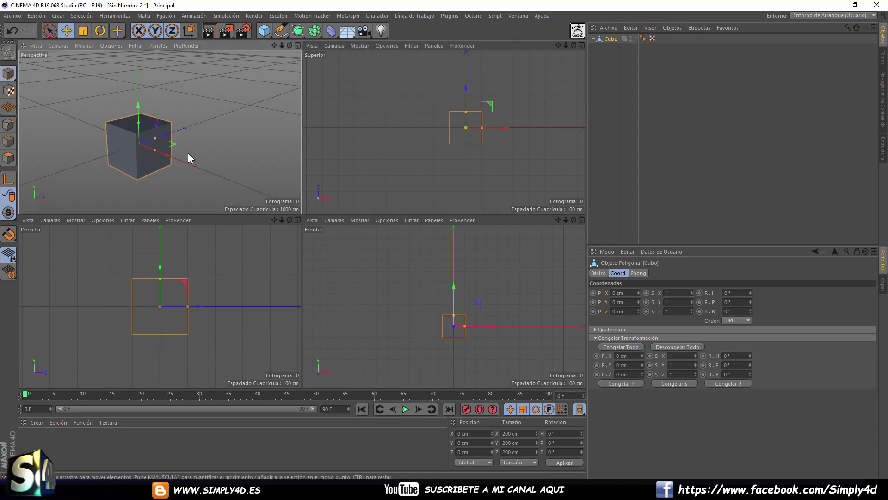
- Scale the cube into a slab (2.67, 1, 0.17) and freeze its scale
middle_click(229, 132)
right_click_drag(287, 168, 360, 187, "alt")
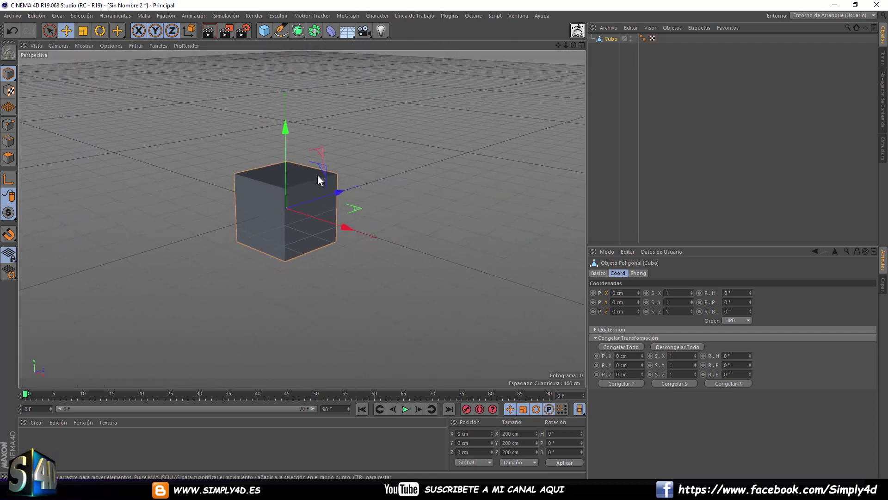
scroll(359, 187, "up", 2)
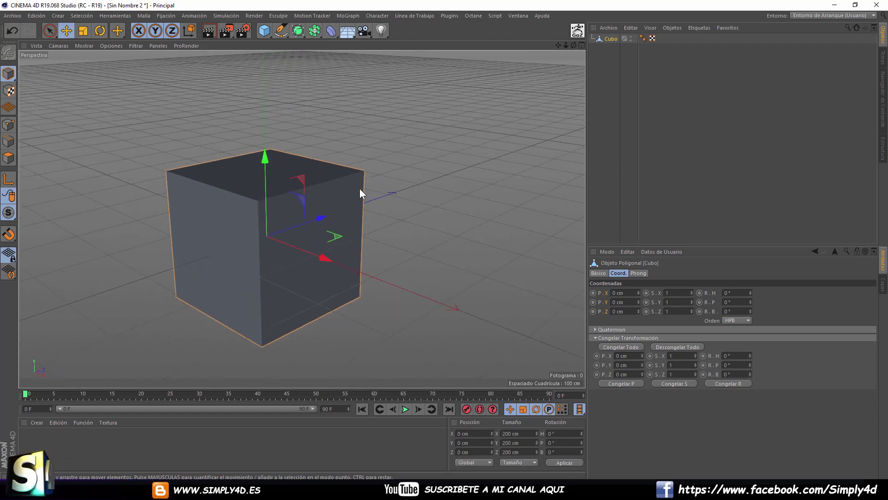
scroll(379, 176, "up", 1)
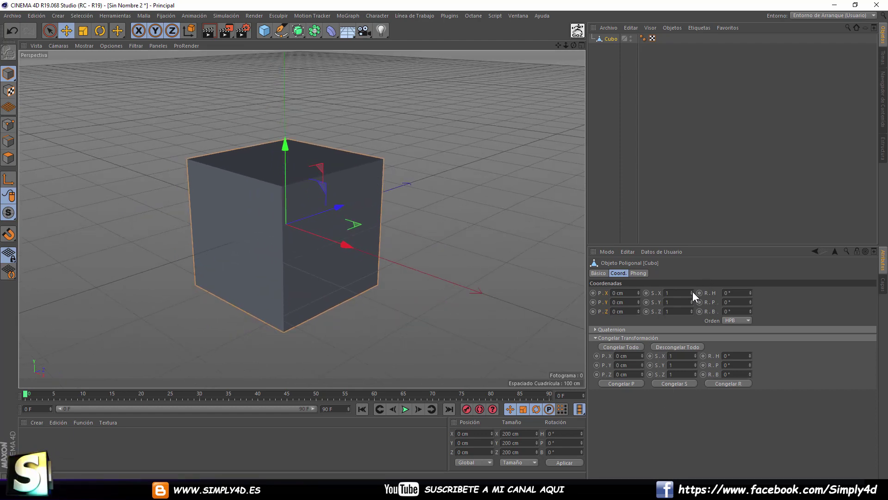
left_click_drag(692, 293, 692, 342)
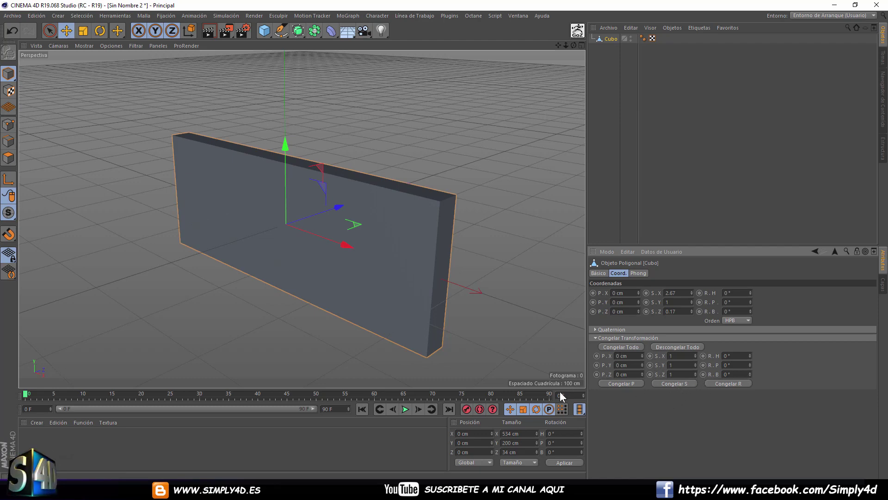
left_click(680, 385)
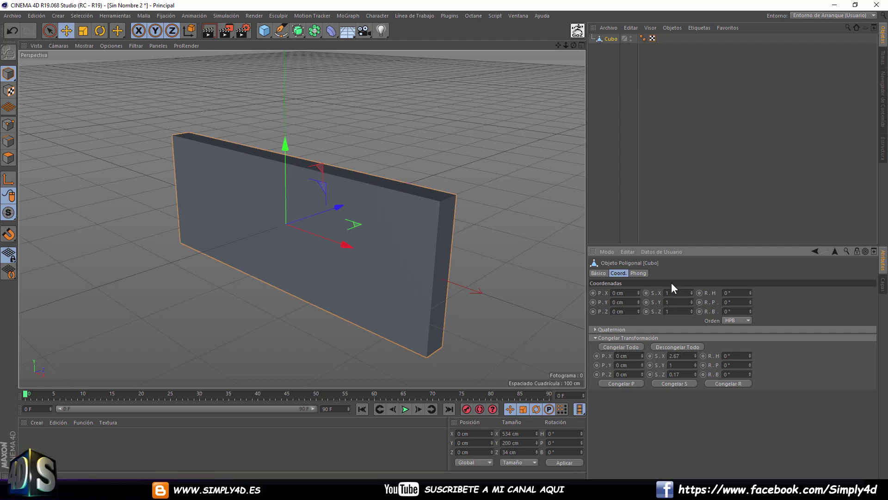
- Rescale the slab, restore its X scale to default, and unfreeze all transforms
mouse_move(691, 292)
left_mouse_down()
mouse_move(722, 293)
mouse_move(666, 292)
mouse_move(721, 311)
left_mouse_up()
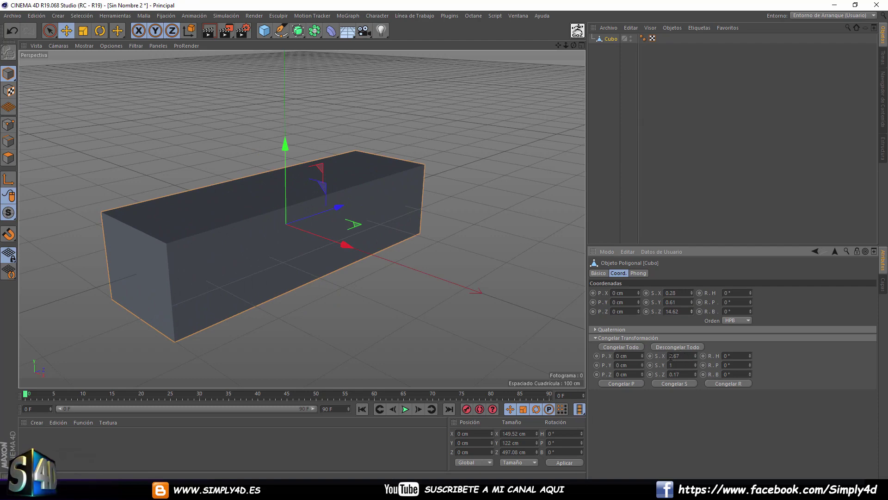
right_click(659, 294)
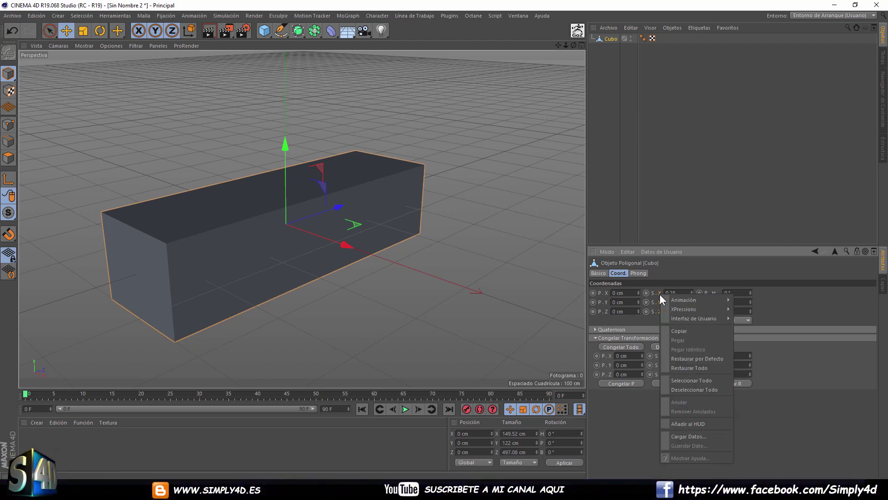
left_click(695, 357)
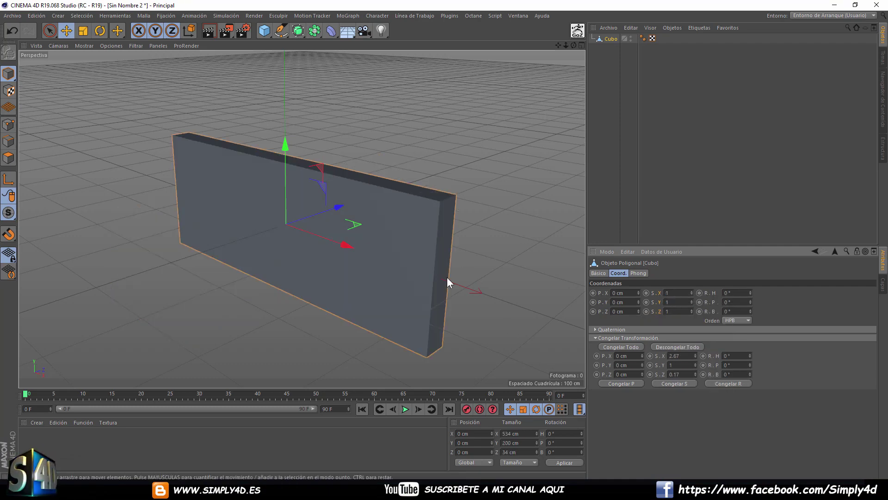
left_click(678, 347)
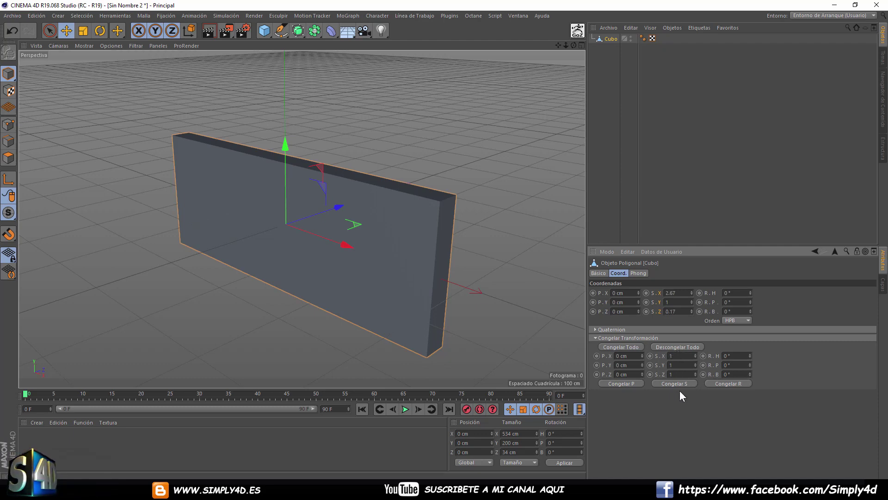
- Enter scale 1 for S.X and S.Z so the cube is 200 cm on every side
double_click(679, 293)
type("1")
key("Tab")
key("Tab")
type("1")
key("Return")
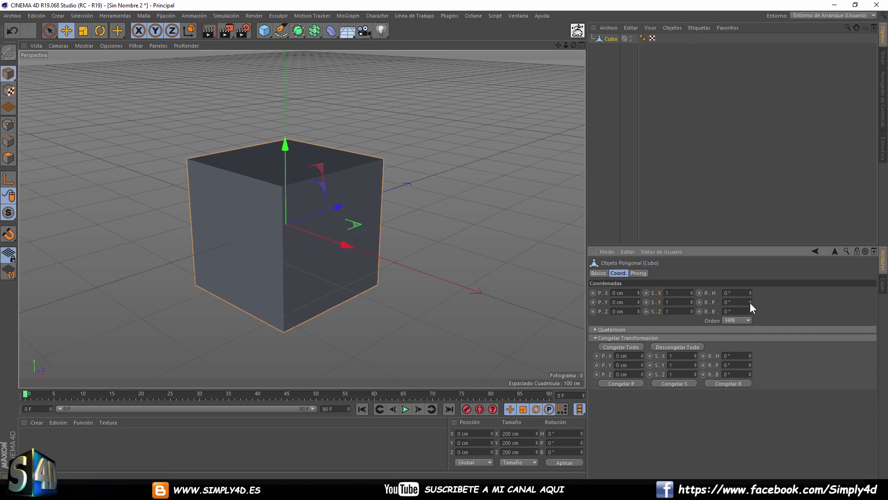
- Set the cube's rotation to 100°, 53°, 80° and freeze it with Congelar R
left_click_drag(750, 302, 750, 259)
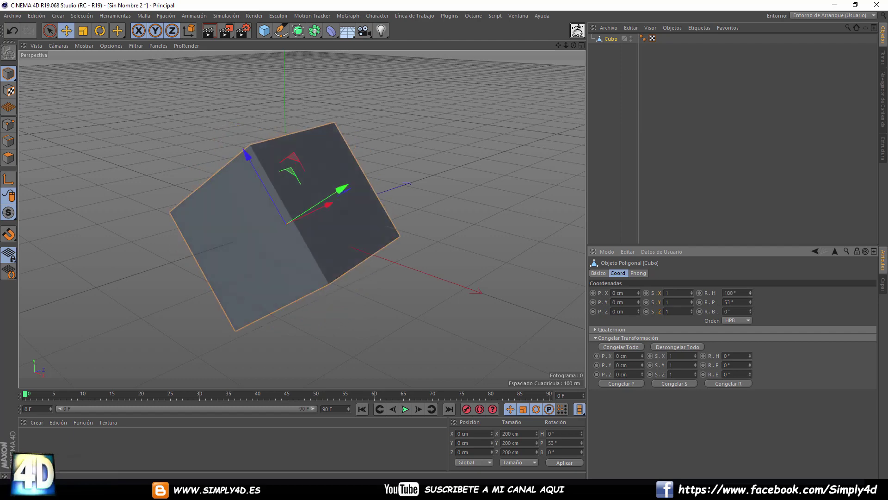
left_click_drag(750, 311, 751, 296)
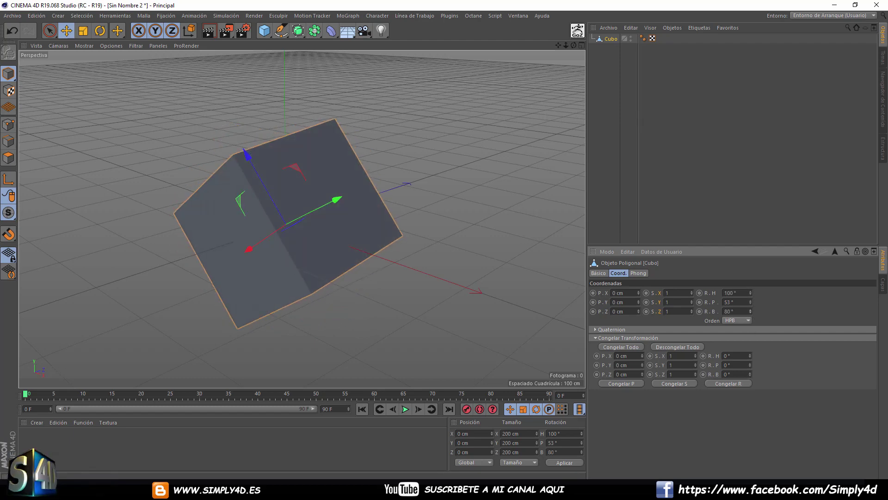
left_click(729, 384)
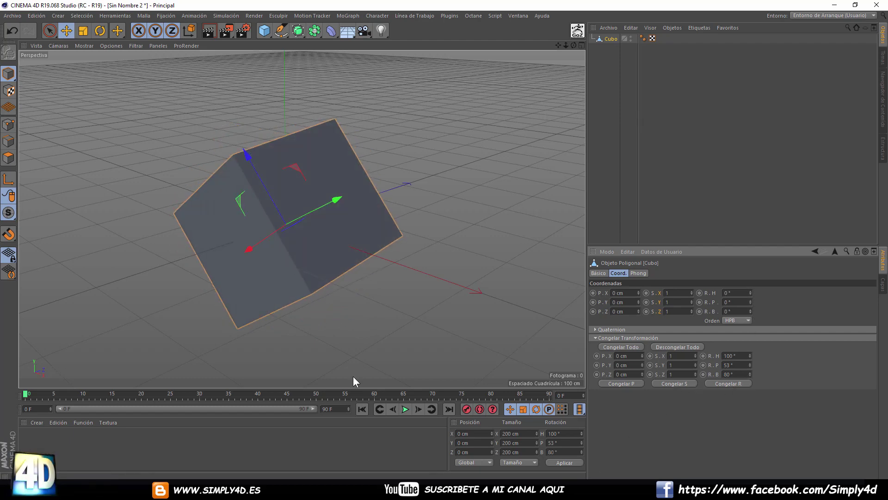
- Rotate the cube freely in the viewport, then reset its bank rotation to zero
left_click(100, 30)
mouse_move(149, 97)
left_mouse_down()
mouse_move(112, 135)
mouse_move(323, 293)
mouse_move(271, 307)
mouse_move(399, 199)
mouse_move(287, 251)
mouse_move(313, 210)
mouse_move(333, 199)
left_mouse_up()
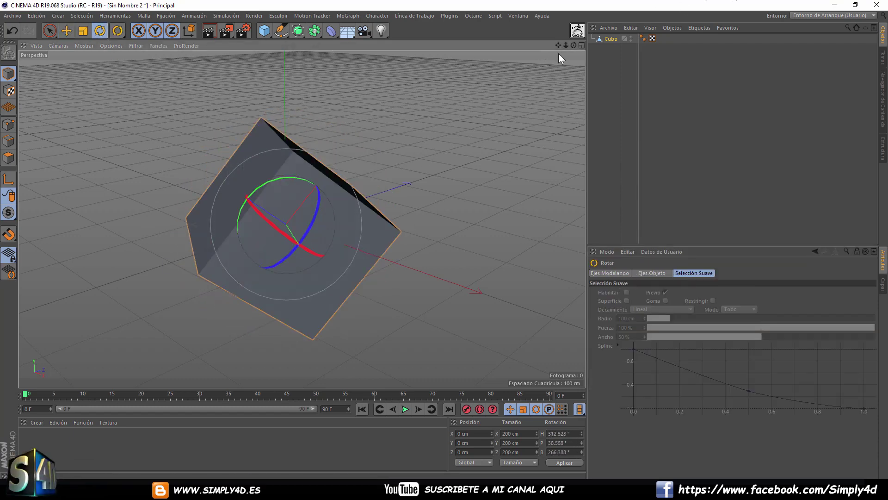
left_click(610, 39)
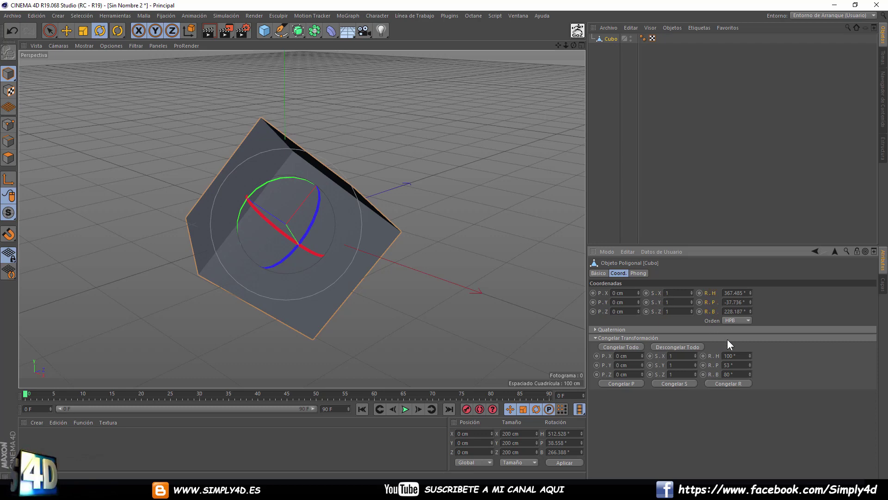
right_click(709, 307)
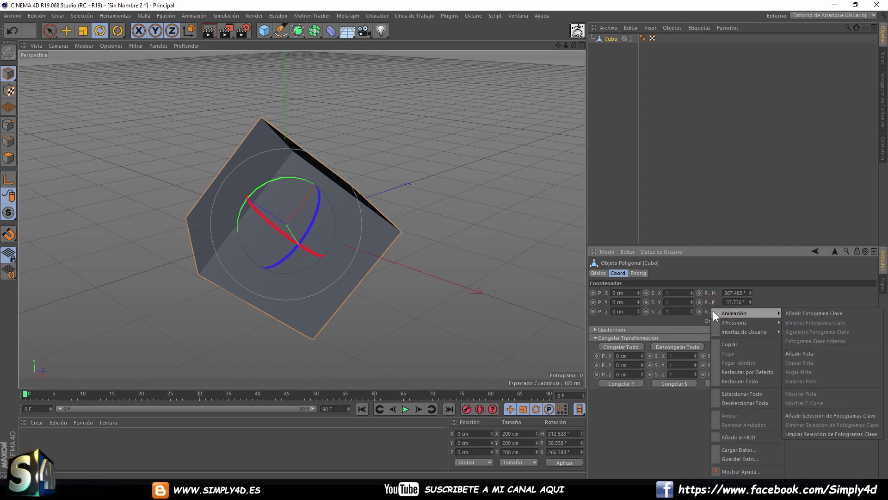
left_click(739, 371)
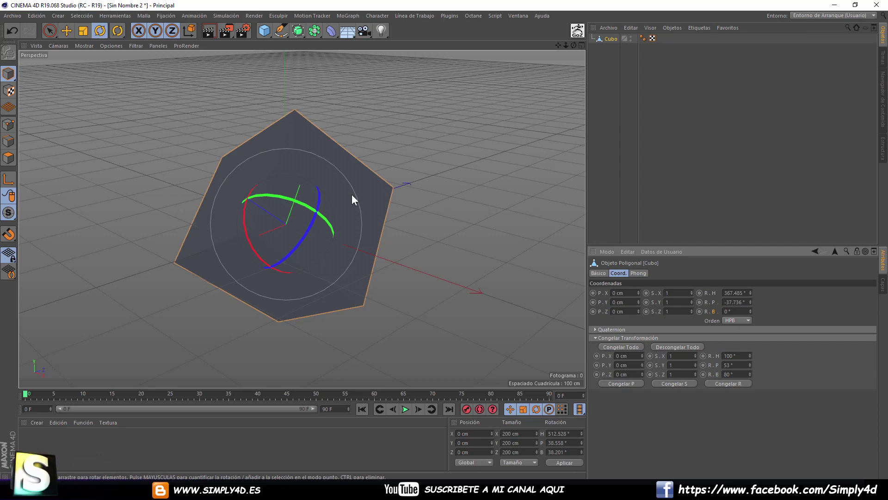
- Switch the viewport display to Sombreado Rápido (quick shading)
left_click(83, 46)
left_click(107, 77)
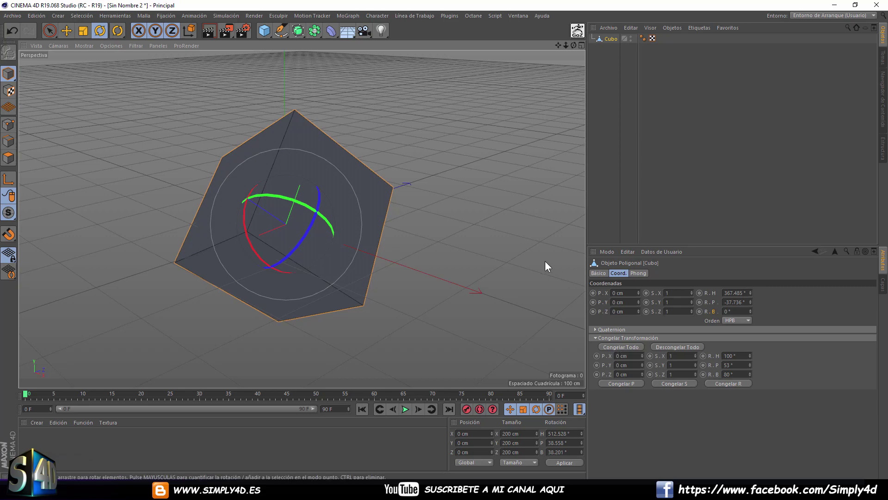
left_click(12, 16)
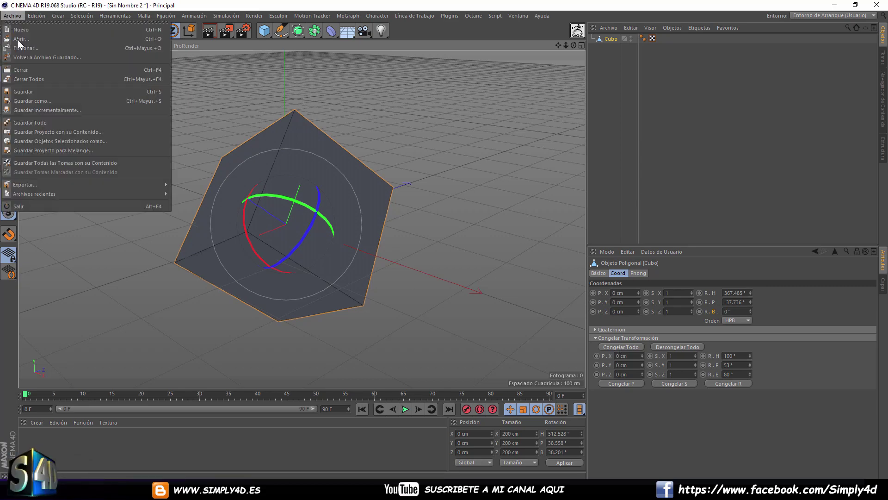
- Use Cerrar Todo and discard changes, leaving the empty scene Sin Nombre 3
left_click(42, 79)
left_click(448, 280)
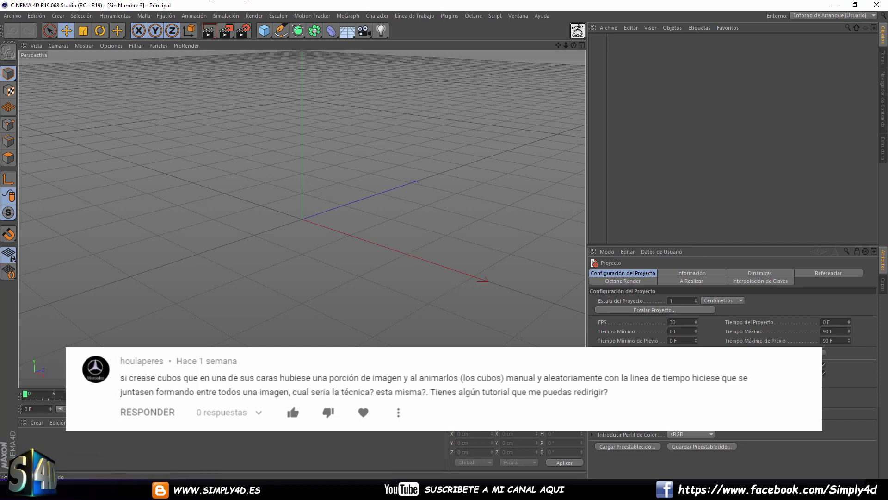
key("alt+Tab")
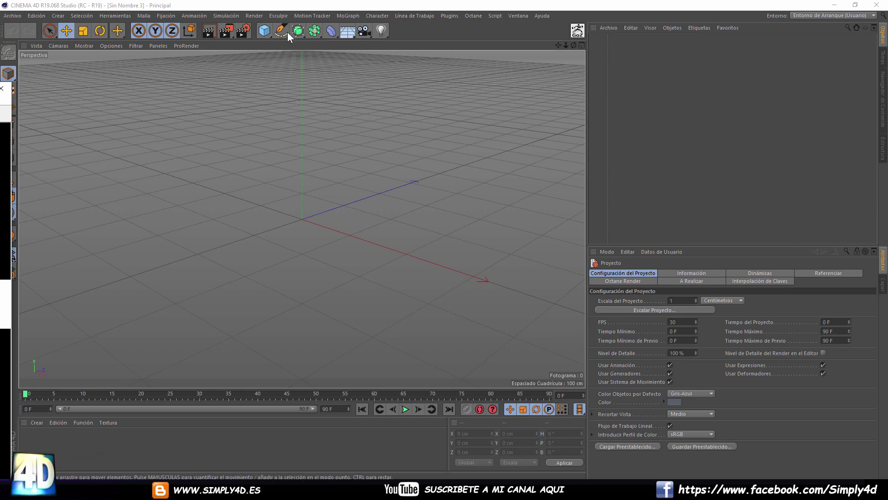
- Add a cube, flatten it to about 32 cm tall, and inspect its property tabs
left_click(262, 30)
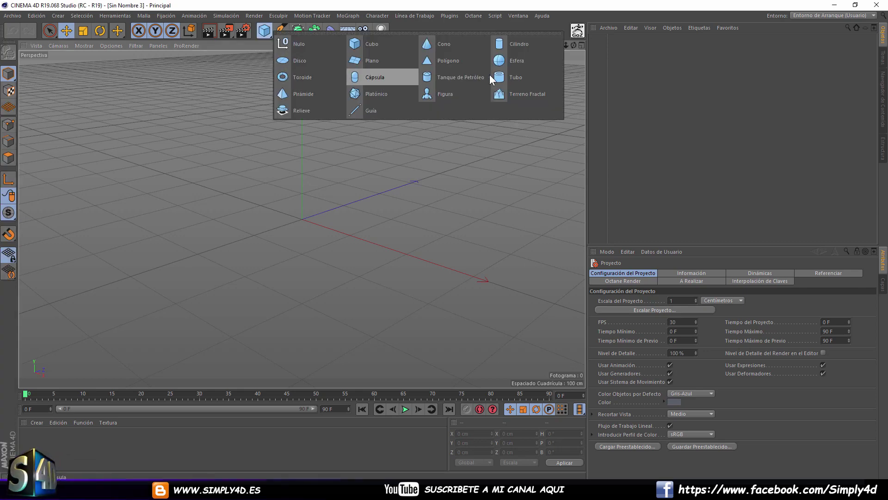
left_click(368, 45)
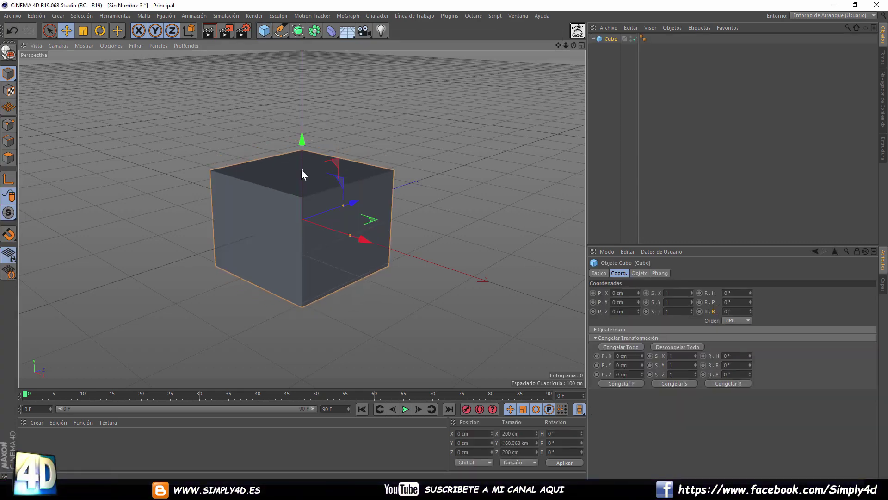
left_click_drag(301, 160, 308, 210)
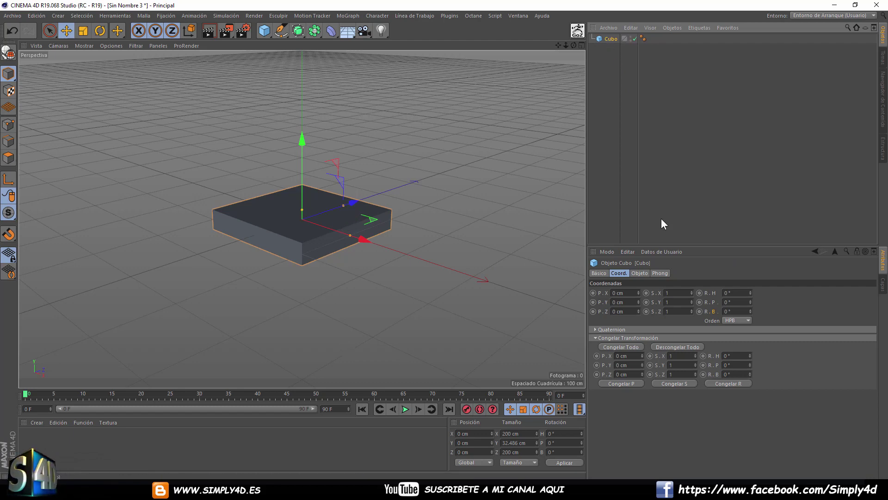
left_click(641, 274)
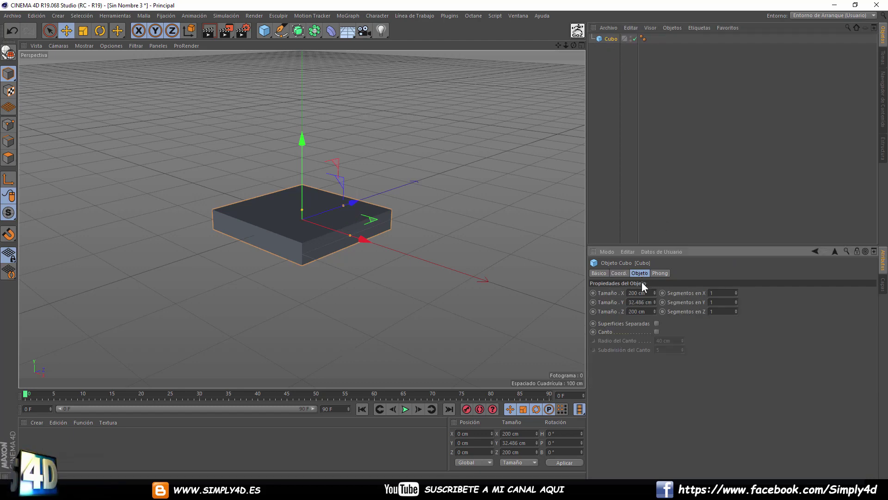
left_click(602, 274)
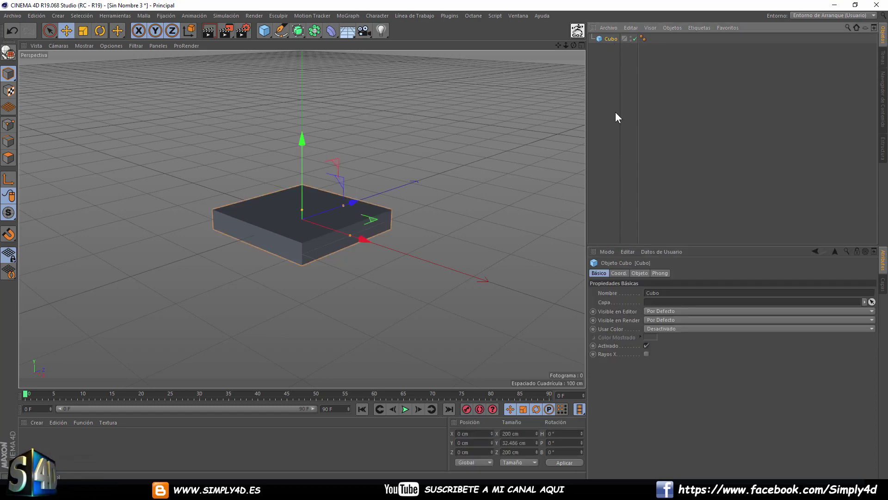
left_click(620, 273)
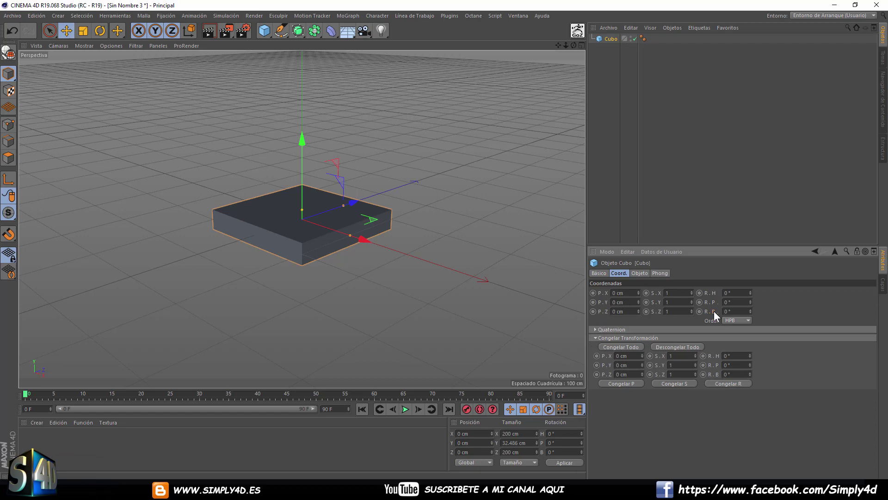
left_click(648, 273)
left_click(662, 273)
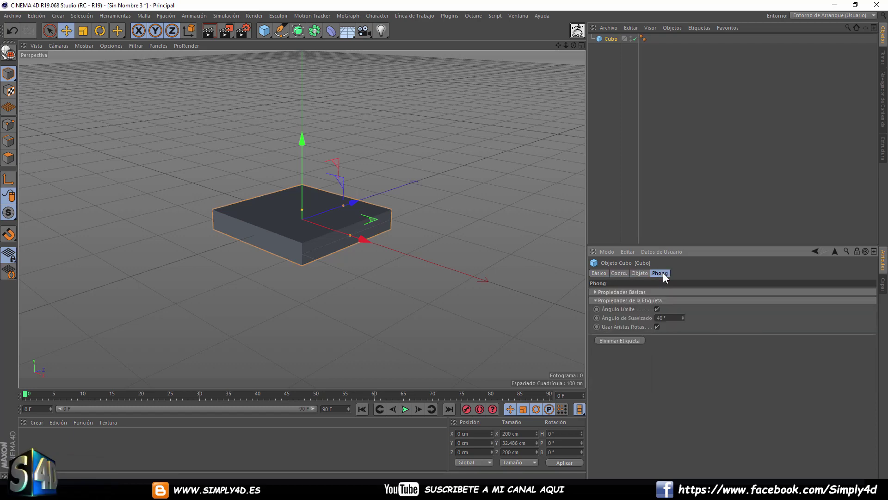
left_click(596, 292)
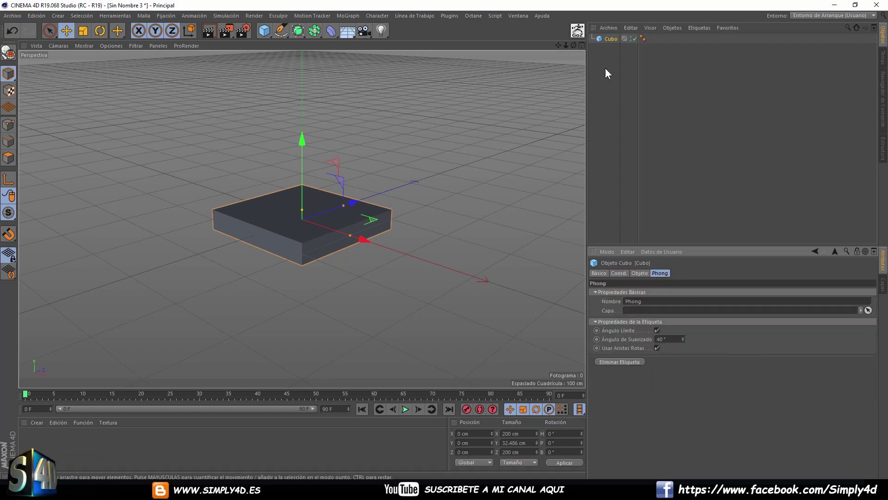
- Resize the cube to 183.756 cm tall and 18.186 cm deep, then make it editable
left_click(607, 46)
left_click(294, 231)
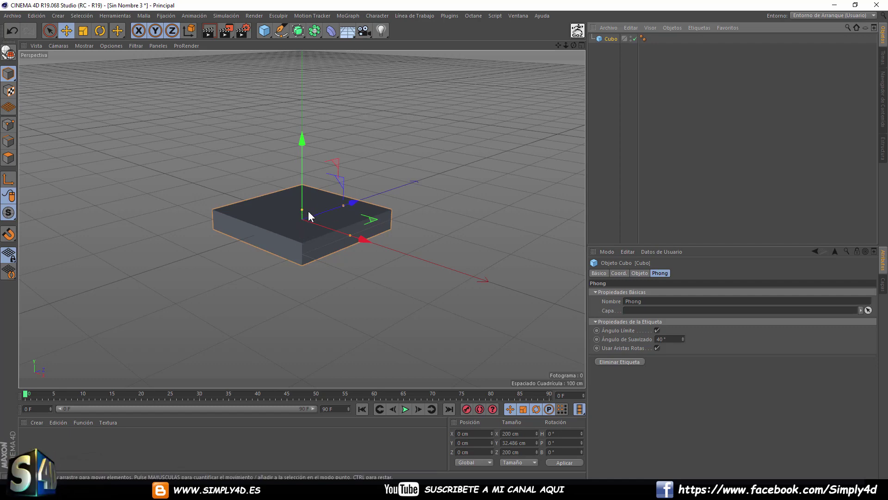
left_click_drag(302, 210, 302, 162)
left_click_drag(338, 211, 305, 214)
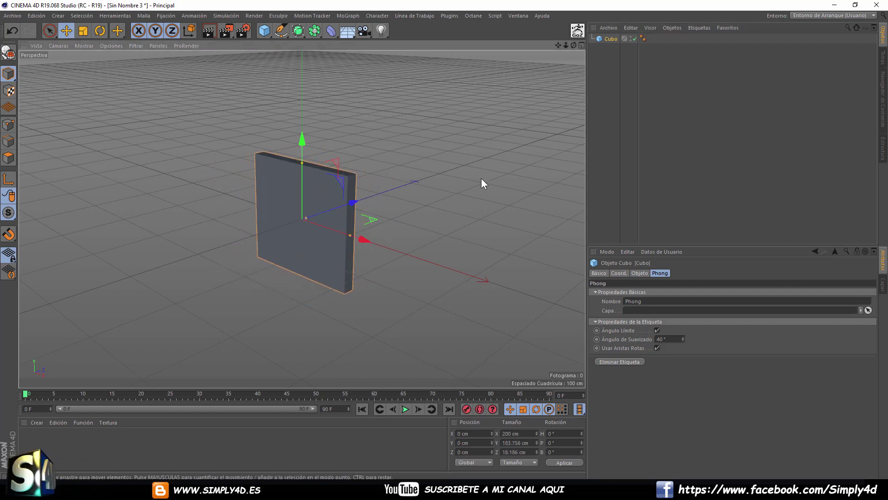
key("c")
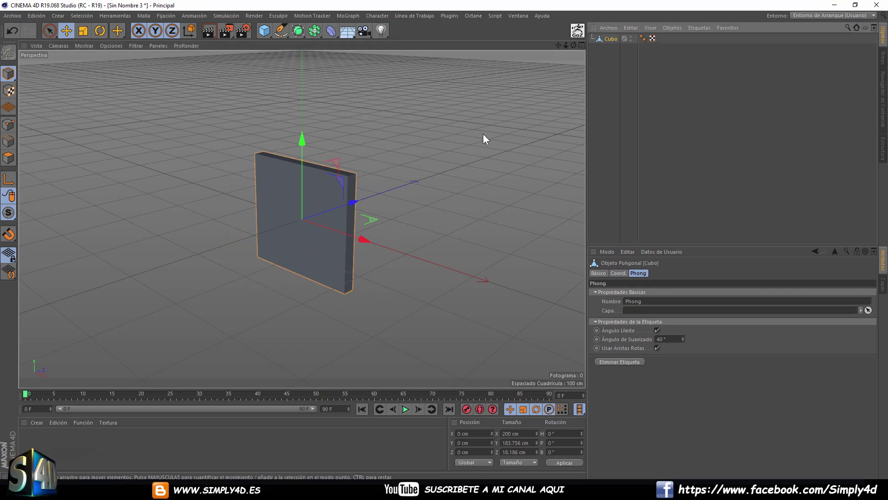
mouse_move(483, 135)
left_mouse_down("alt")
mouse_move(391, 154)
mouse_move(424, 166)
left_mouse_up("alt")
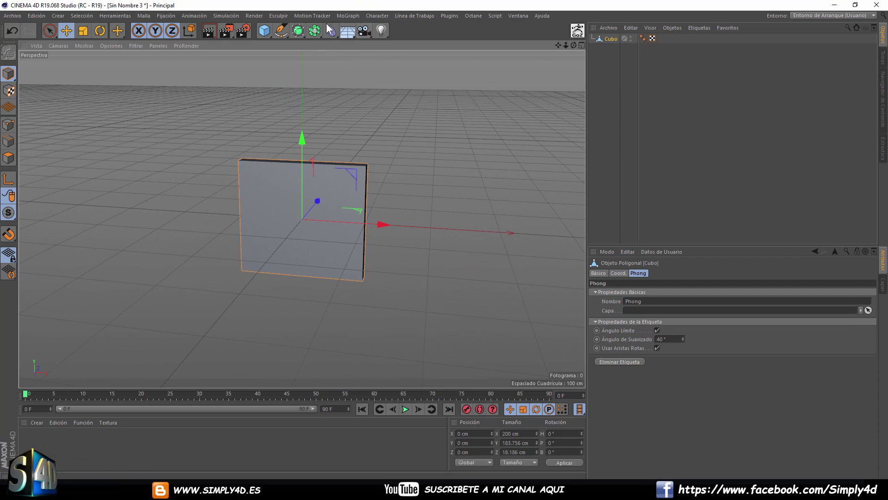
- Add a MoGraph Cloner with the cube nested inside, and show edges on shaded clones
left_click(348, 15)
left_click(360, 116)
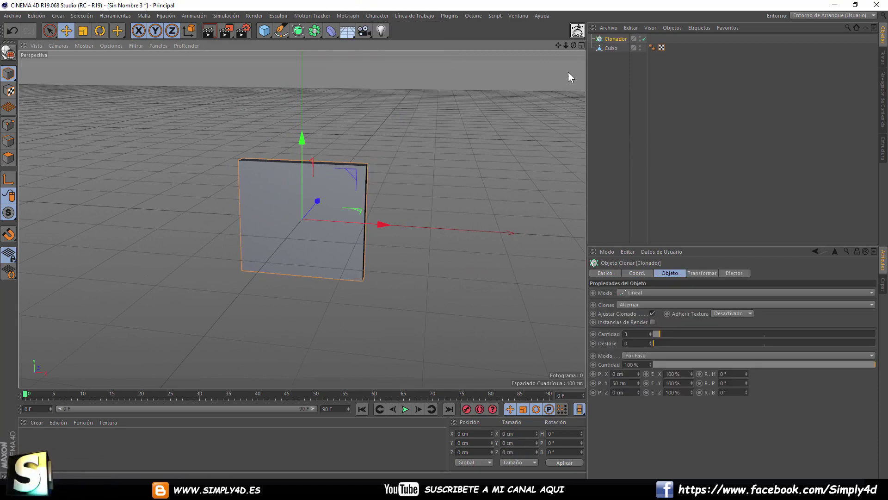
left_click_drag(610, 48, 617, 39)
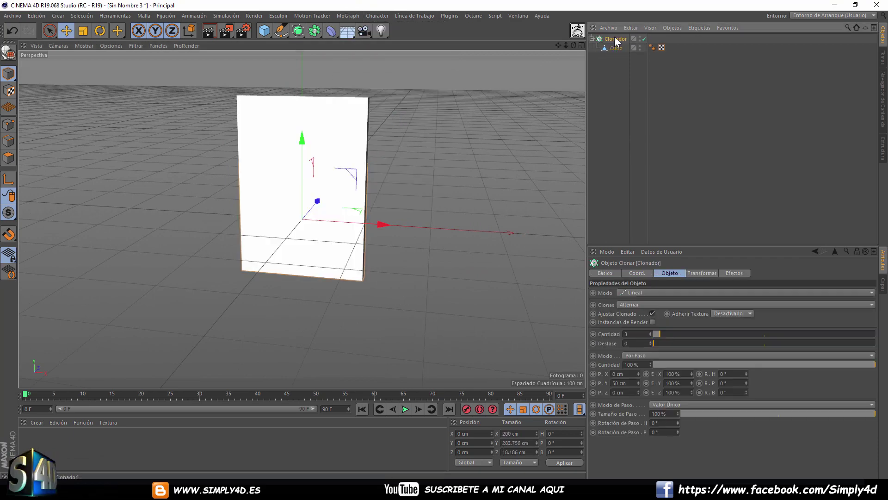
left_click(84, 45)
left_click(102, 90)
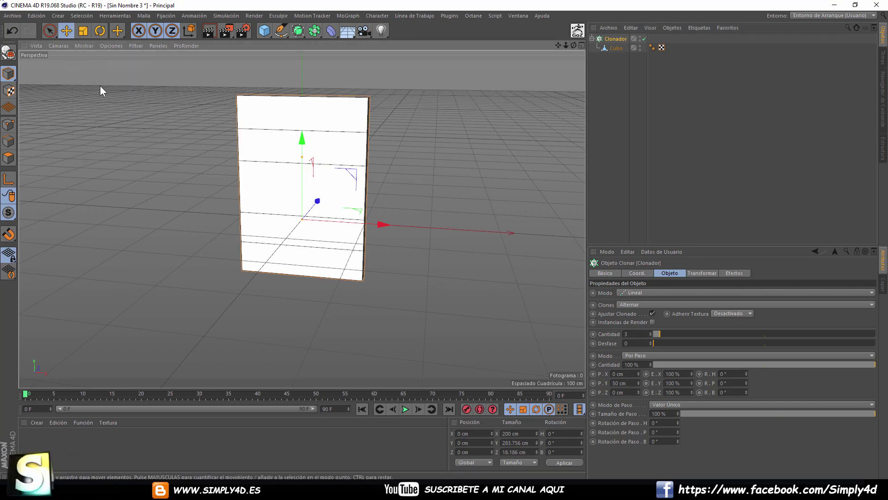
- Set the cloner to a 5×5×1 grid array and widen the spacing between clones
scroll(394, 257, "down", 2)
left_click(639, 293)
left_click(644, 330)
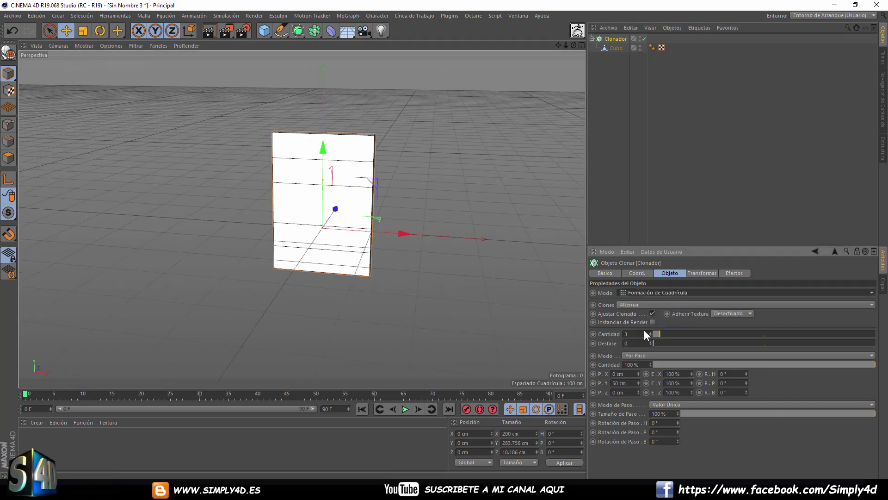
left_click(717, 334)
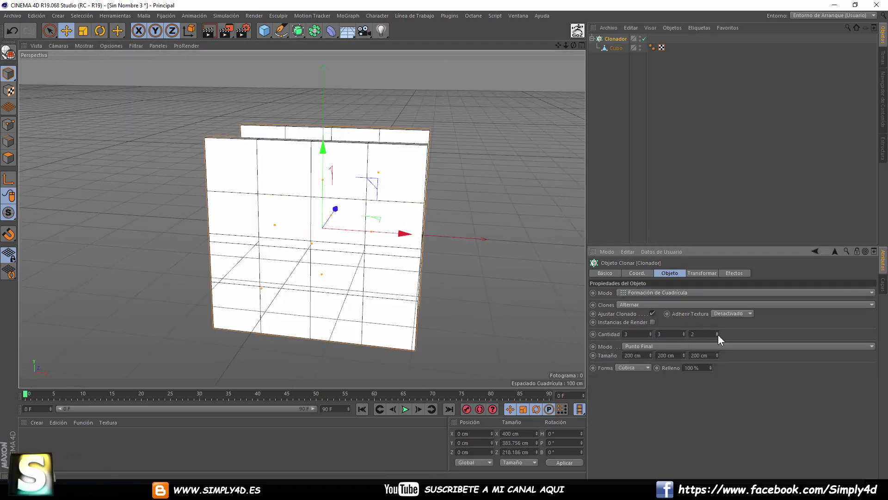
left_click(650, 332)
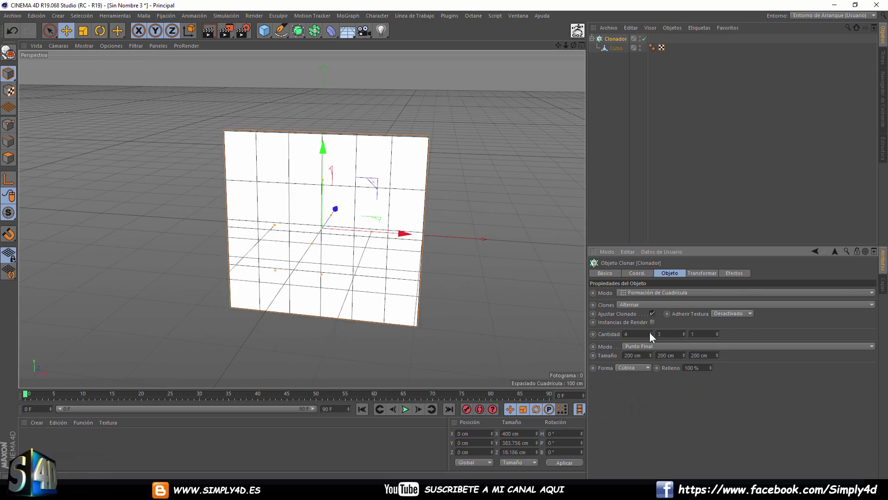
left_click(676, 334)
type("5")
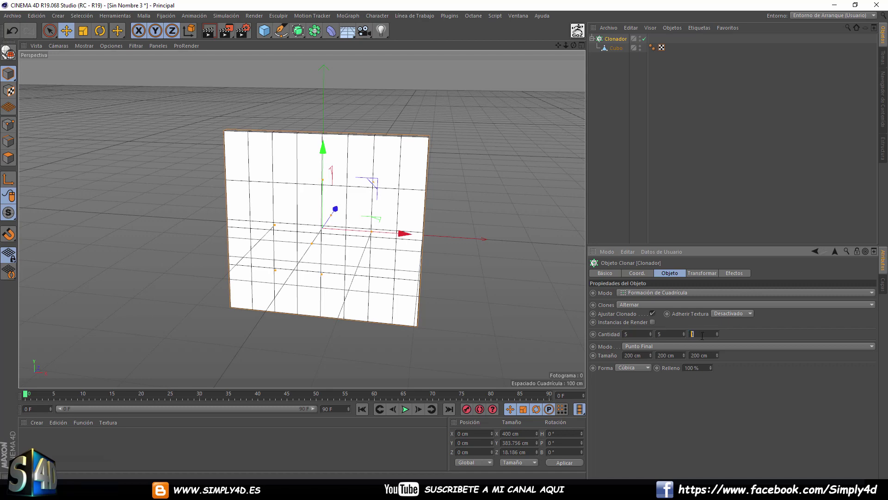
key("Return")
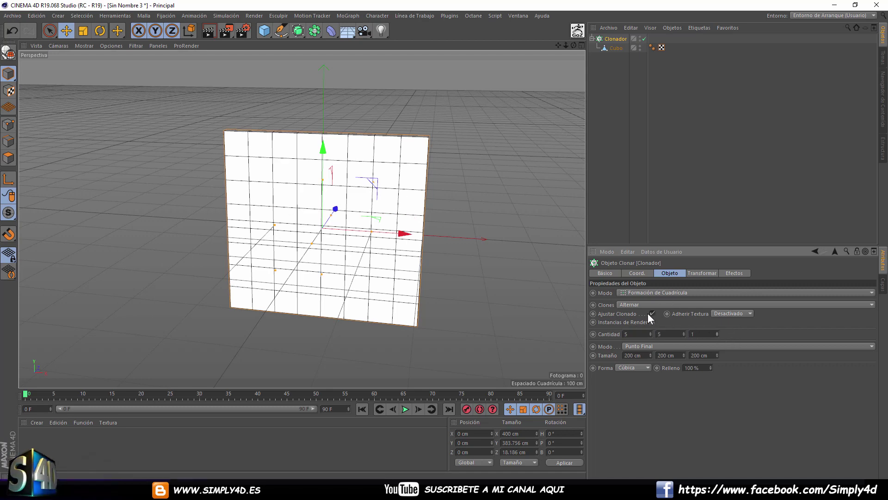
mouse_move(650, 354)
left_mouse_down()
mouse_move(650, 324)
mouse_move(650, 361)
mouse_move(685, 324)
left_mouse_up()
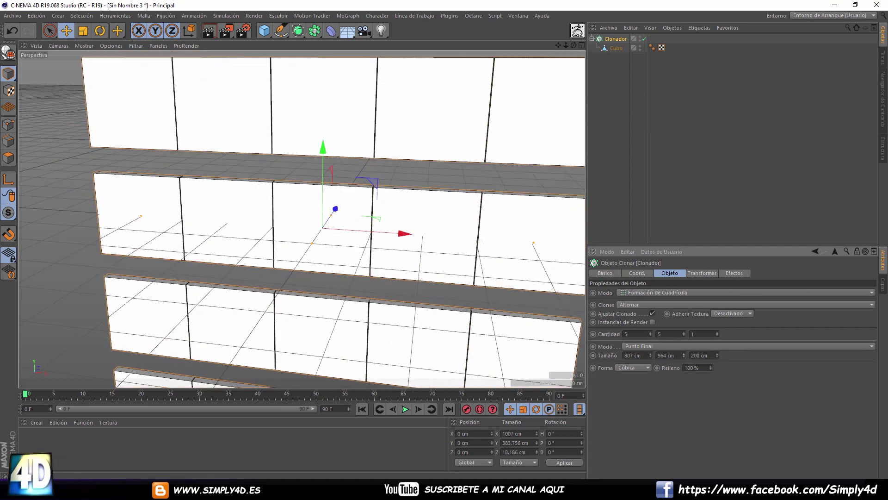
- Check the cube's coordinates, then make the cloner editable as separate cubes Cubo 0–24
middle_click(491, 294)
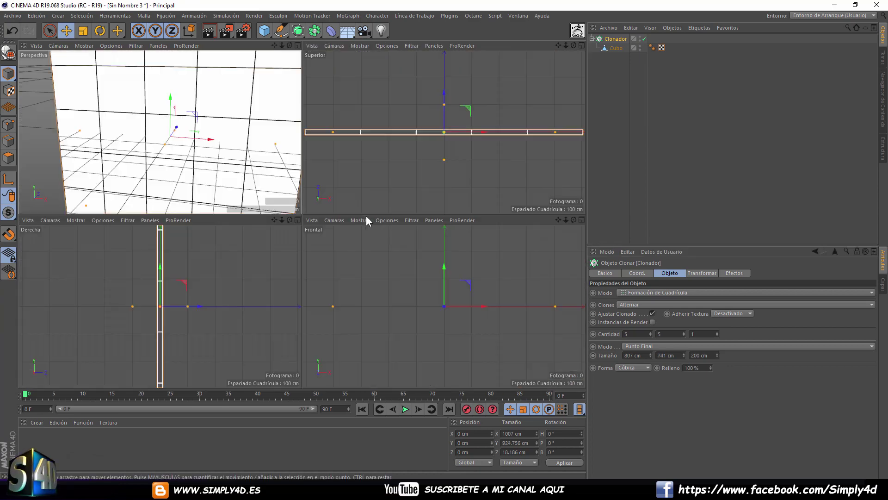
middle_click(250, 175)
mouse_move(314, 253)
left_mouse_down("alt")
mouse_move(222, 154)
mouse_move(251, 220)
mouse_move(425, 217)
mouse_move(375, 194)
mouse_move(323, 161)
mouse_move(326, 152)
left_mouse_up("alt")
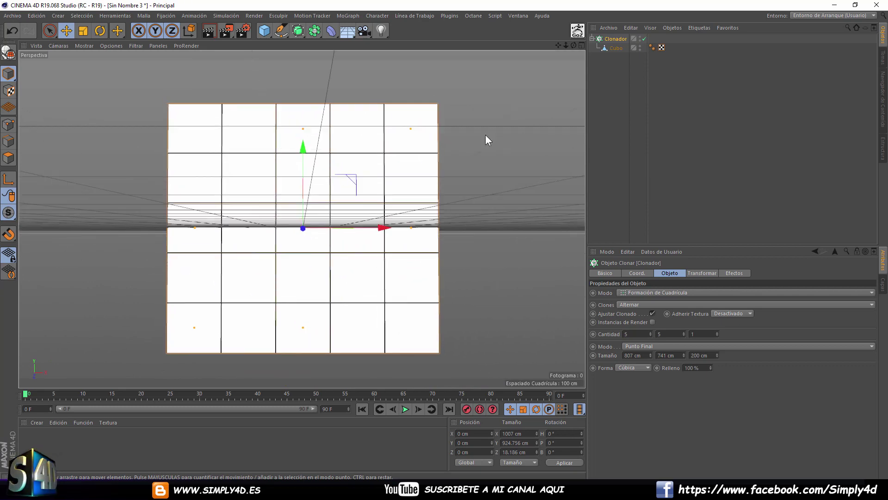
left_click(616, 49)
left_click(618, 273)
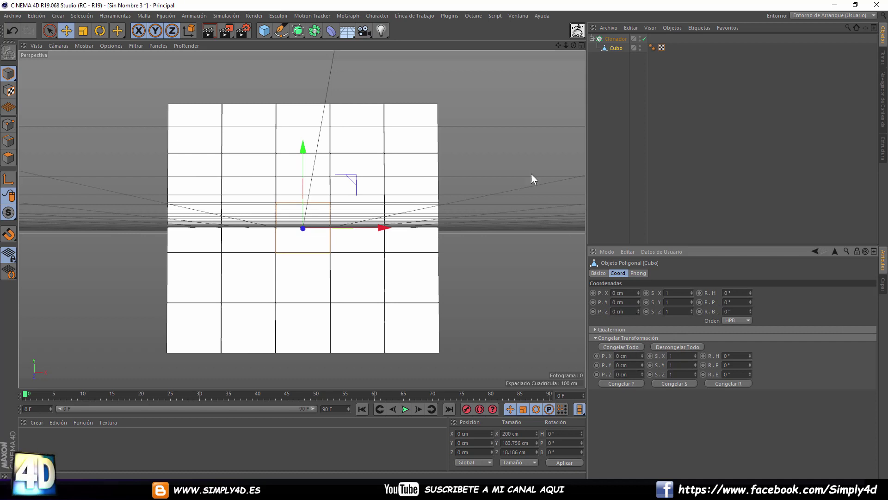
left_click(614, 39)
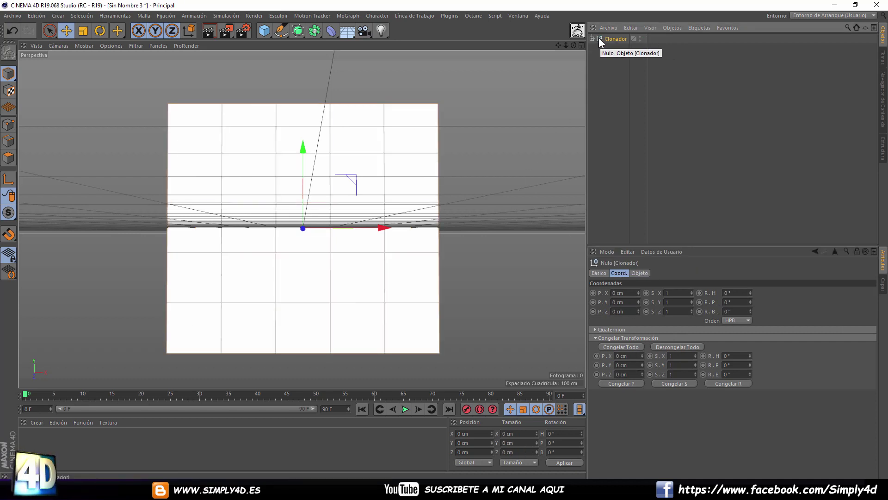
key("c")
- Raise the cube wall along Y to 473.476 cm in the side view and reframe the perspective
left_click_drag(636, 248, 637, 309)
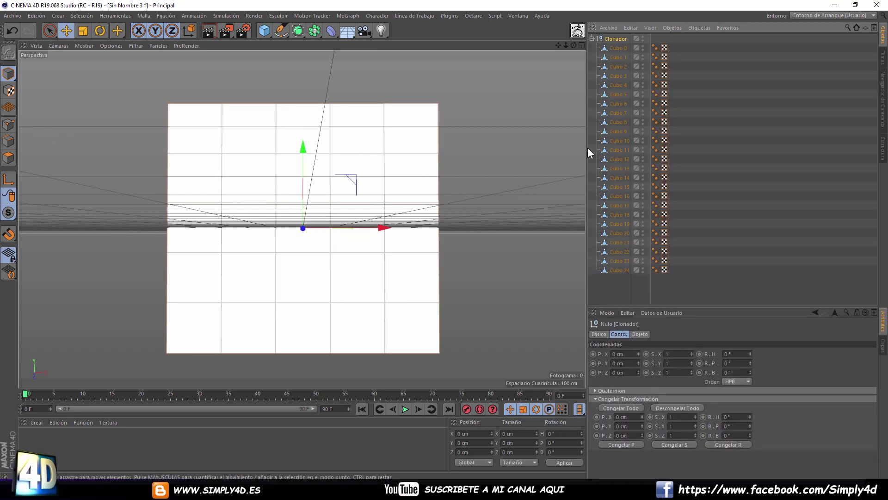
middle_click(445, 182)
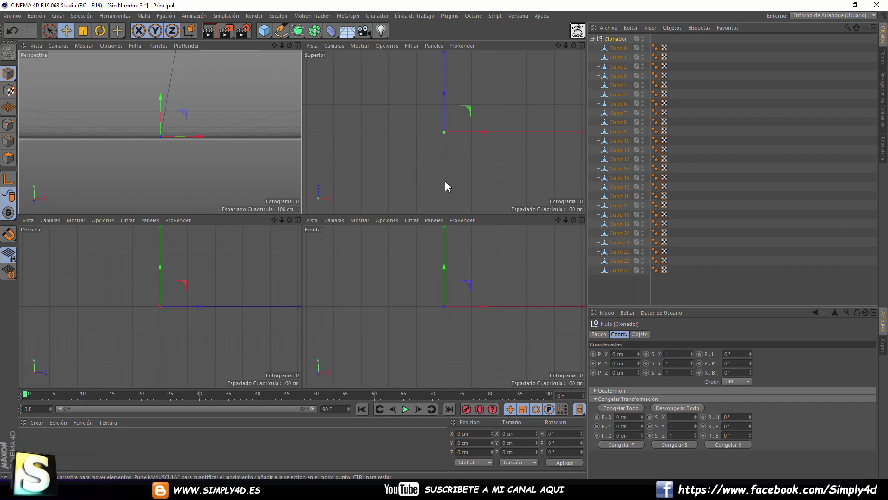
middle_click(257, 314)
scroll(287, 181, "down", 3)
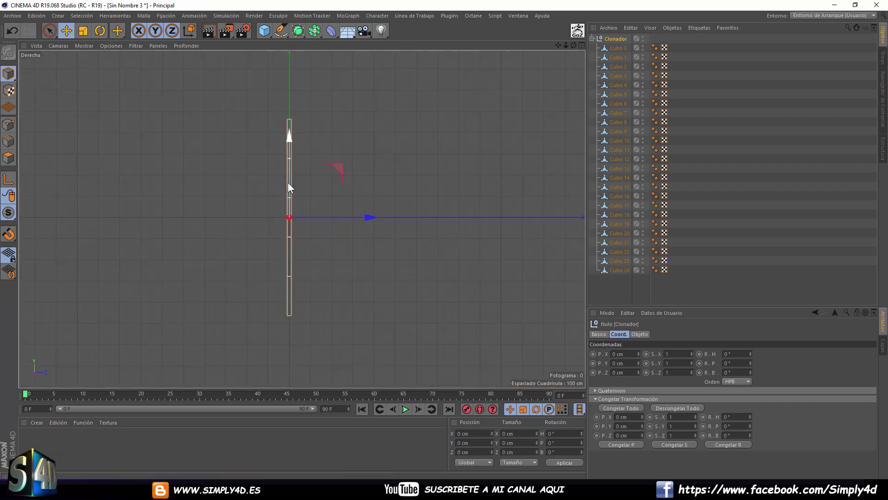
left_click_drag(288, 141, 289, 40)
middle_click(290, 143)
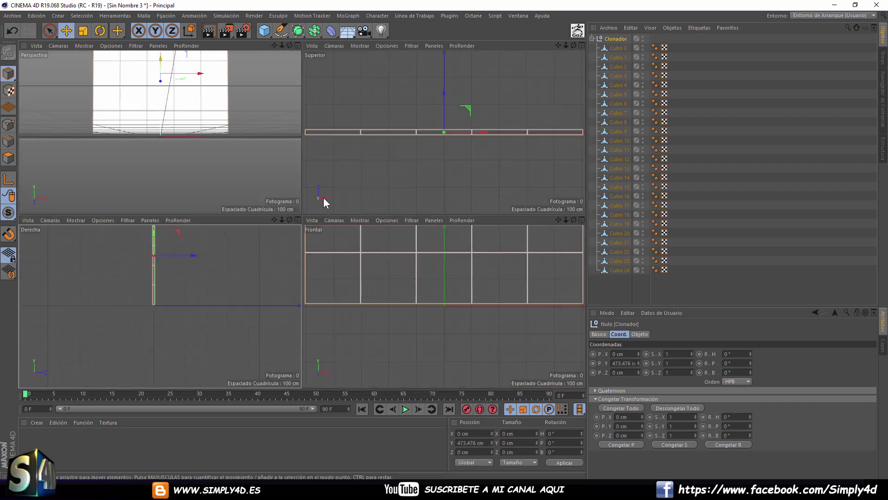
mouse_move(244, 173)
left_mouse_down("alt")
mouse_move(256, 200)
mouse_move(262, 116)
left_mouse_up("alt")
middle_click(261, 117)
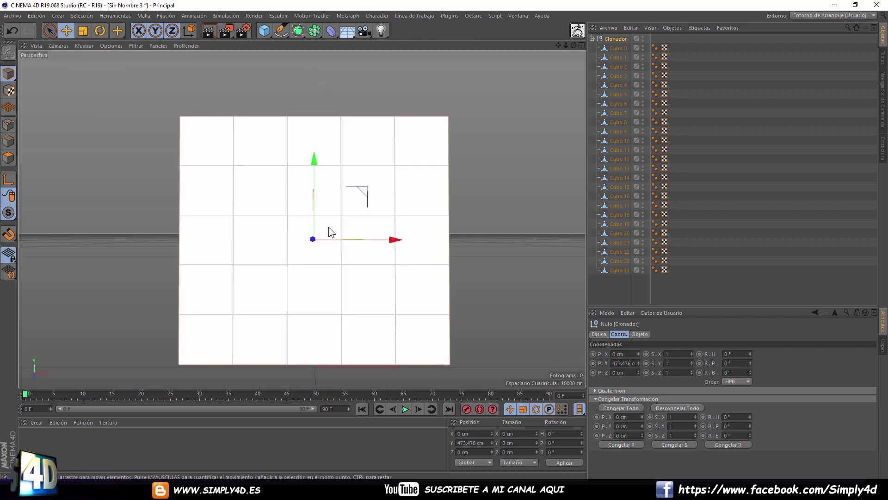
middle_click_drag(355, 224, 329, 200, "alt")
- Select all 25 cubes in the Object Manager with polygon mode active
left_click(9, 158)
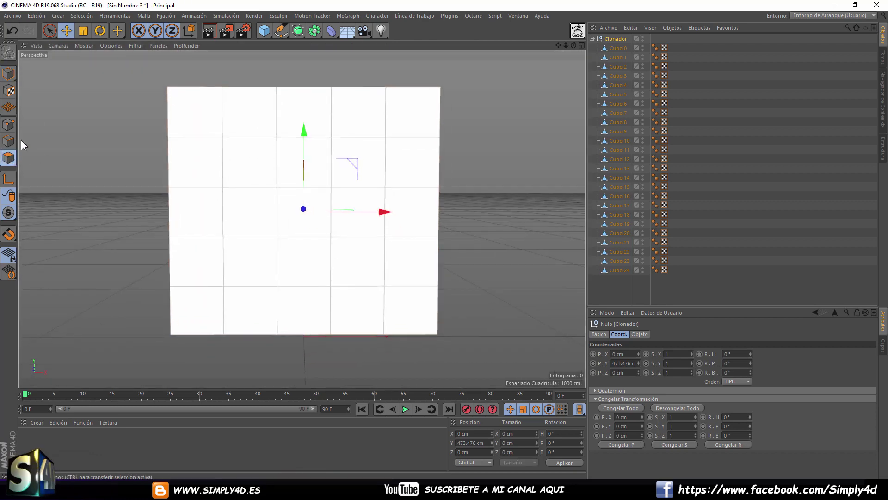
left_click_drag(52, 34, 73, 43)
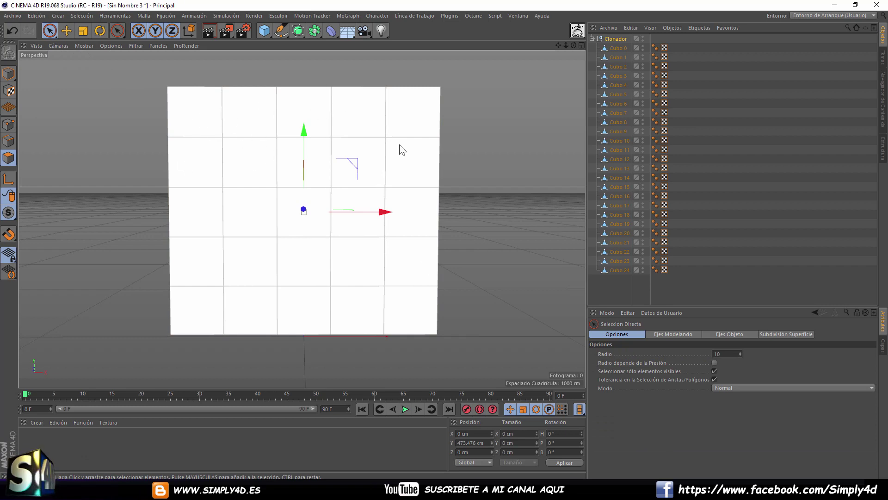
mouse_move(614, 282)
left_mouse_down()
mouse_move(608, 41)
mouse_move(613, 47)
left_mouse_up()
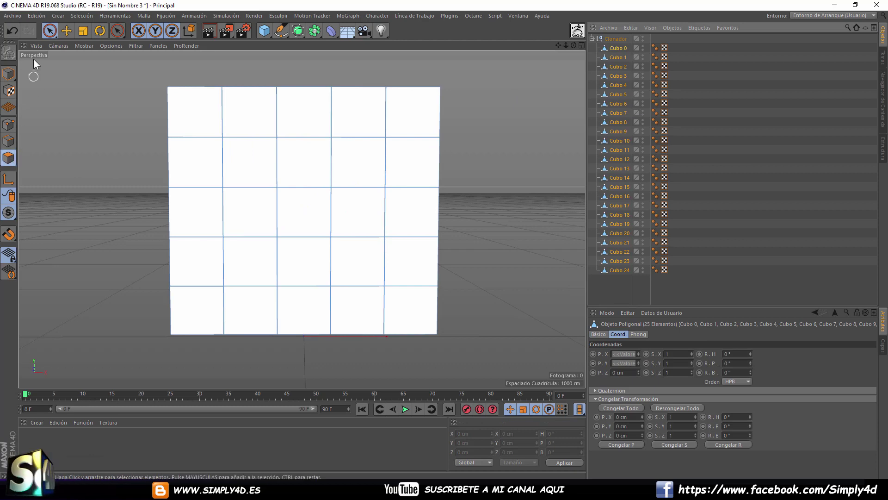
left_click_drag(48, 32, 79, 43)
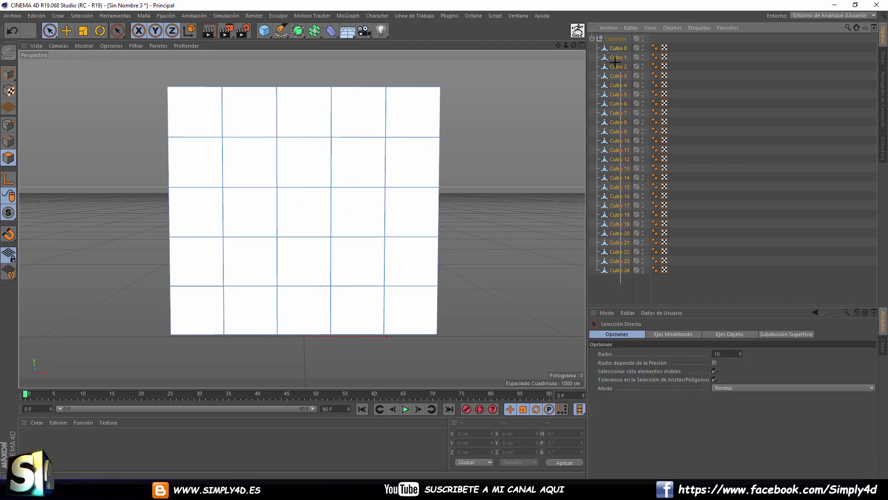
- Unparent the cubes from Clonador, delete the empty null, and switch to Live Selection in Polygons mode
mouse_move(611, 44)
left_mouse_down()
mouse_move(615, 282)
mouse_move(597, 37)
left_mouse_up()
left_click(613, 38)
key("Delete")
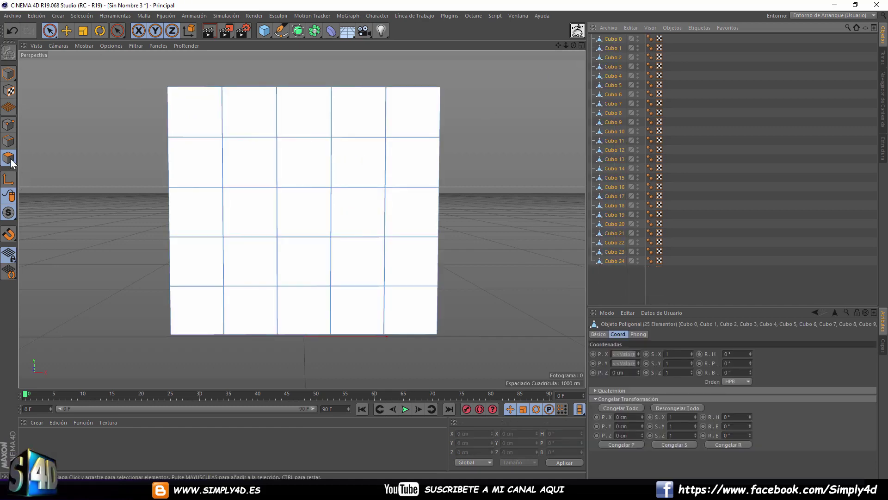
left_click_drag(49, 31, 82, 42)
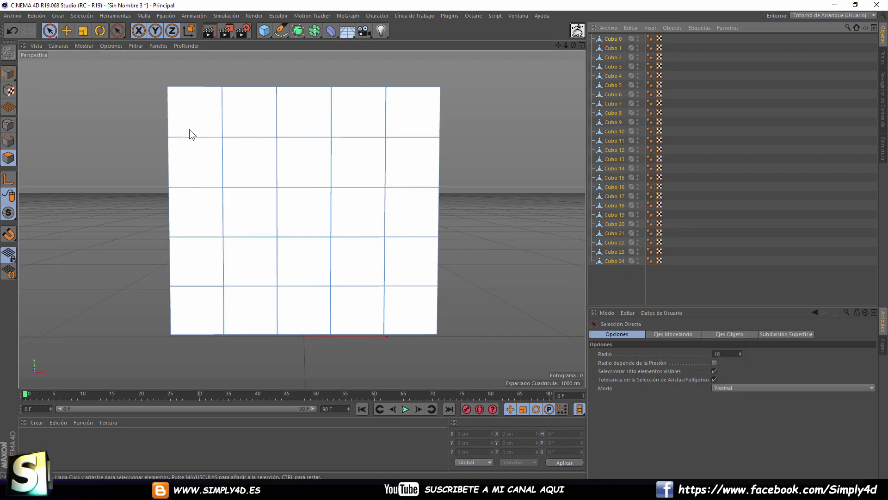
left_click(233, 131)
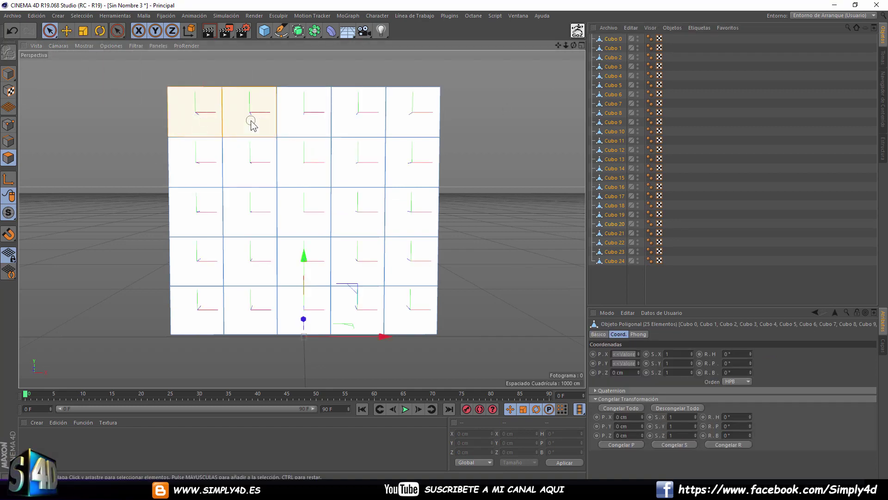
- Paint-select the front faces of all 25 cubes and orbit to check the selection
mouse_move(250, 122)
left_mouse_down()
mouse_move(314, 176)
mouse_move(300, 215)
mouse_move(396, 209)
mouse_move(405, 246)
mouse_move(198, 272)
mouse_move(234, 301)
mouse_move(284, 305)
mouse_move(357, 303)
mouse_move(355, 267)
mouse_move(404, 298)
mouse_move(396, 313)
left_mouse_up()
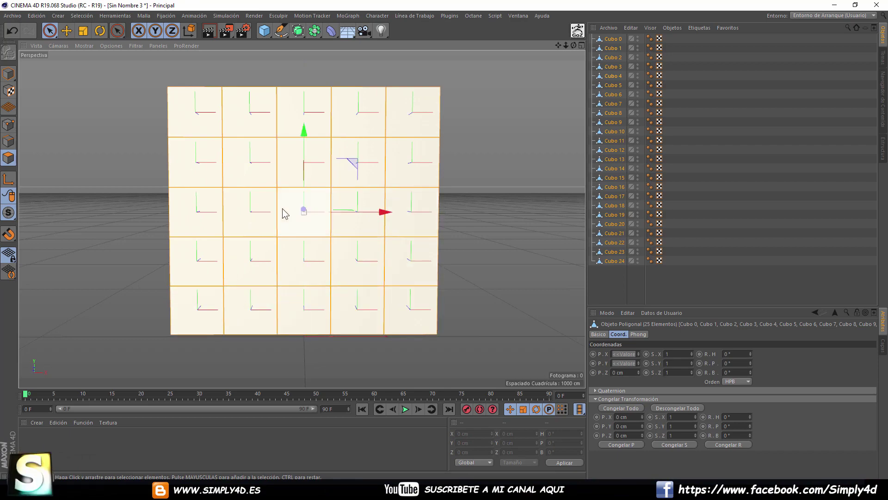
mouse_move(282, 208)
left_mouse_down("alt")
mouse_move(422, 228)
mouse_move(440, 271)
mouse_move(351, 224)
mouse_move(294, 213)
left_mouse_up("alt")
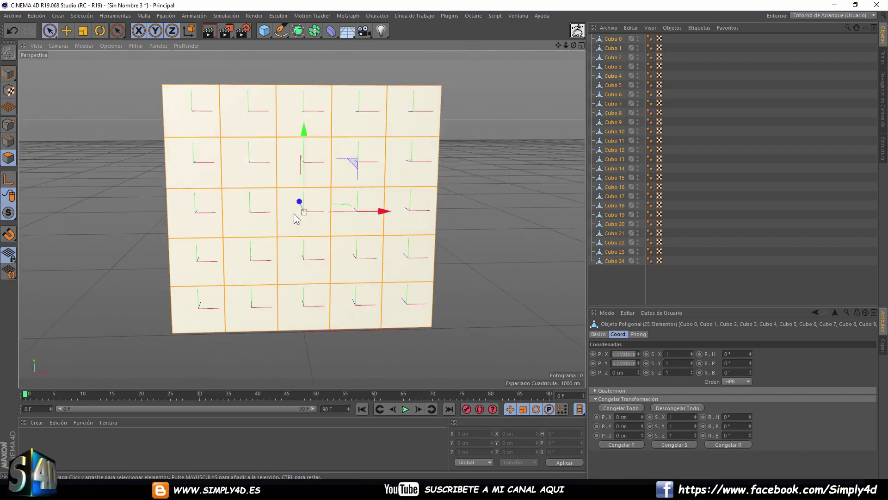
- Create material Mat and load 333-e45.jpg as its Color texture, copying it beside the document
double_click(36, 435)
double_click(28, 435)
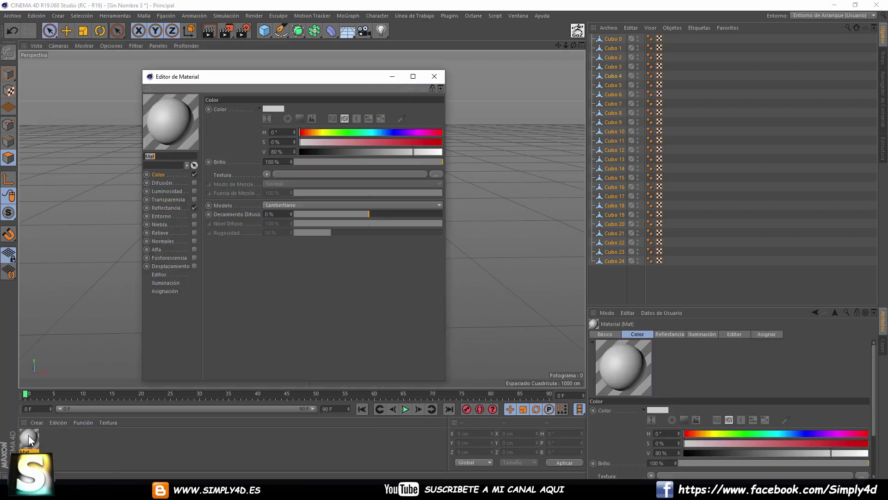
left_click(267, 173)
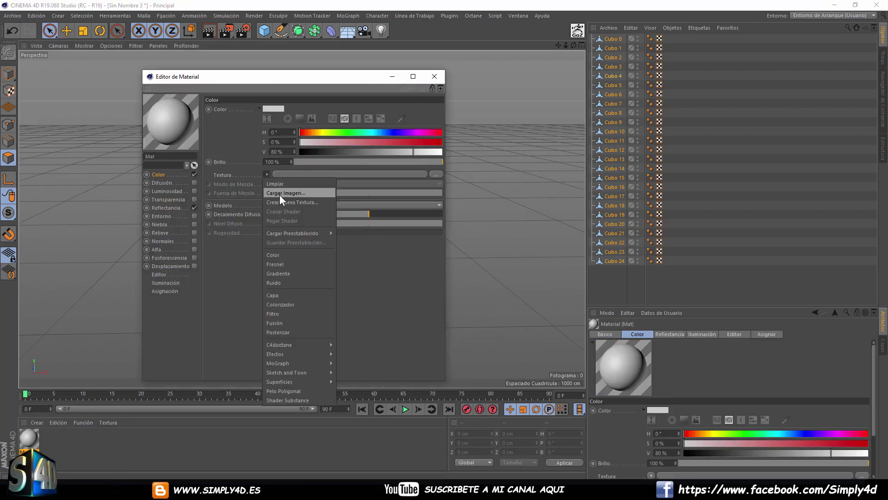
left_click(279, 195)
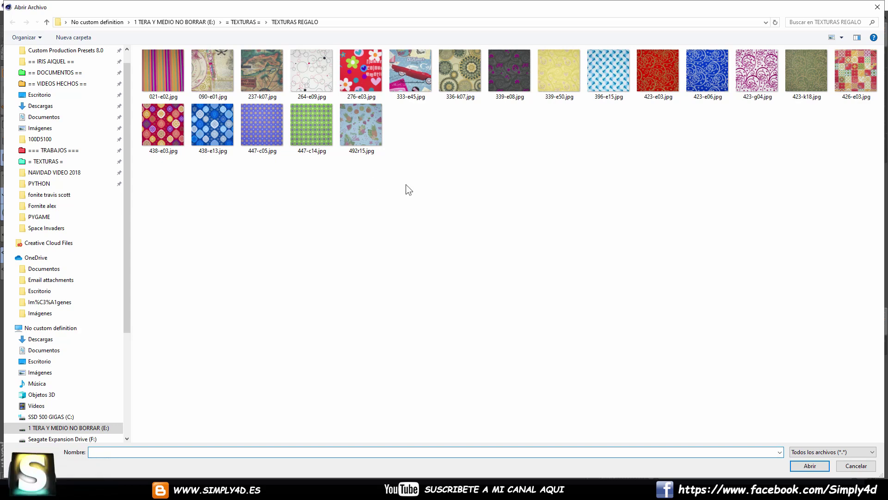
double_click(410, 71)
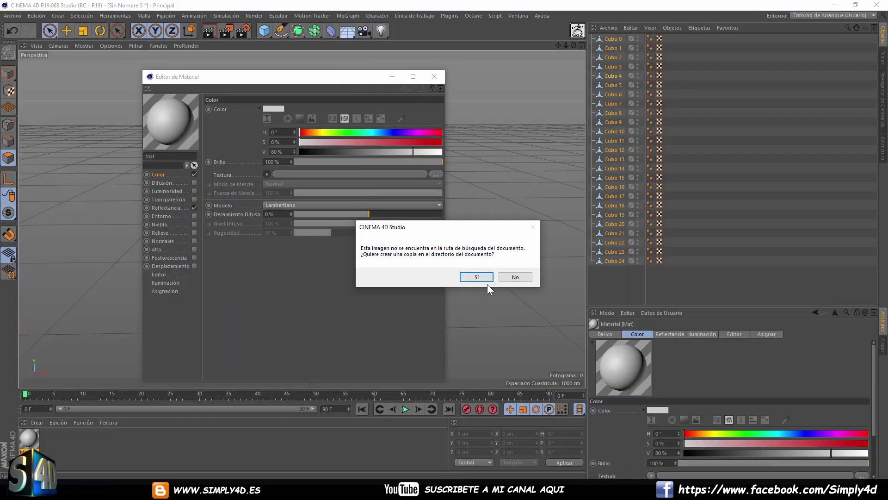
left_click(480, 278)
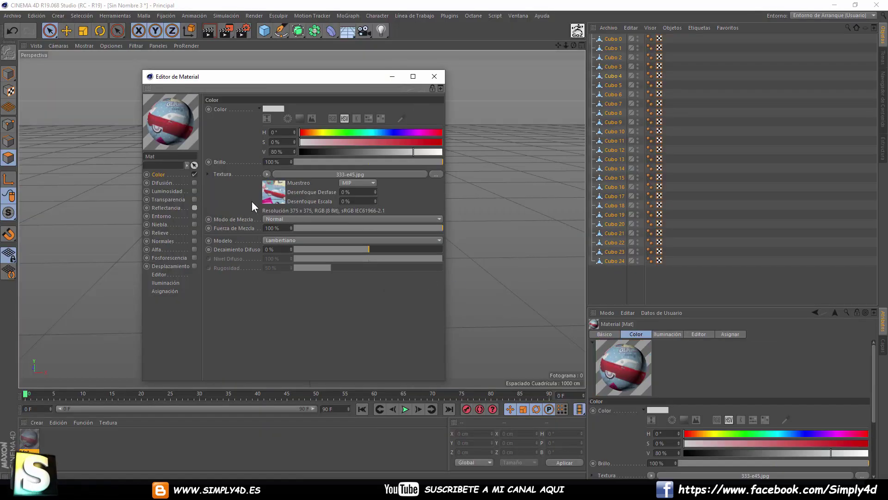
left_click(433, 77)
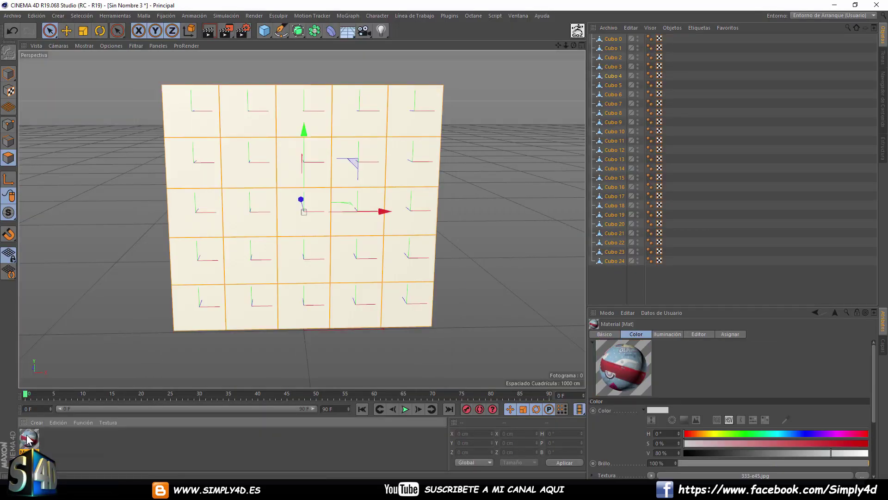
- Apply Mat to the selected cubes and show textures in a maximised Front view
left_click_drag(28, 440, 181, 263)
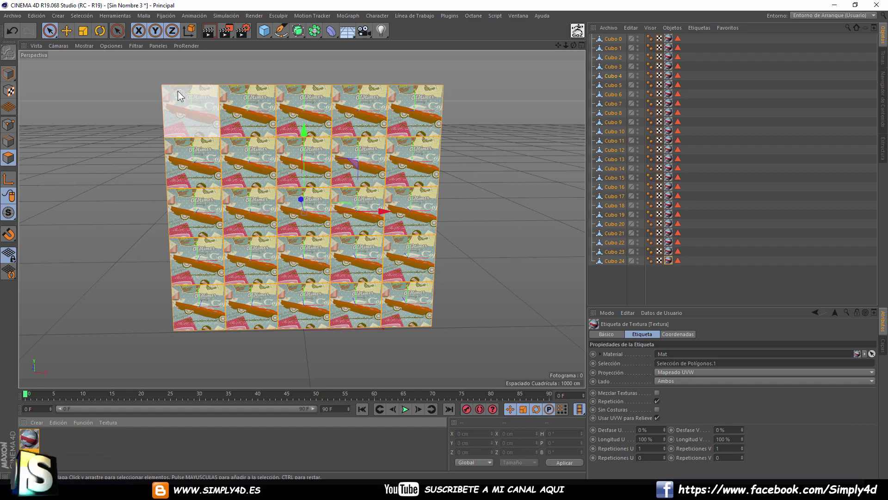
middle_click(481, 157)
middle_click(466, 283)
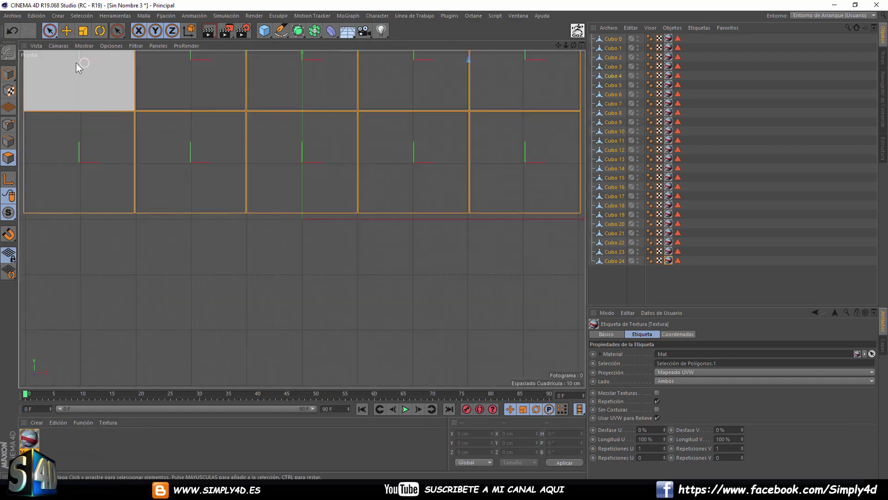
left_click(88, 46)
left_click(89, 62)
- Pan and zoom the Front view to centre the textured wall
scroll(307, 207, "down", 3)
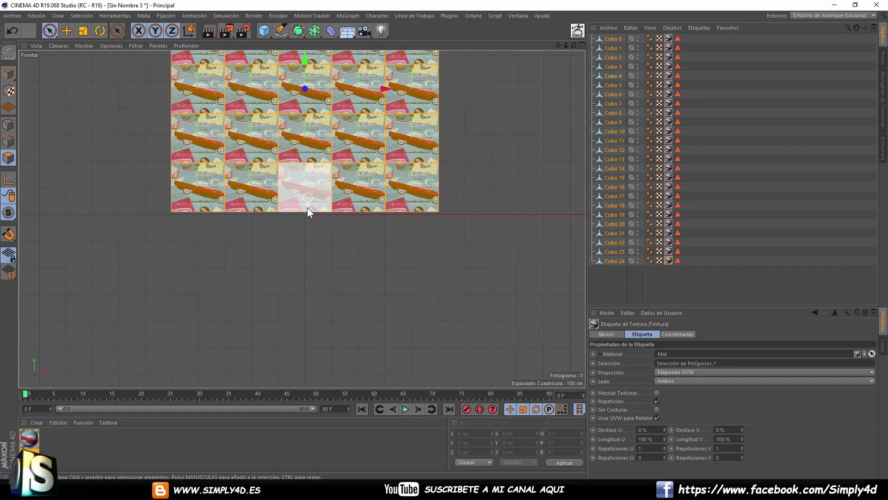
scroll(308, 207, "down", 3)
middle_click_drag(301, 132, 304, 201)
scroll(303, 202, "up", 1)
scroll(303, 201, "up", 1)
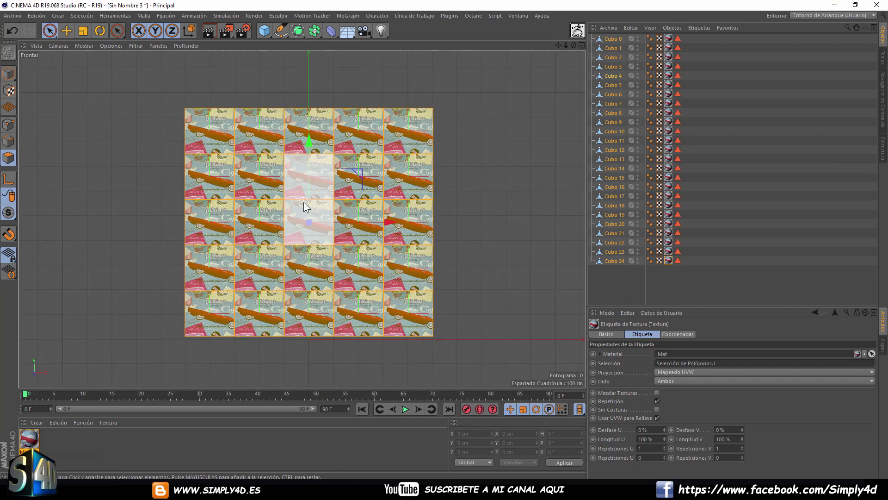
scroll(306, 195, "up", 1)
scroll(284, 182, "down", 1)
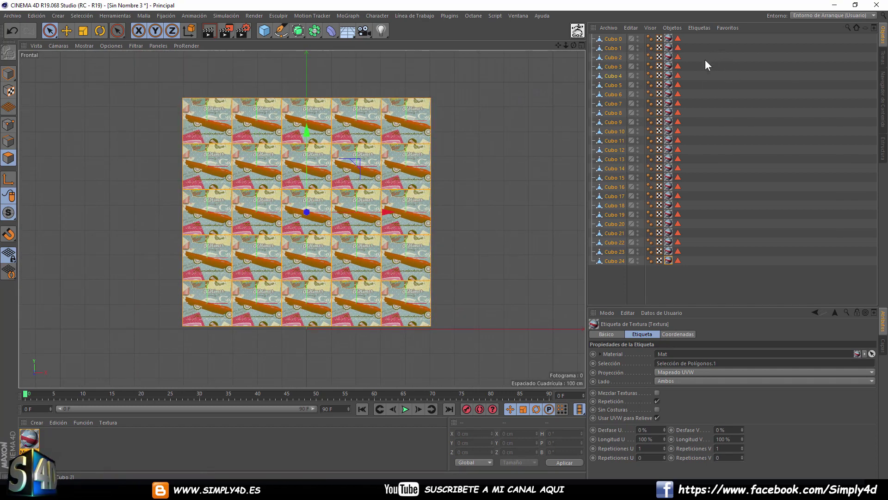
- Try Fit to Region over the whole wall and select the cubes' texture tags
left_click(698, 28)
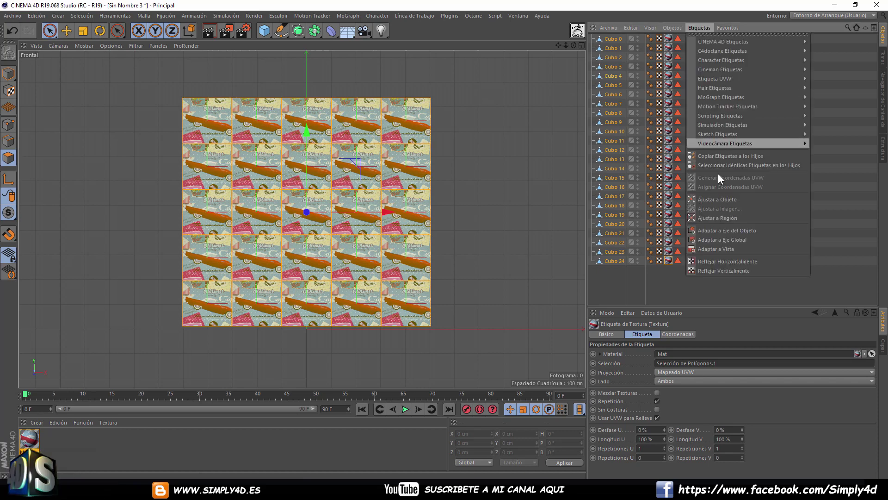
left_click(710, 217)
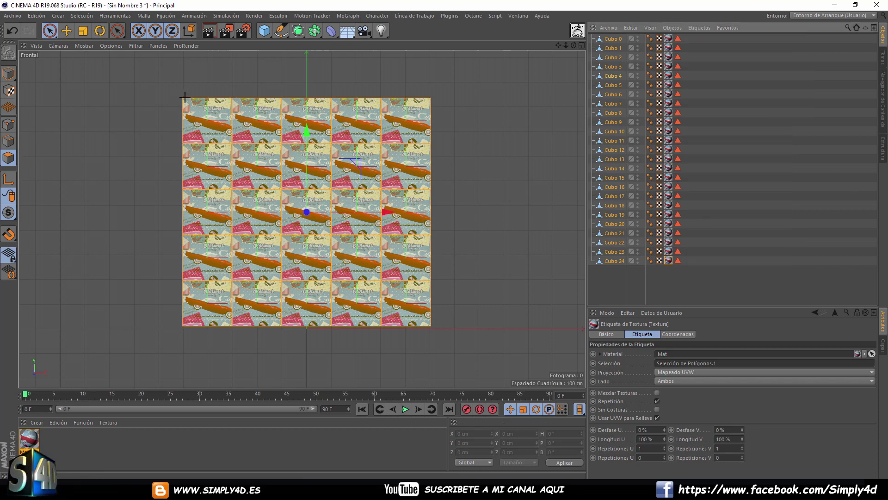
left_click_drag(183, 96, 422, 320)
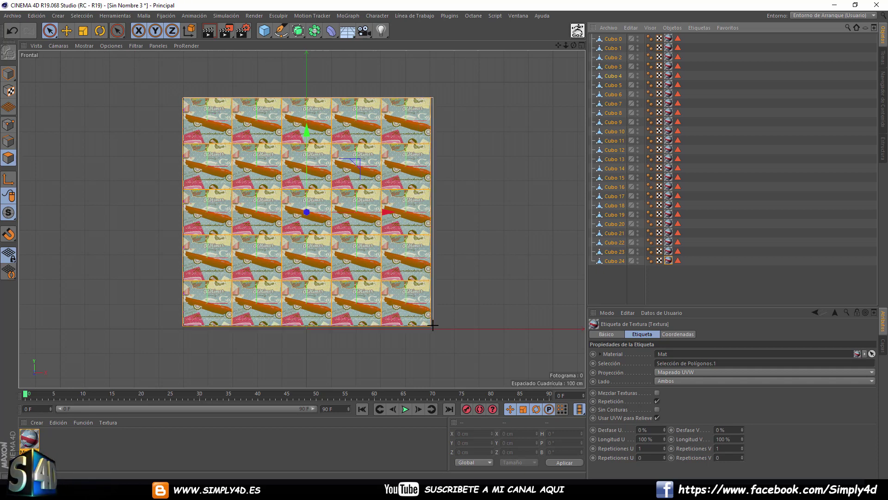
left_click_drag(422, 320, 432, 325)
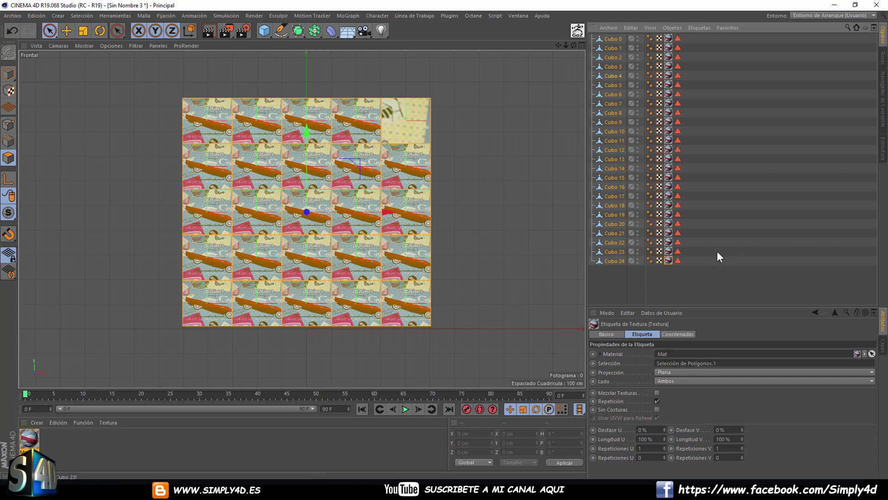
left_click(690, 267)
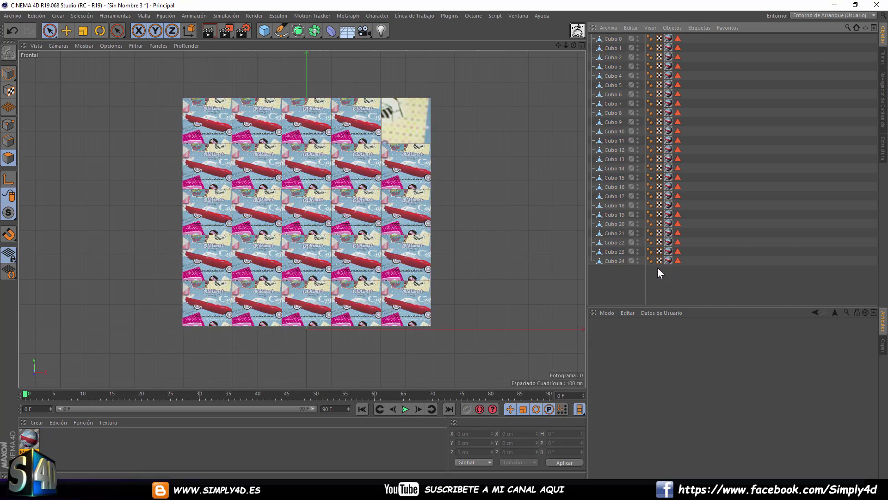
left_click_drag(657, 268, 659, 24)
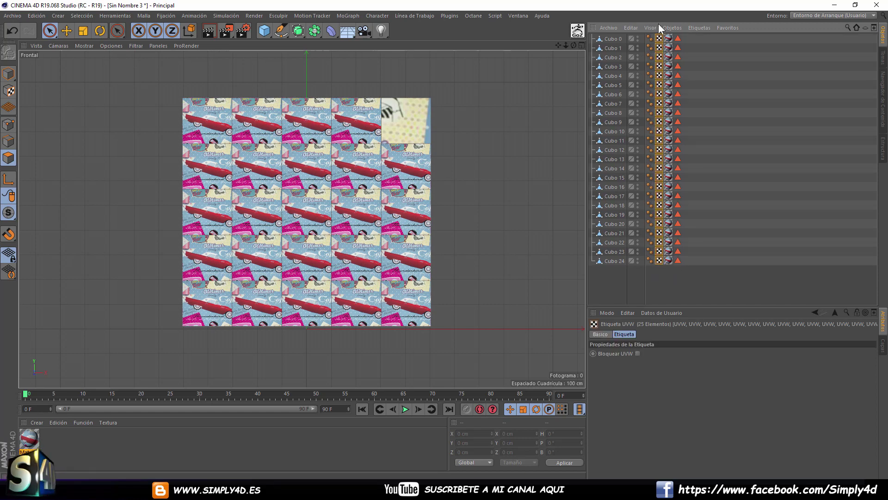
left_click(655, 279)
- Undo the region fit, set projection to Frontal, and reselect all cubes' texture tags
key("ctrl+z")
key("ctrl+z")
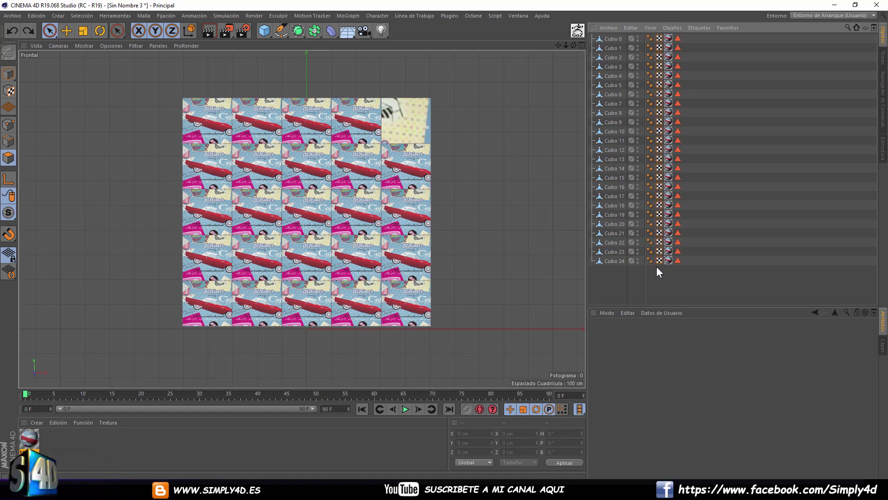
key("ctrl+z")
key("ctrl+z")
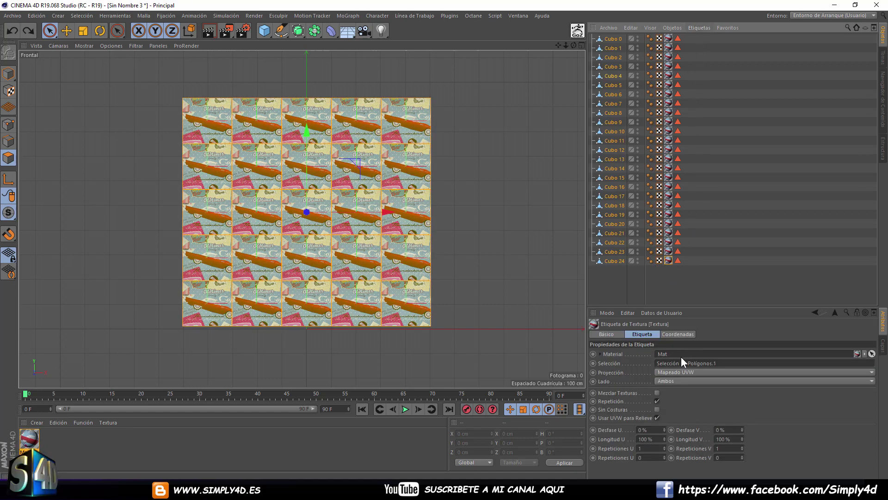
left_click(690, 373)
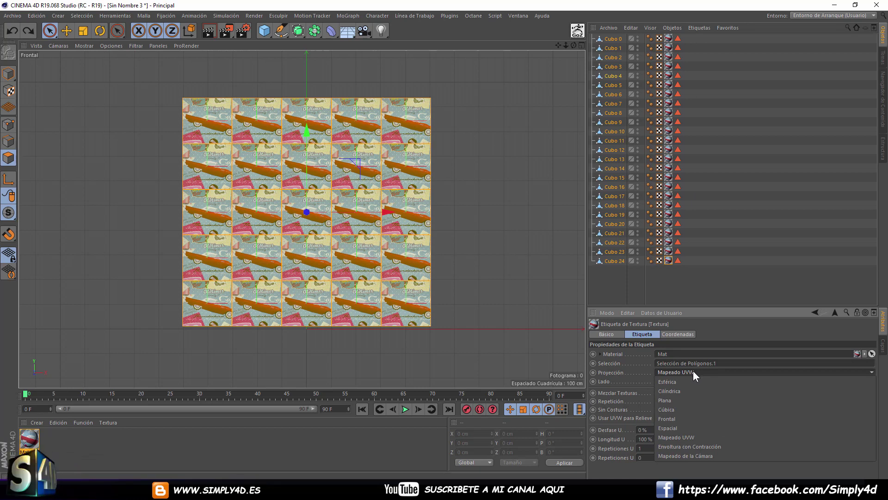
left_click(663, 419)
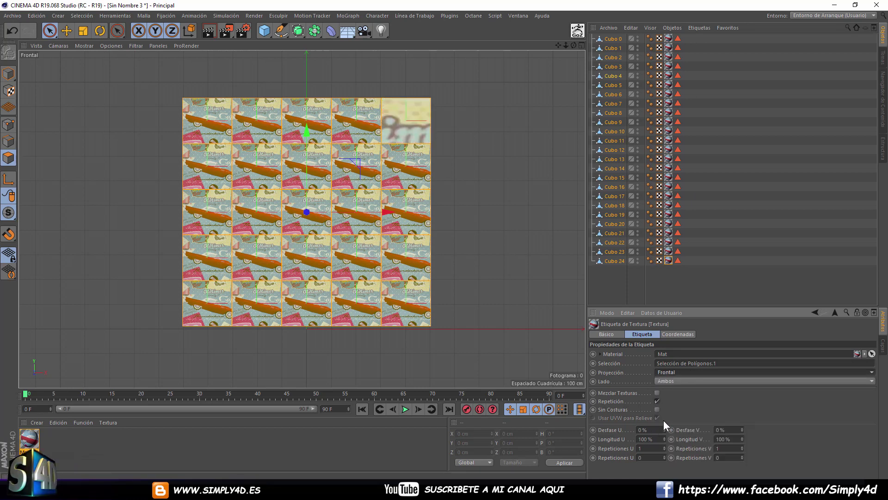
left_click(709, 129)
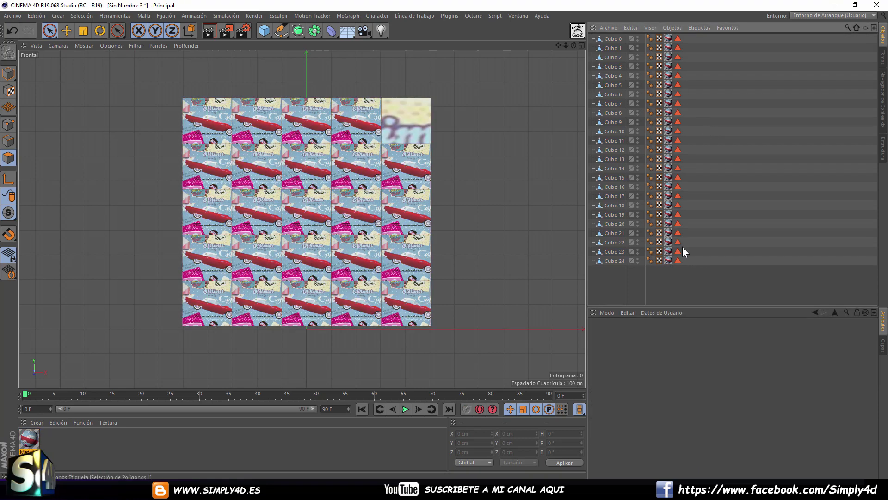
left_click_drag(670, 275, 655, 22)
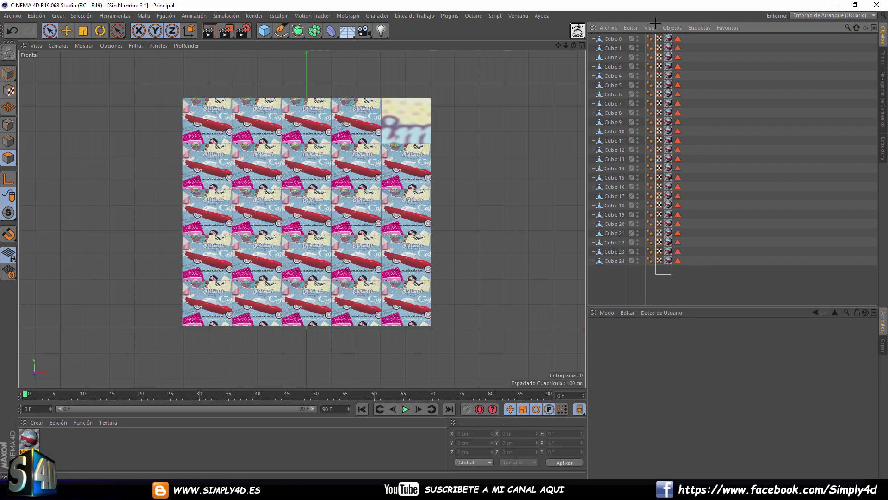
- Delete the selected texture tags and try selecting the cubes' polygon selection tags
key("Delete")
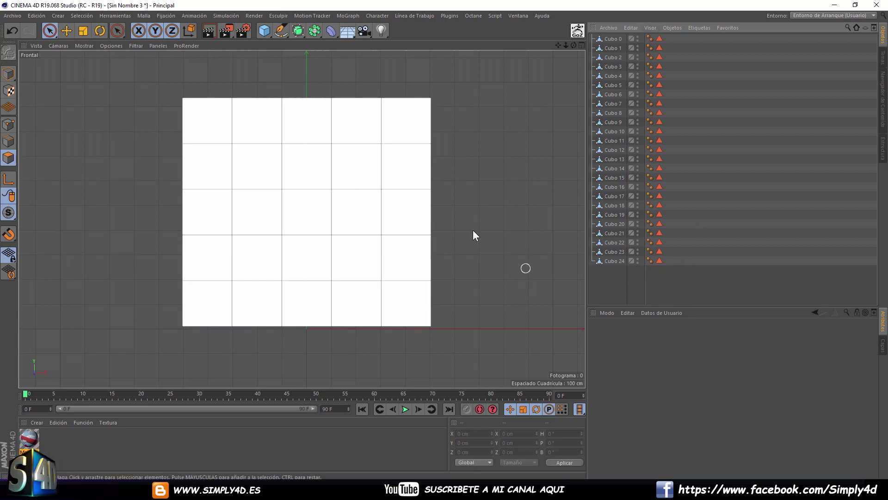
left_click(660, 38)
left_click(660, 57, "ctrl")
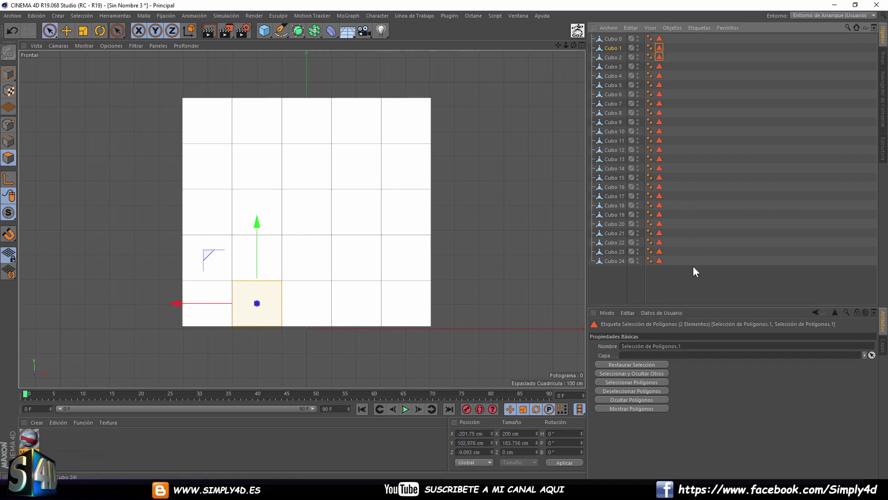
left_click_drag(684, 272, 661, 35)
left_click(660, 39)
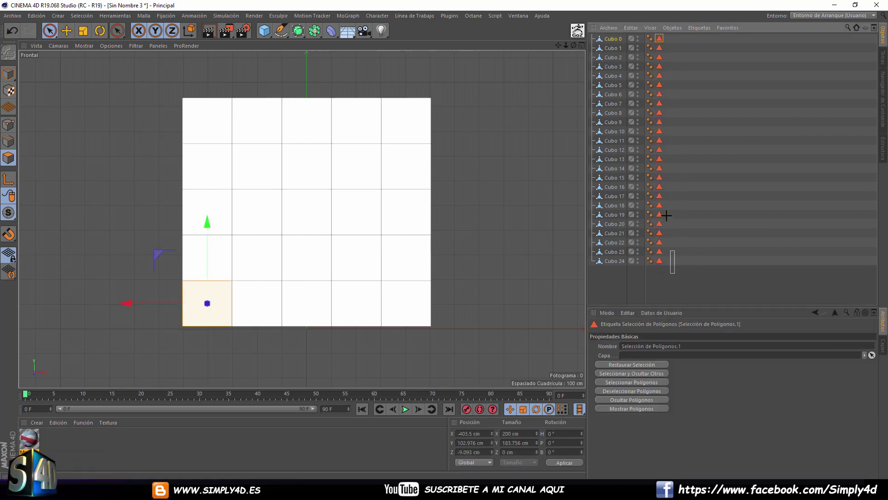
left_click_drag(675, 273, 650, 30)
- Inspect the Cubo 0–2 polygon selections, then select all 25 polygon selection tags
left_click(706, 95)
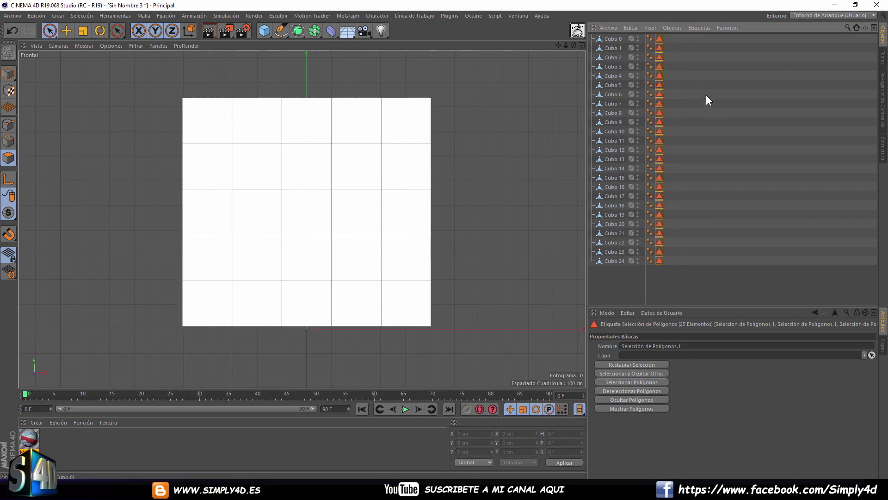
left_click(659, 47)
left_click(662, 58)
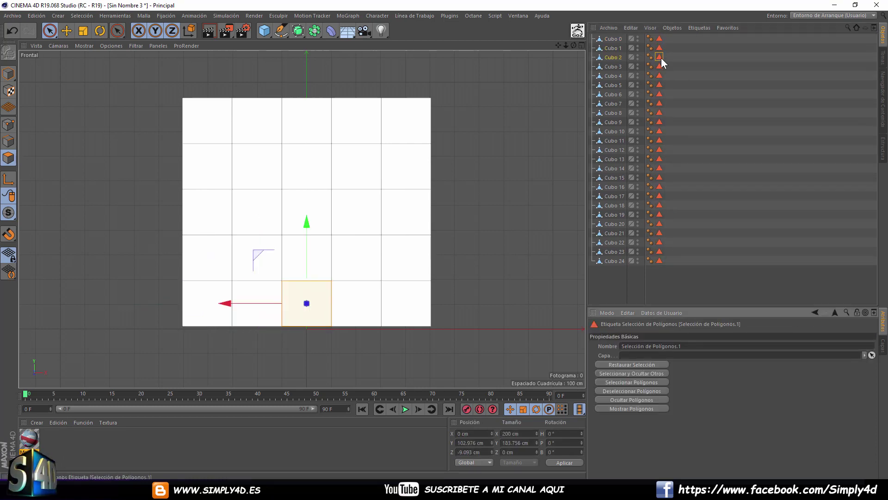
left_click(659, 39)
left_click(659, 47)
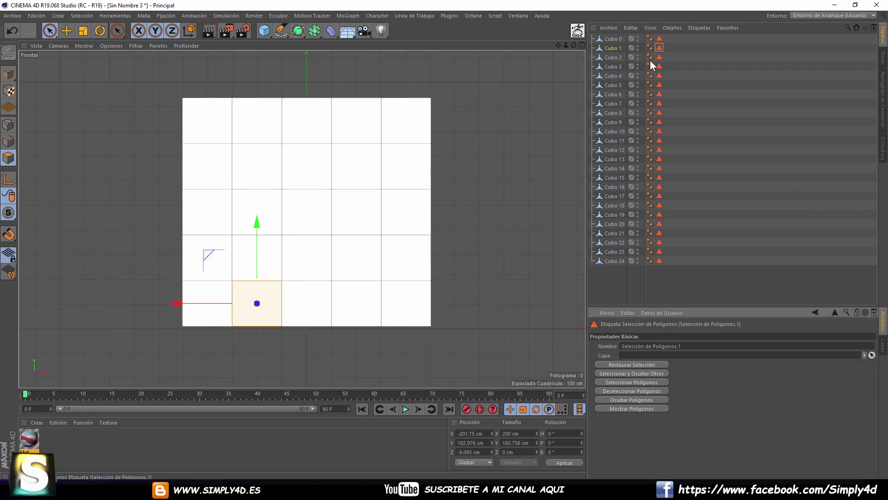
left_click_drag(673, 280, 651, 29)
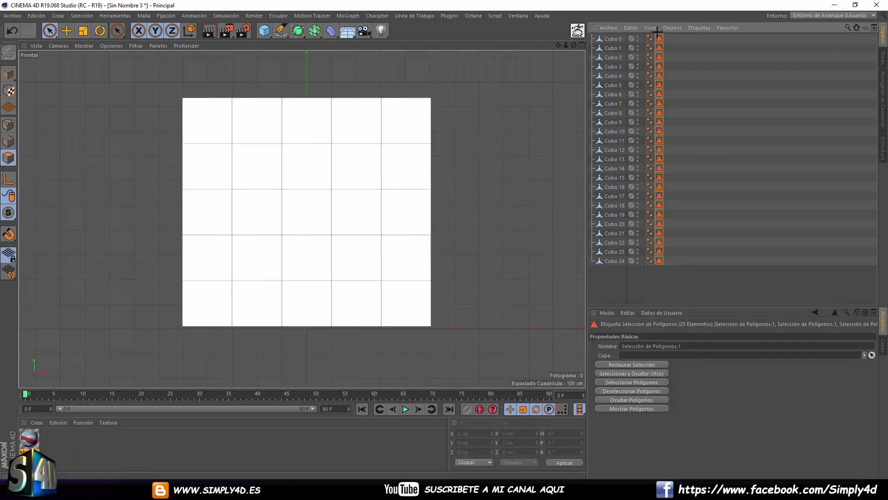
- Delete the polygon selection tags and select all 25 cubes with Rectangle Selection
key("Delete")
left_click(50, 31)
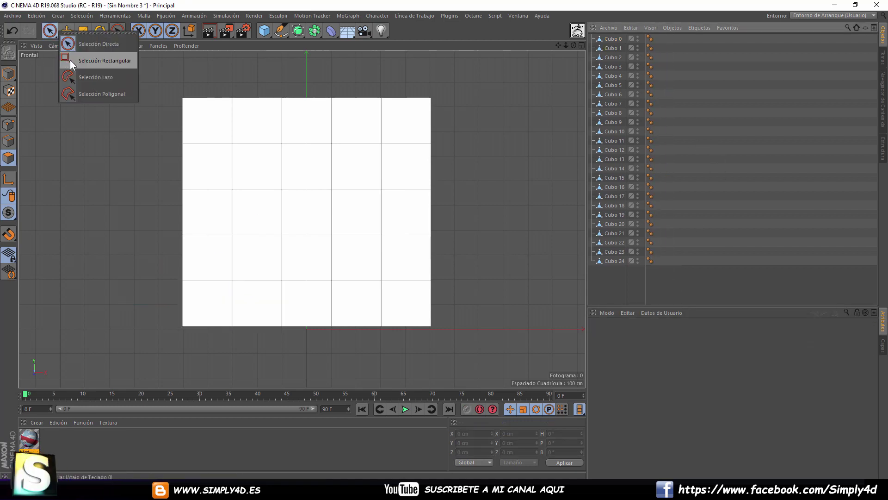
left_click(71, 60)
left_click_drag(135, 89, 492, 389)
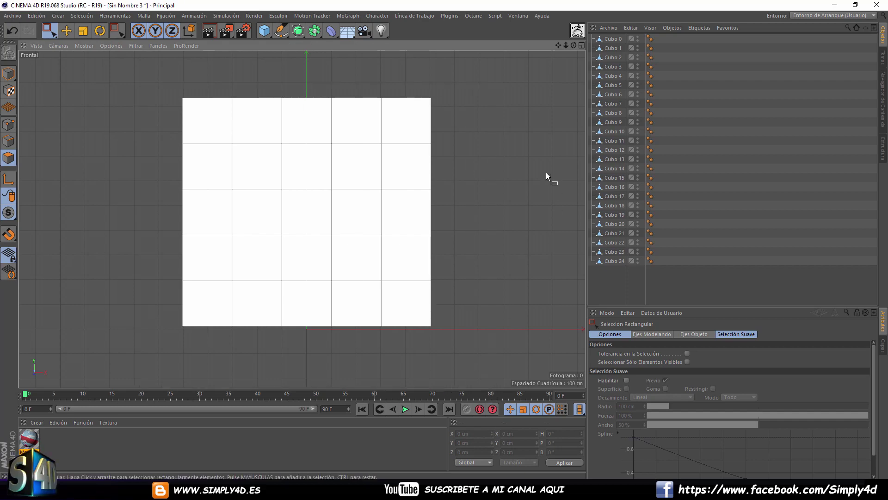
left_click_drag(604, 275, 578, 34)
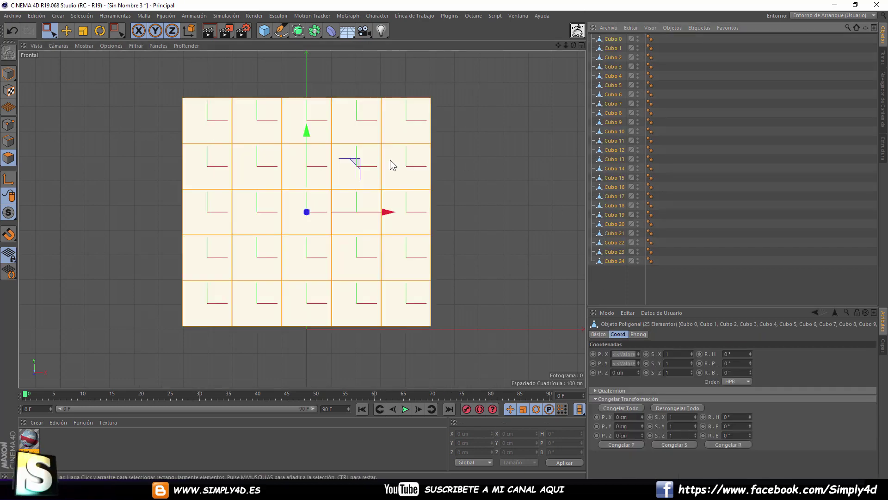
- Orbit to check the grid, then apply Mat to all 25 cubes from the Front view
middle_click(274, 175)
middle_click(236, 179)
mouse_move(236, 179)
left_mouse_down("alt")
mouse_move(402, 208)
mouse_move(284, 177)
mouse_move(220, 175)
mouse_move(395, 215)
left_mouse_up("alt")
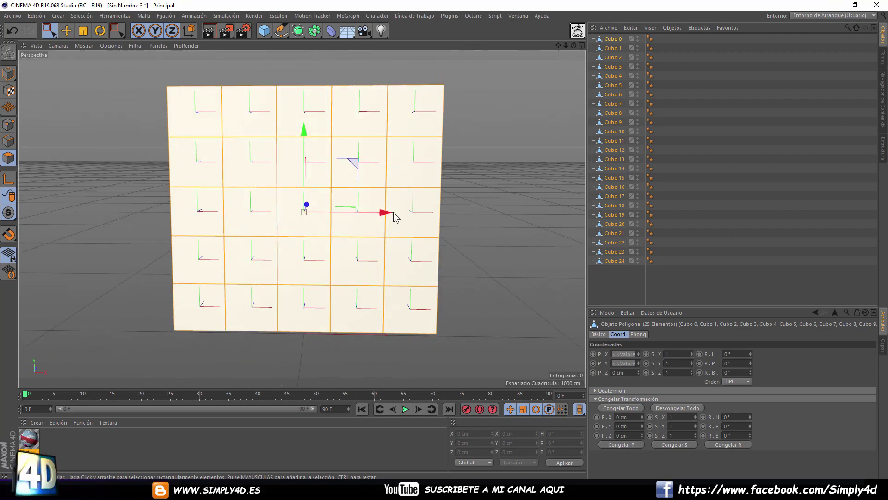
middle_click(487, 222)
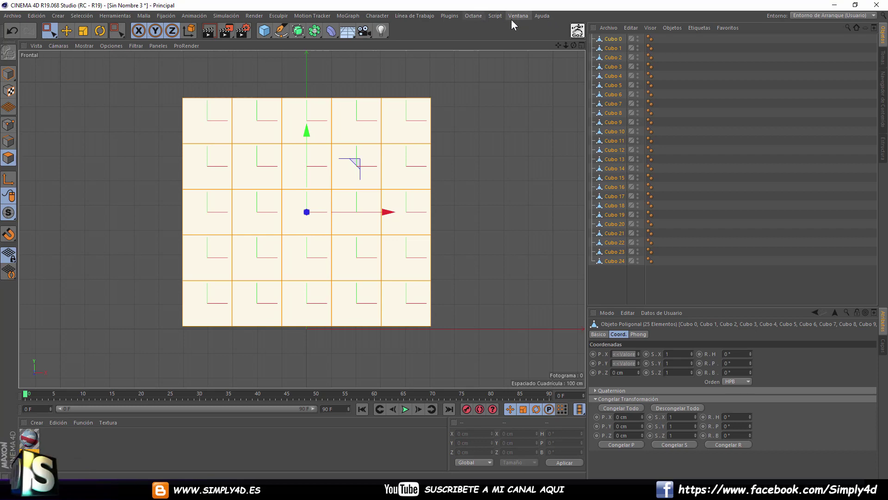
left_click_drag(29, 439, 213, 127)
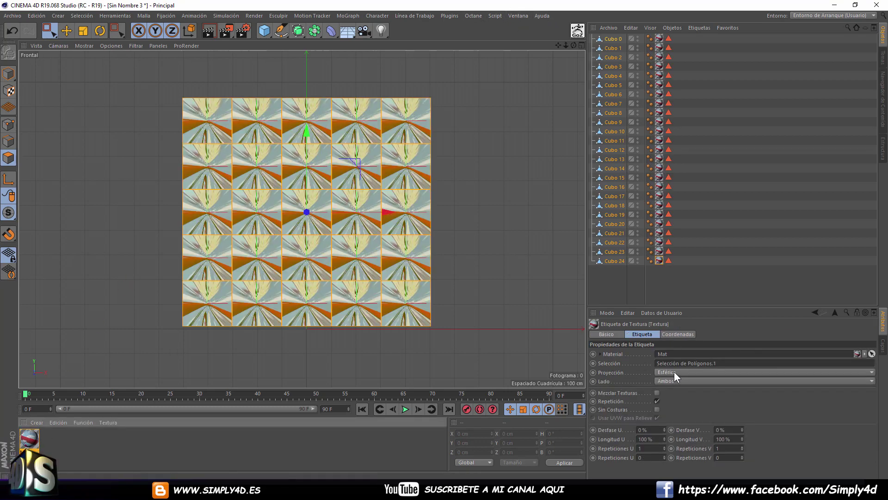
- Set projection to UVW Mapping, try Fit to Region over the grid, then revert to UVW Mapping
left_click(673, 371)
left_click(683, 438)
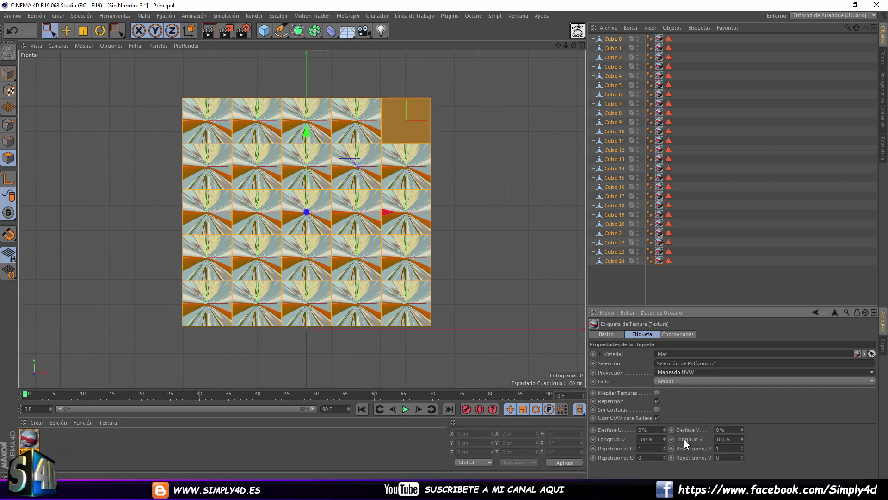
left_click(697, 28)
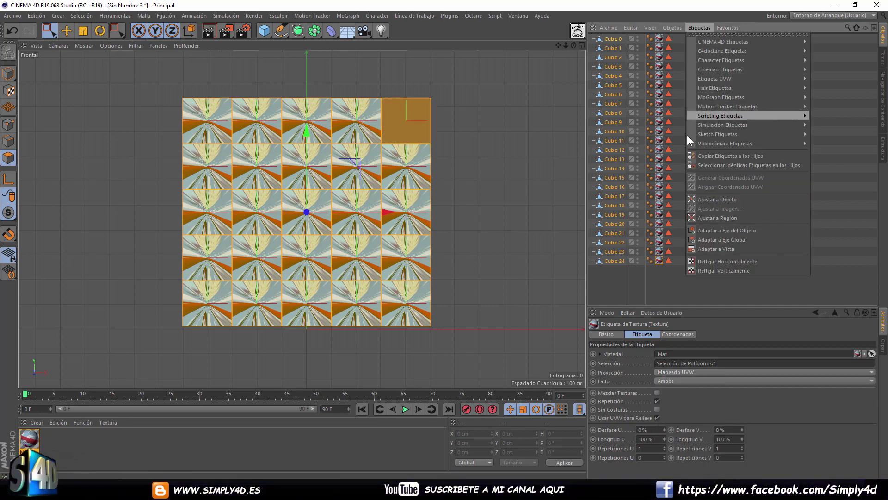
left_click(714, 218)
left_click_drag(185, 98, 439, 334)
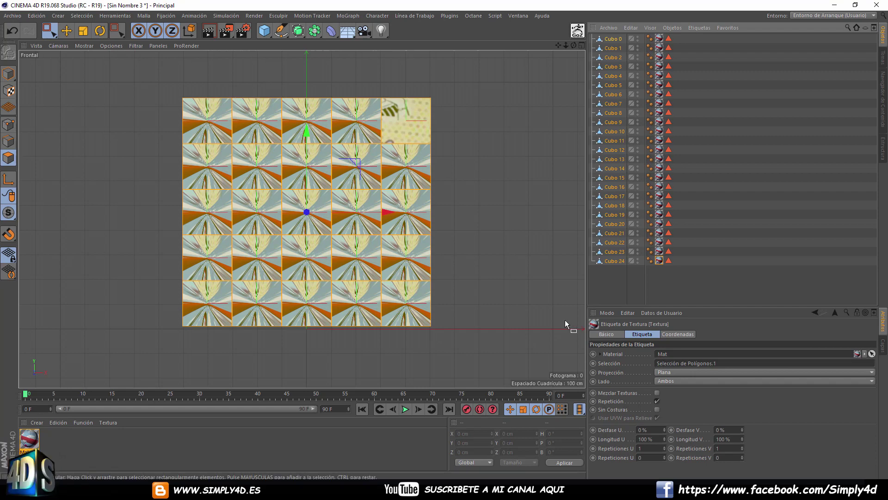
left_click(672, 370)
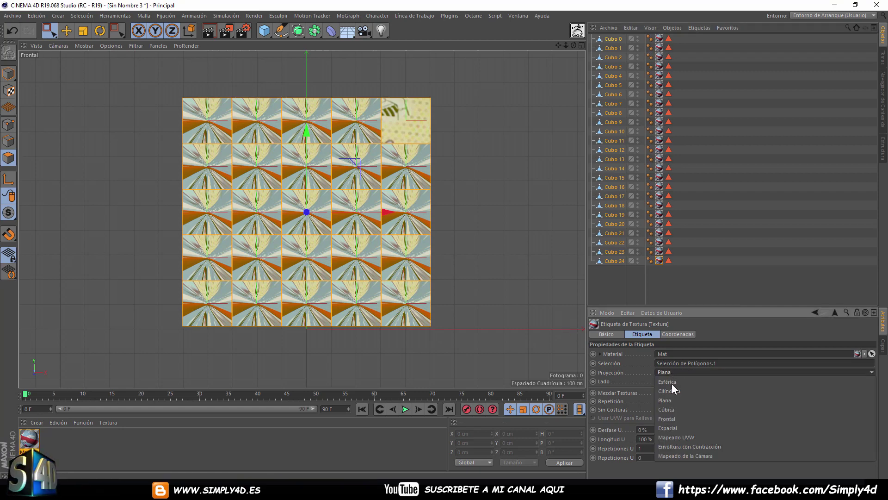
left_click(689, 439)
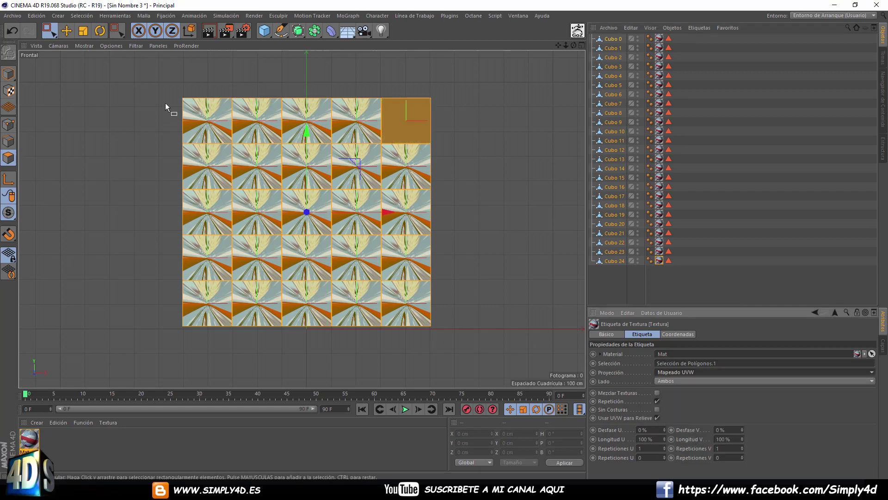
- Reselect the whole cube grid in the perspective view and browse the Tags command list
left_click_drag(168, 89, 449, 343)
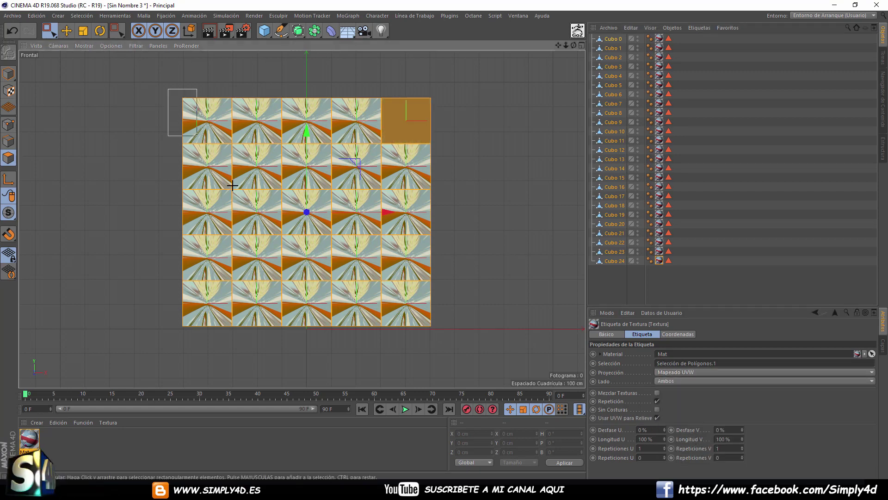
middle_click(488, 236)
middle_click(240, 154)
left_click_drag(155, 80, 454, 343)
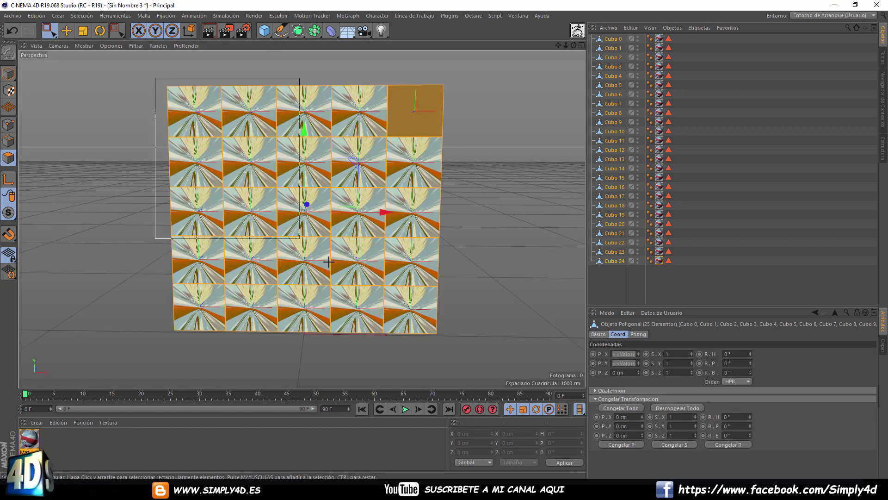
left_click(700, 28)
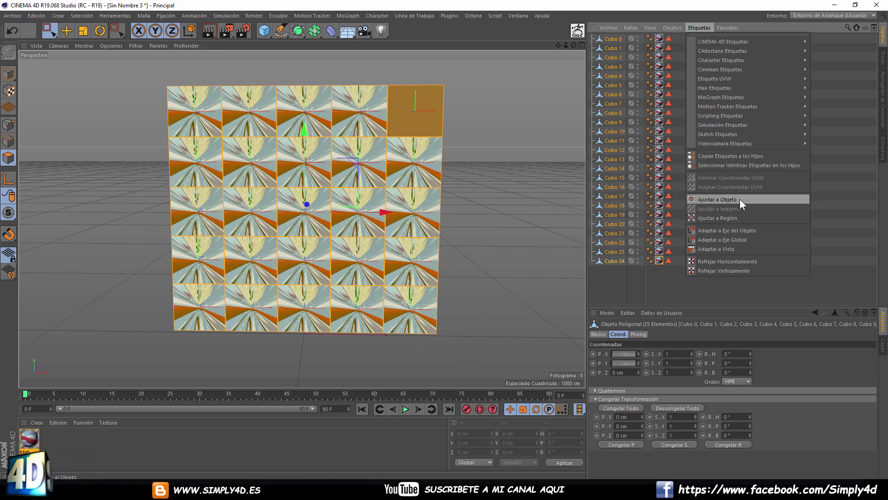
left_click(700, 27)
left_click(695, 27)
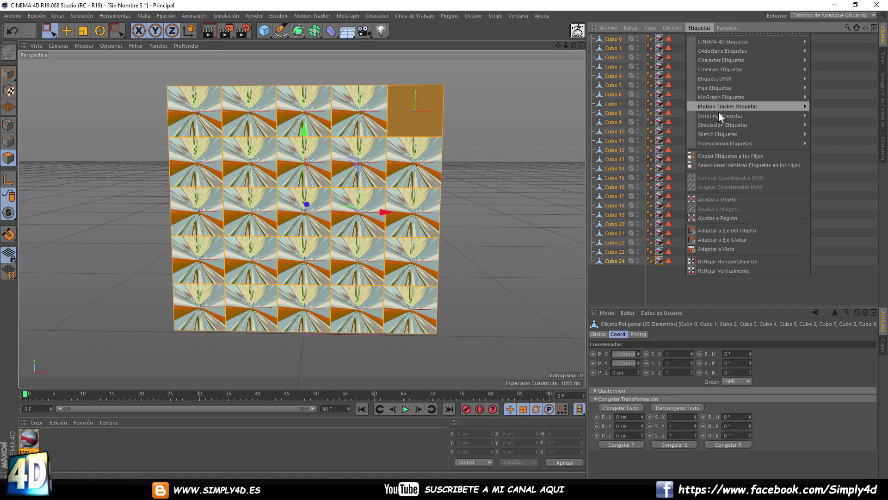
left_click(699, 27)
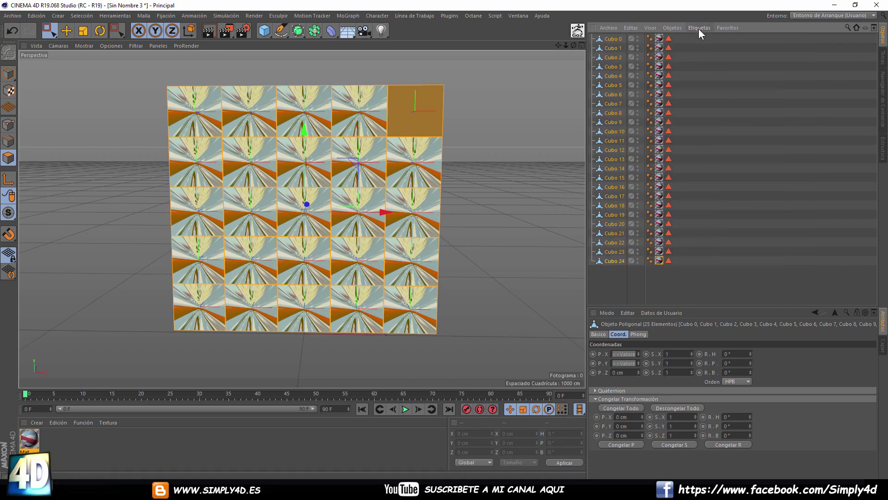
left_click(703, 30)
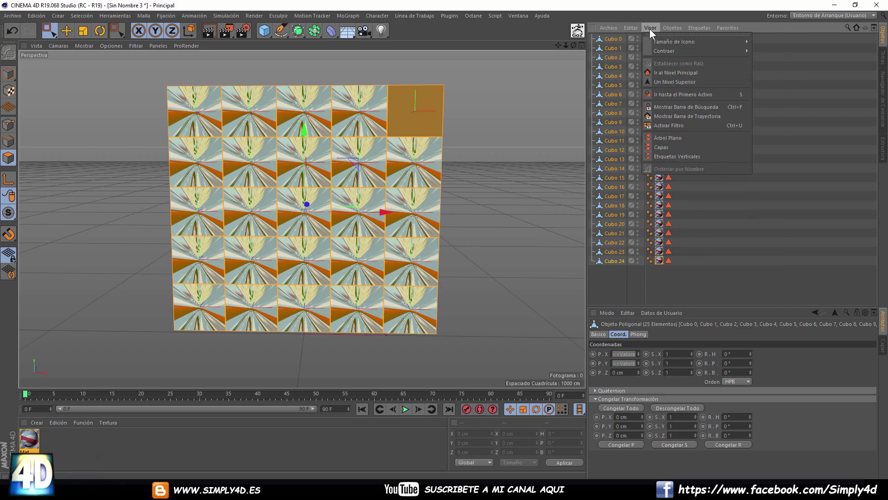
left_click(684, 273)
- Select all 25 texture tags and generate UVW coordinates for them
left_click(656, 279)
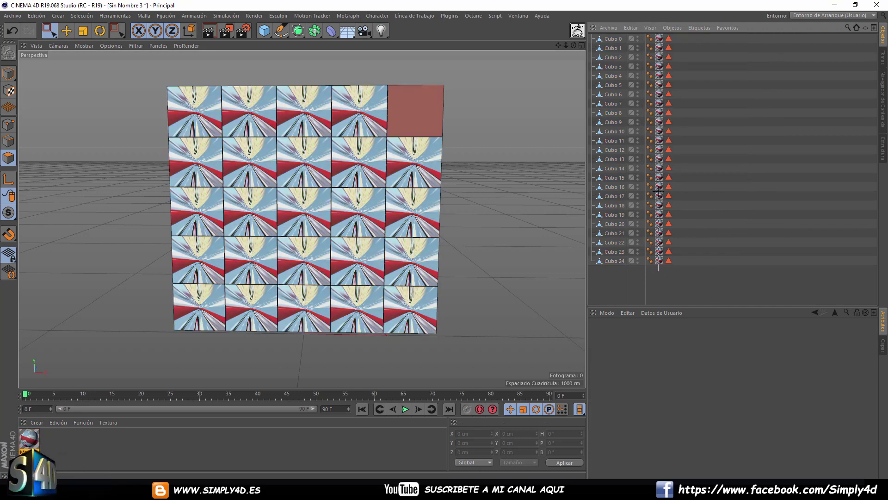
left_click_drag(658, 190, 658, 37)
left_click(695, 28)
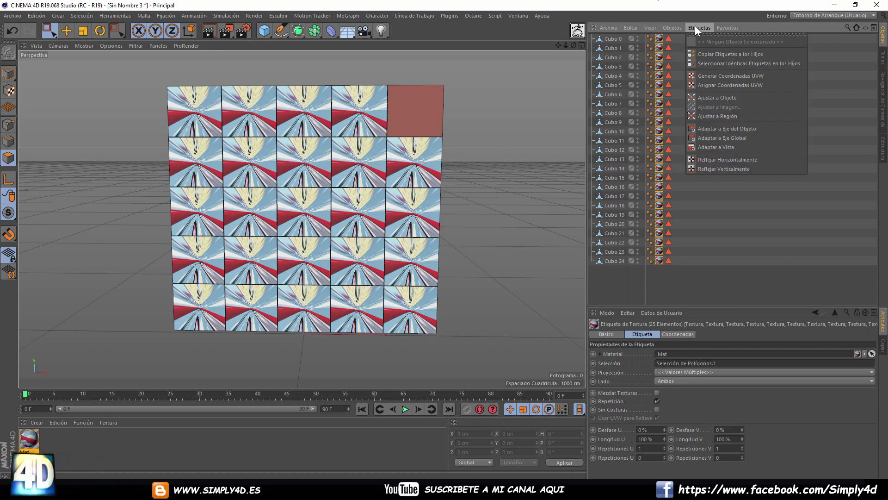
left_click(710, 76)
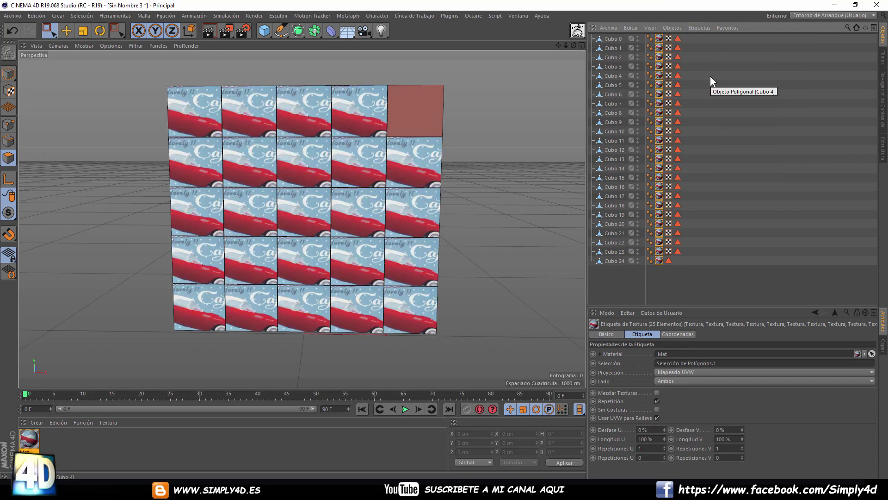
- Fit the texture to a region over the whole grid in Front view and assign UVW coordinates
middle_click(518, 172)
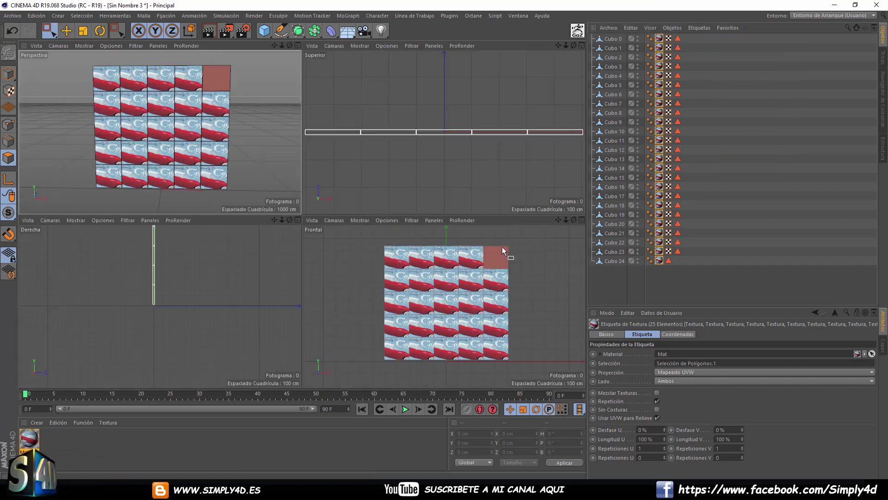
middle_click(522, 265)
left_click(696, 29)
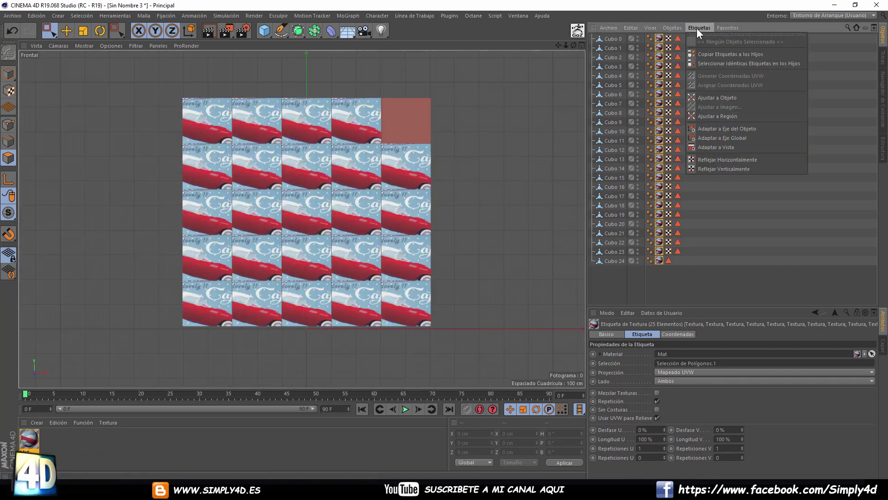
left_click(709, 127)
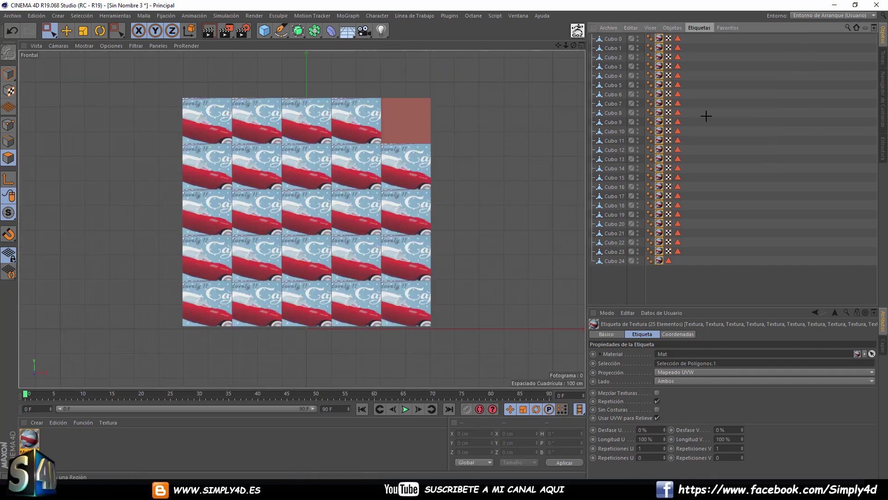
mouse_move(180, 95)
left_mouse_down()
mouse_move(294, 239)
mouse_move(435, 333)
left_mouse_up()
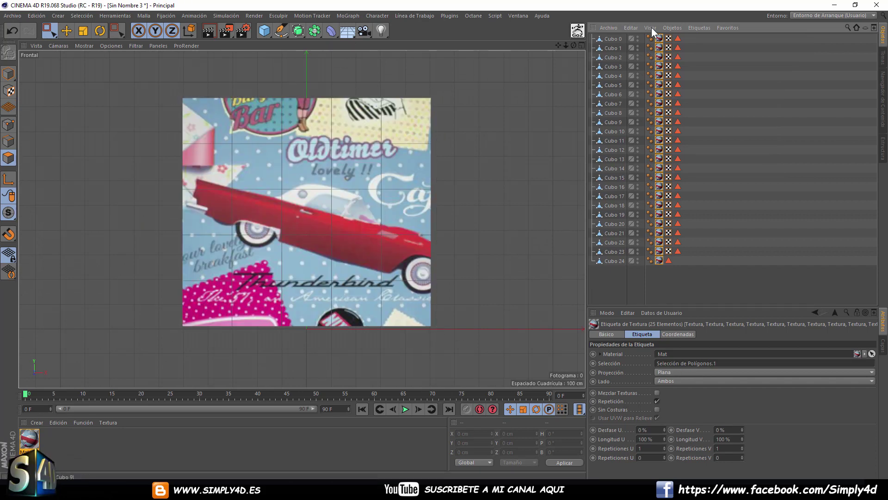
left_click(702, 28)
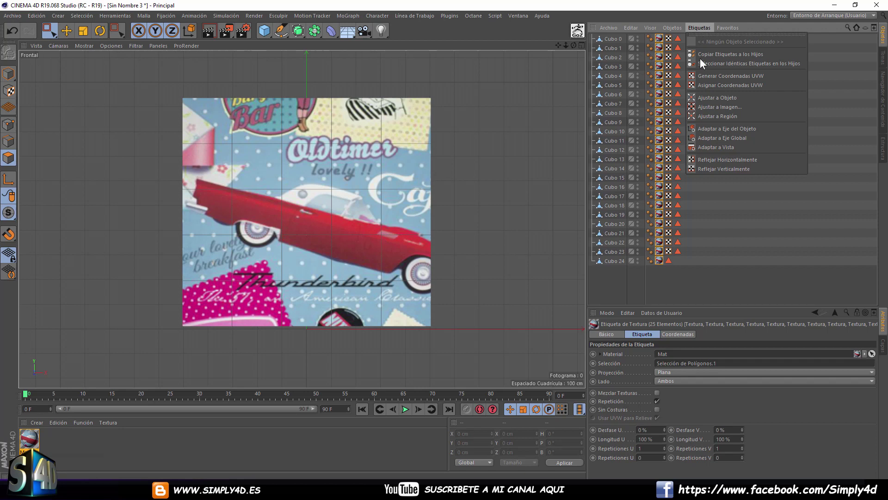
left_click(720, 84)
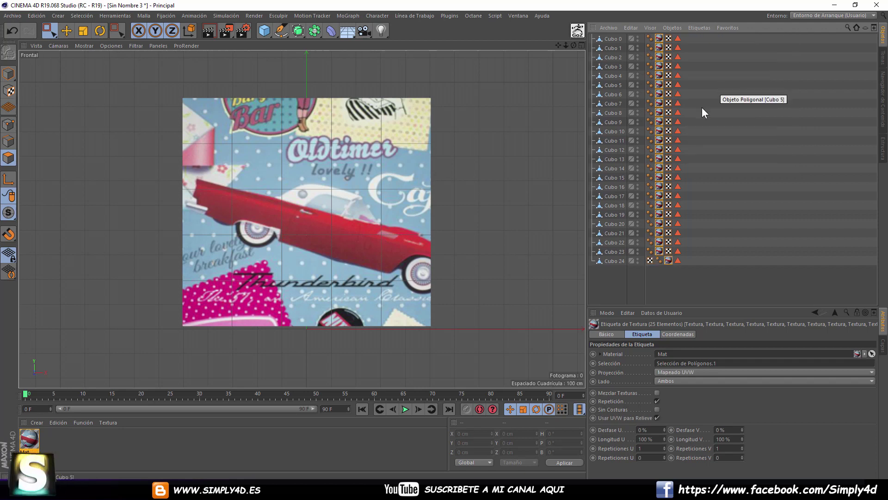
middle_click(537, 254)
middle_click(244, 140)
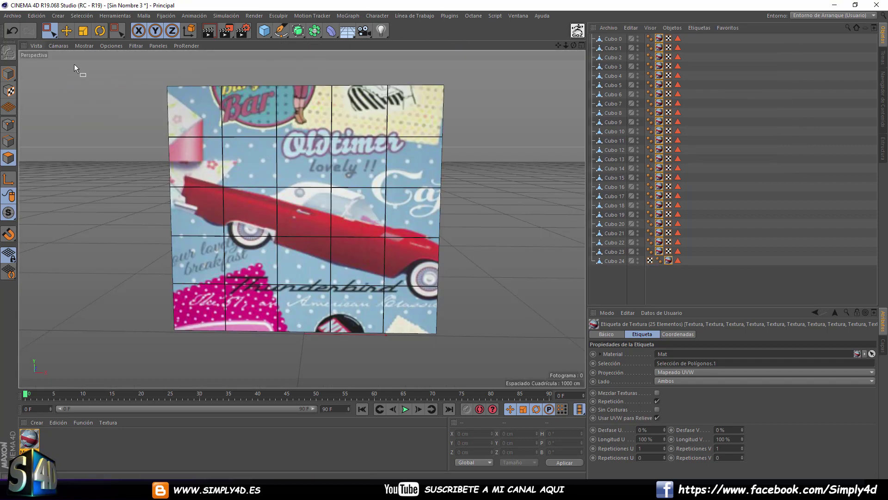
- Add a MoGraph Fracture object, Fractura, and parent all 25 cubes, Cubo 0–24, under it
left_click(8, 73)
mouse_move(361, 180)
left_mouse_down("alt")
mouse_move(335, 209)
mouse_move(525, 191)
mouse_move(395, 185)
mouse_move(379, 203)
mouse_move(401, 203)
left_mouse_up("alt")
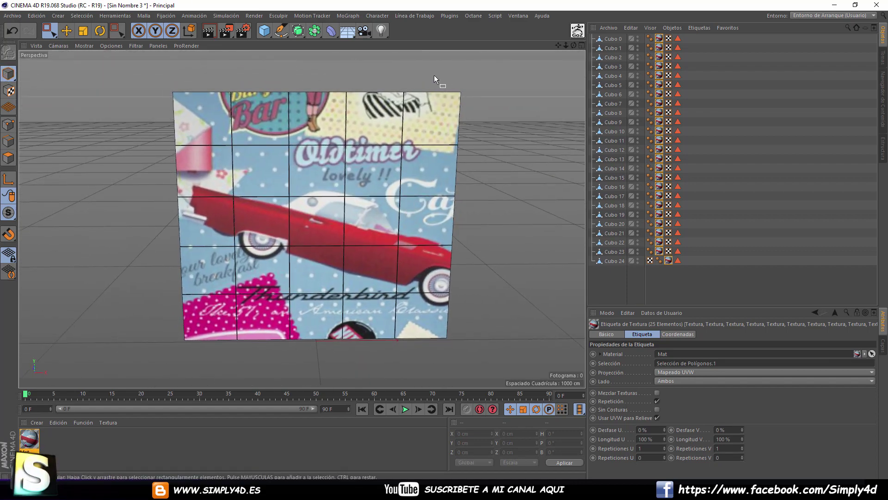
left_click(371, 16)
mouse_move(348, 16)
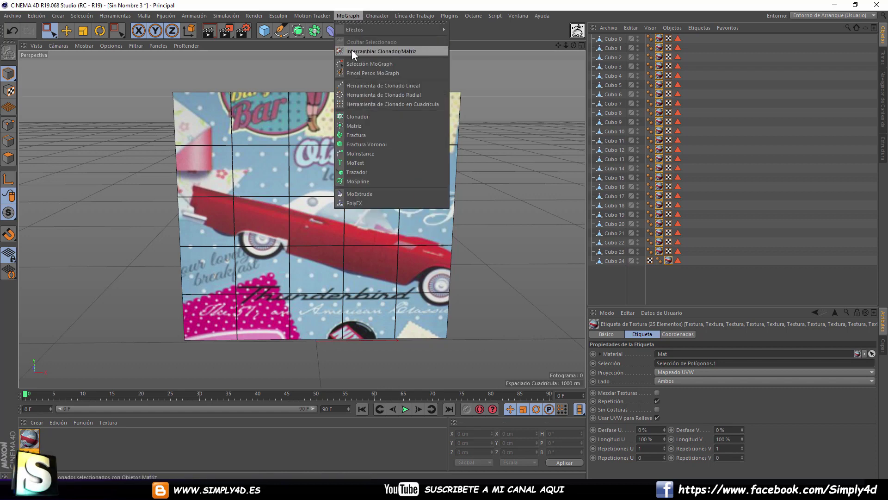
left_click(357, 136)
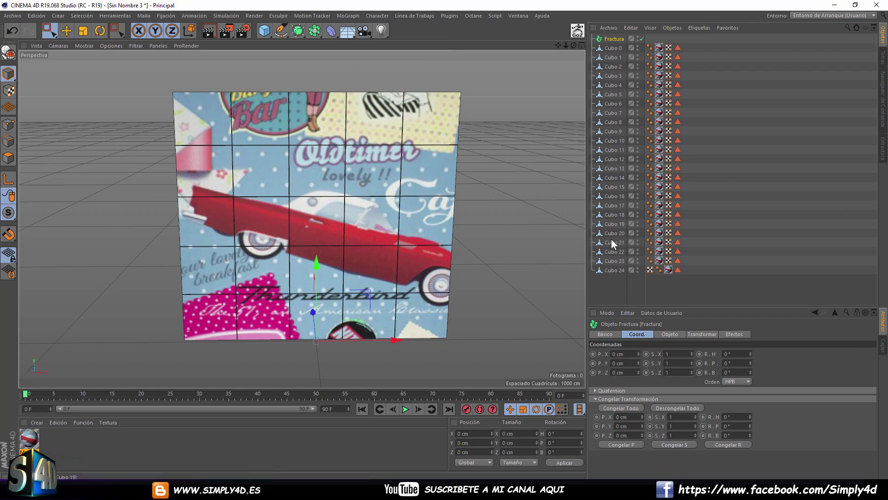
left_click_drag(616, 277, 607, 47)
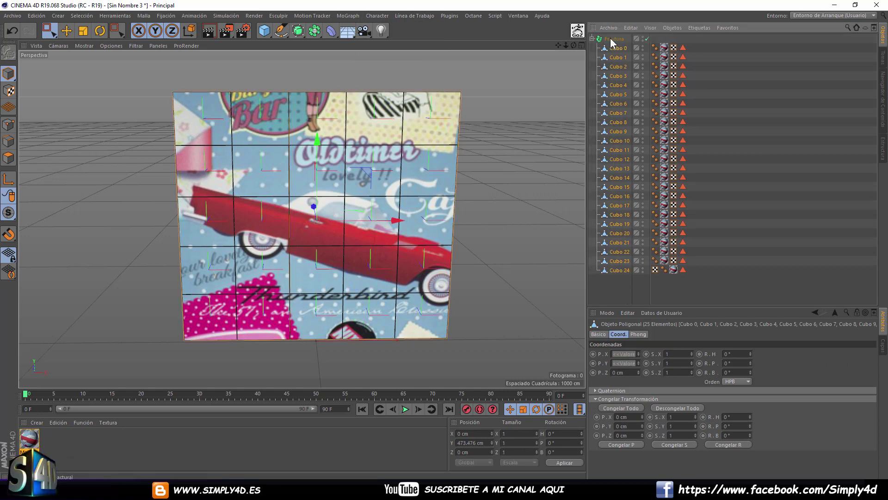
left_click(612, 39)
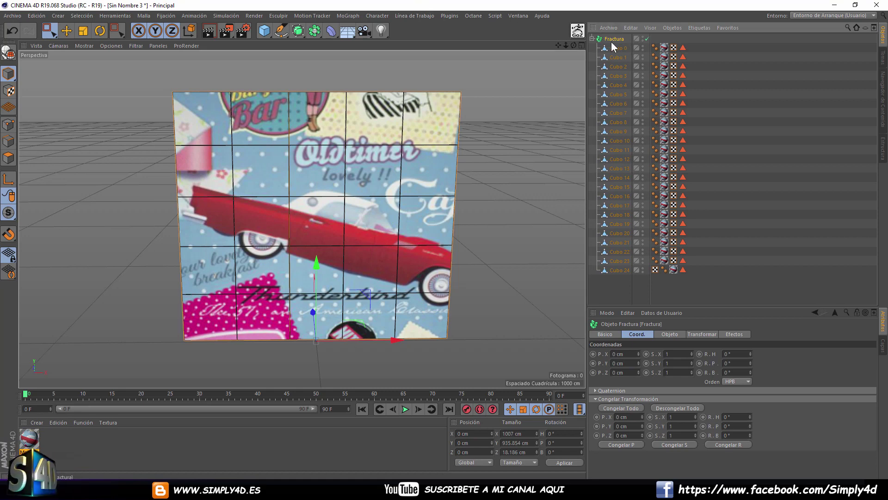
- Add a Random effector, Aleatorio, and set its position offset to 480 cm on X
left_click(350, 16)
mouse_move(389, 30)
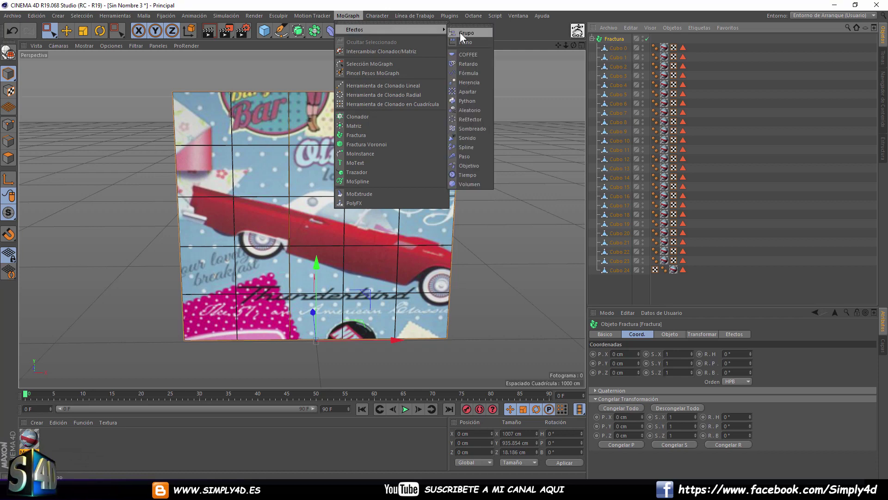
left_click(469, 111)
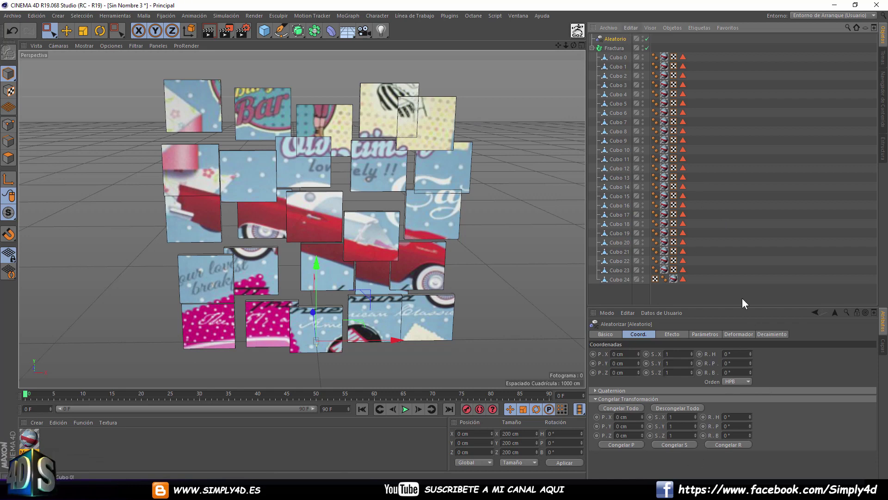
left_click(704, 334)
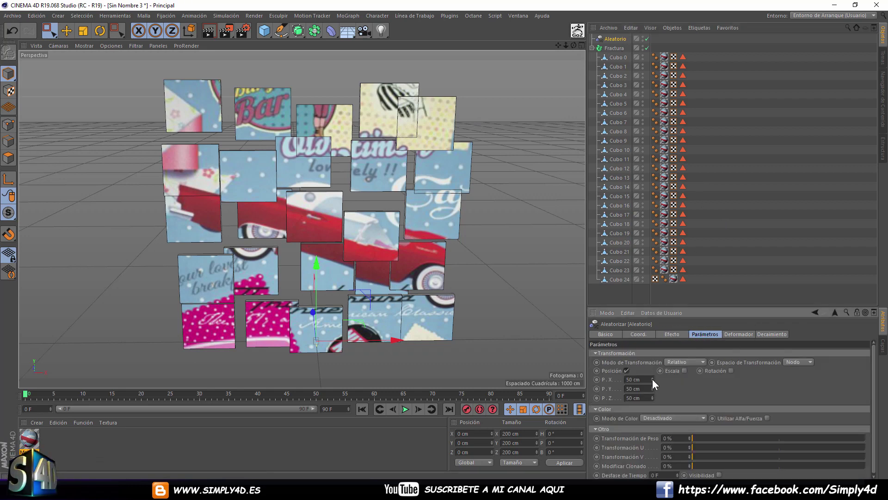
mouse_move(652, 379)
left_mouse_down()
mouse_move(684, 379)
mouse_move(651, 394)
mouse_move(634, 419)
left_mouse_up()
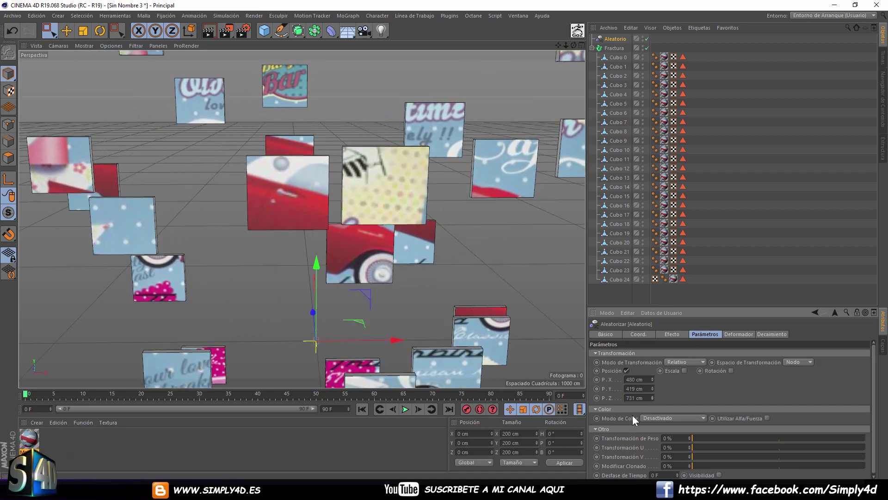
- Lower the Aleatorio strength and enable random rotation, with heading up to 474°
left_click(744, 334)
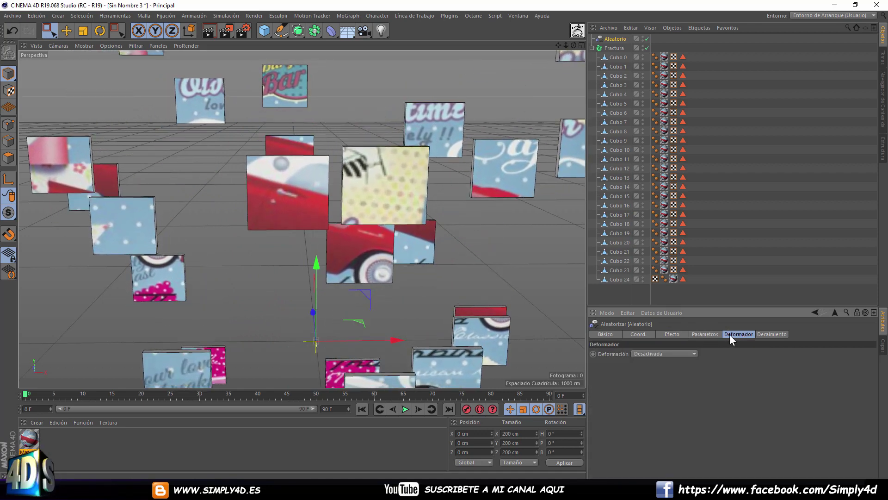
left_click(669, 334)
mouse_move(869, 355)
left_mouse_down()
mouse_move(650, 356)
mouse_move(786, 351)
mouse_move(670, 342)
mouse_move(734, 342)
left_mouse_up()
left_click(705, 334)
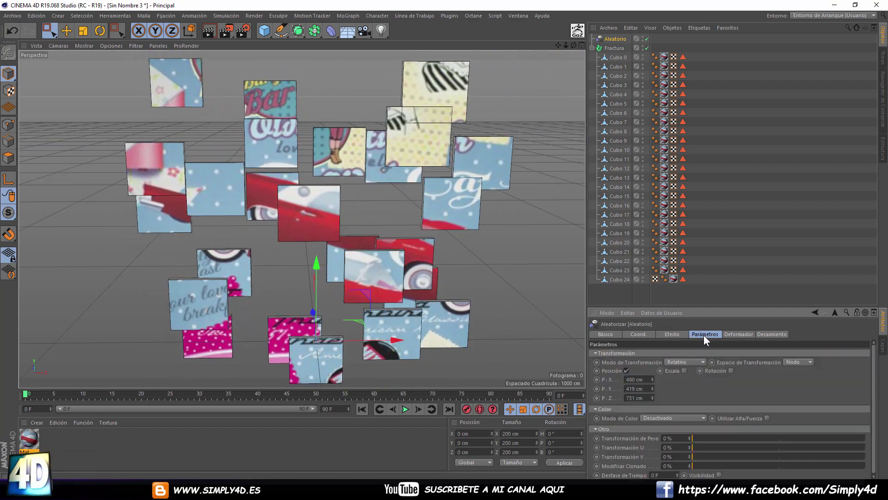
left_click(731, 370)
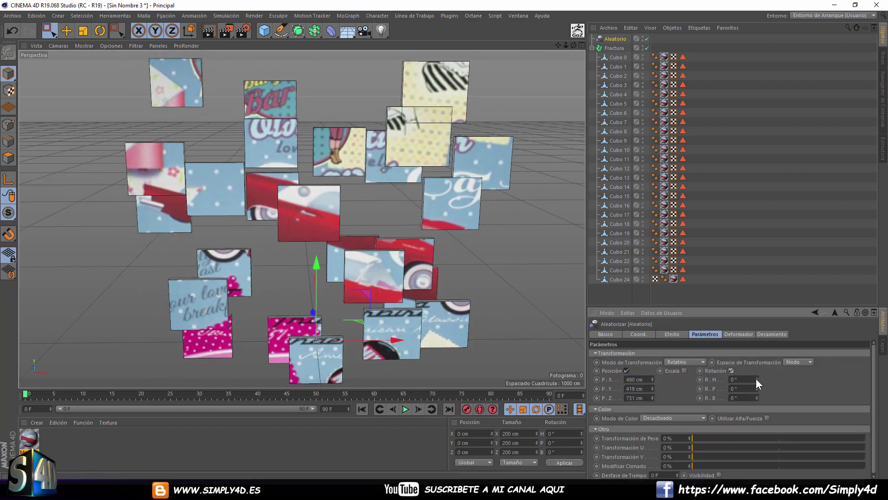
left_click_drag(755, 378, 753, 411)
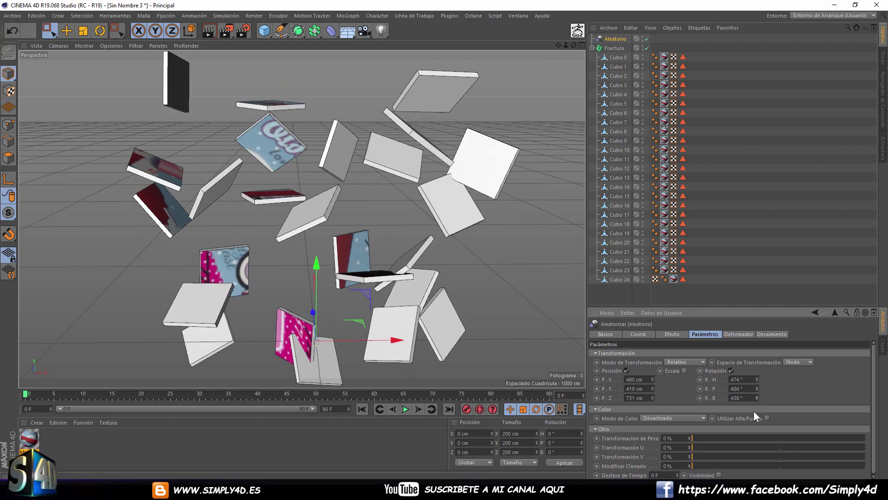
- Bring Aleatorio's Fuerza down to 0% so the wall reassembles, and view it head-on
left_click(671, 334)
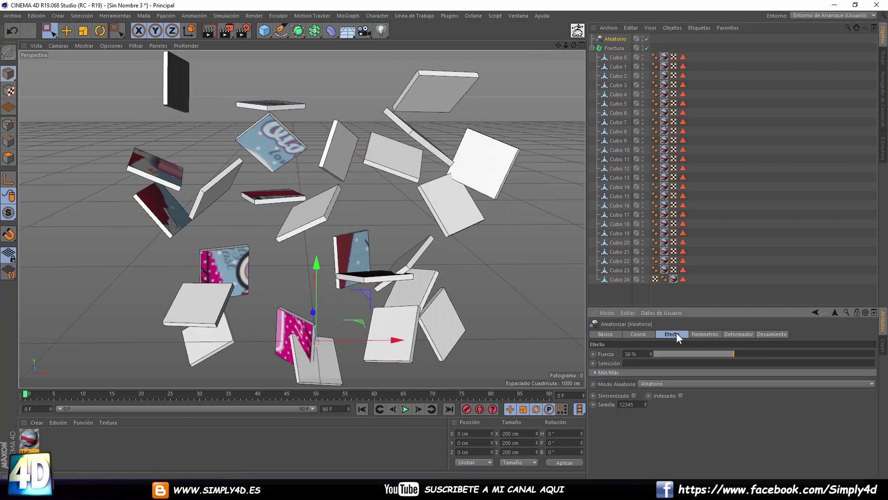
mouse_move(733, 355)
left_mouse_down()
mouse_move(698, 337)
mouse_move(812, 335)
mouse_move(678, 326)
mouse_move(647, 333)
mouse_move(805, 335)
mouse_move(639, 351)
left_mouse_up()
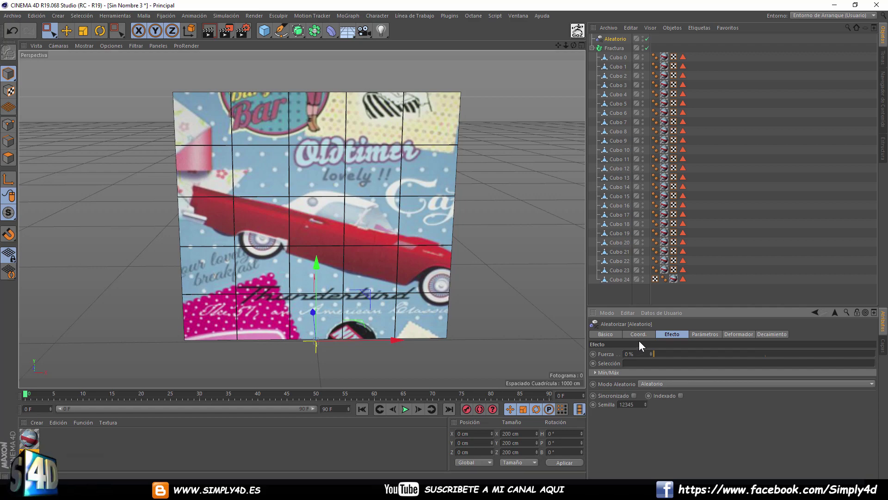
left_click_drag(674, 351, 641, 346)
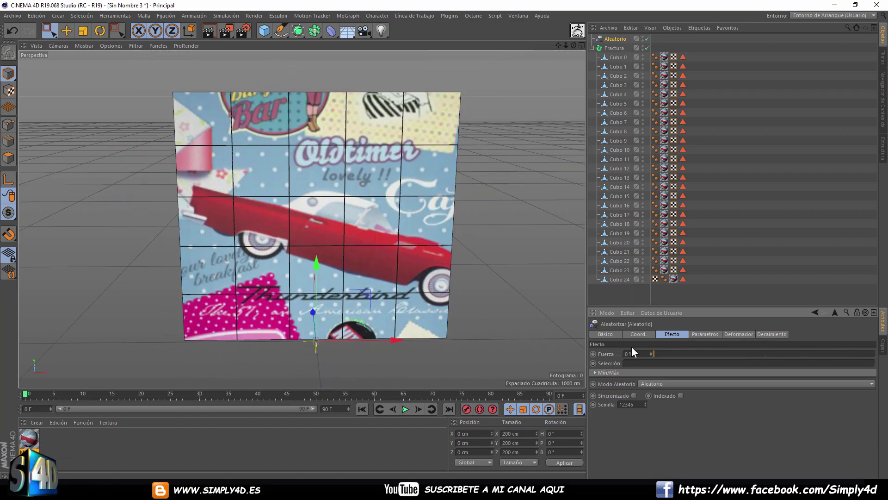
mouse_move(378, 224)
left_mouse_down("alt")
mouse_move(371, 199)
mouse_move(382, 190)
mouse_move(368, 185)
left_mouse_up("alt")
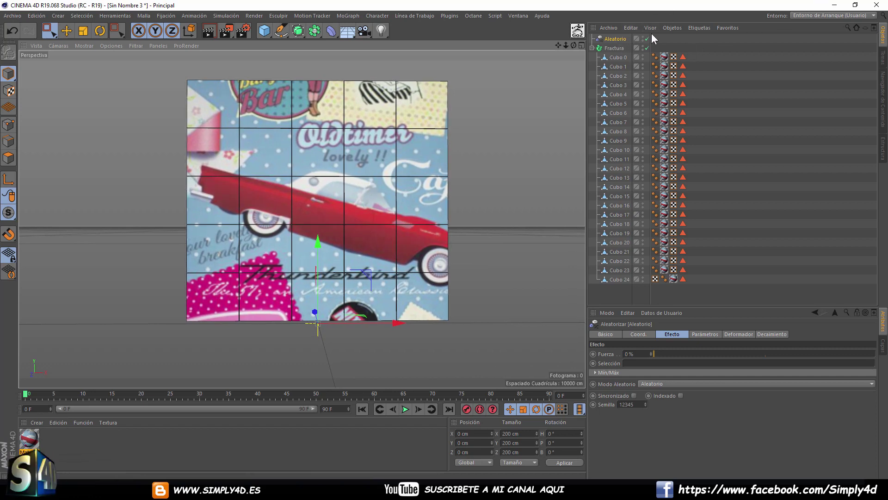
- Add a Cuerpo Rígido dynamics tag to Fractura
left_click(613, 48)
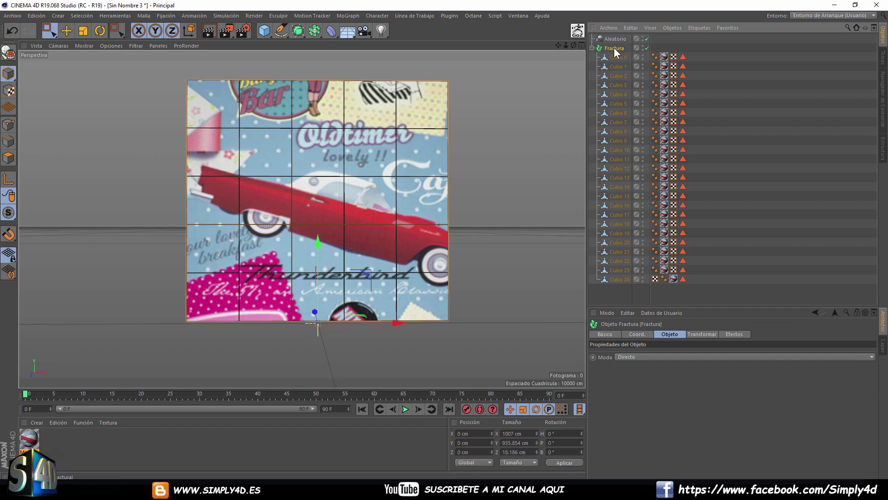
right_click(614, 48)
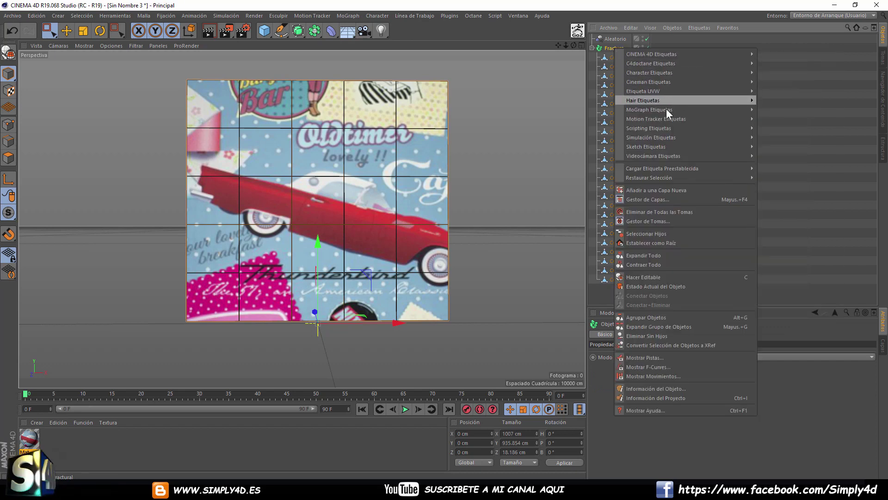
mouse_move(651, 137)
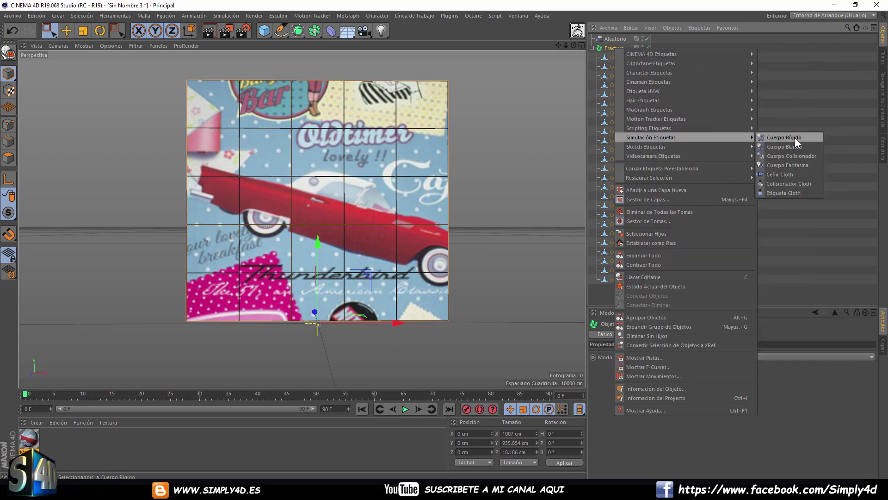
left_click(795, 138)
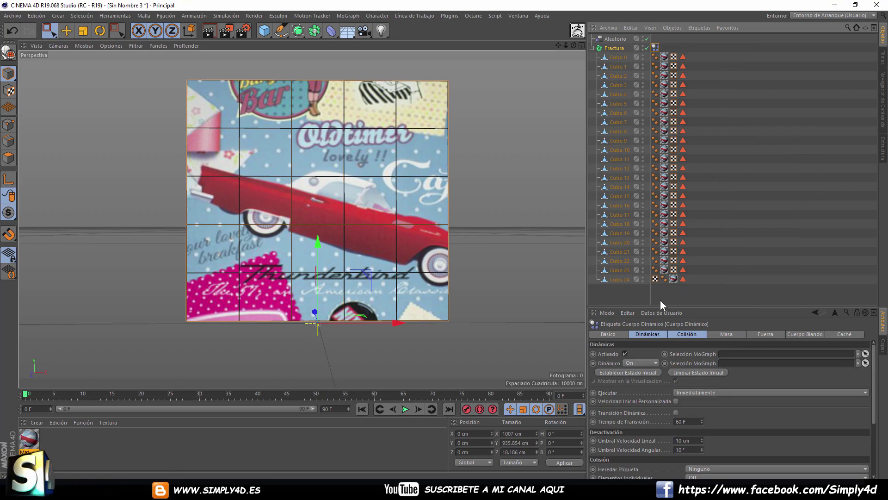
left_click_drag(662, 307, 652, 234)
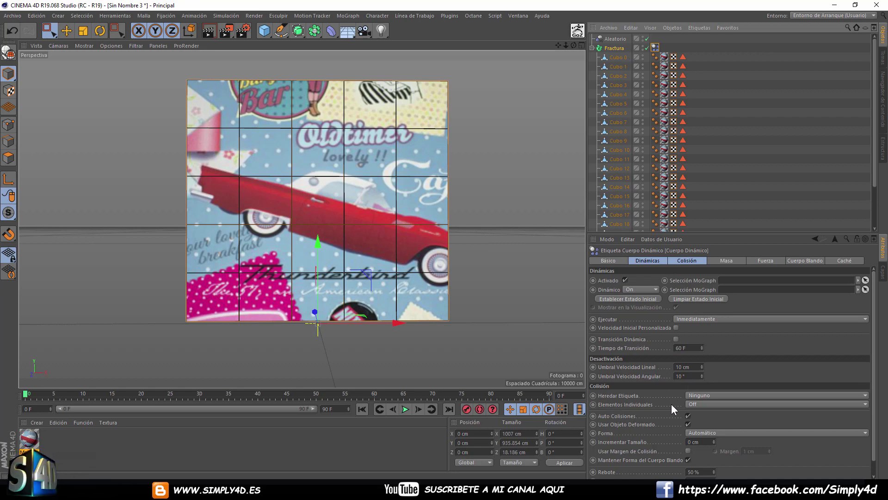
- Set Elementos Individuales to Todo, apply the tag to children, and test-play the animation
left_click(697, 405)
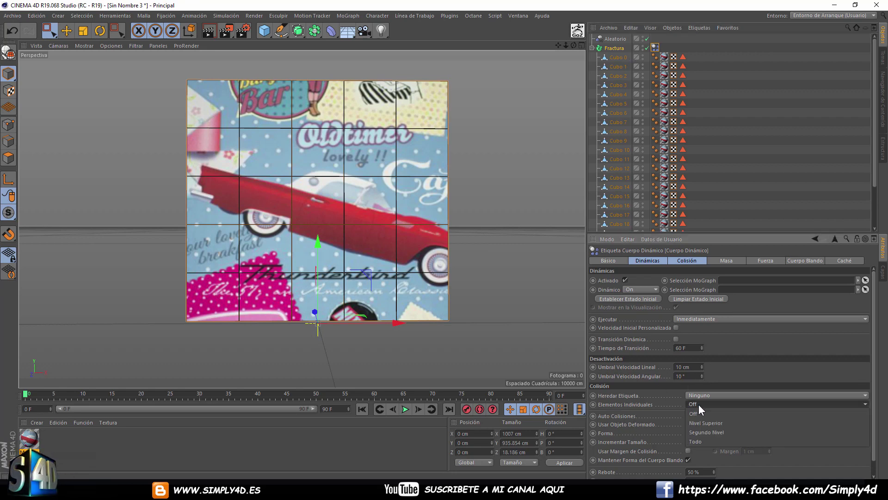
left_click(703, 442)
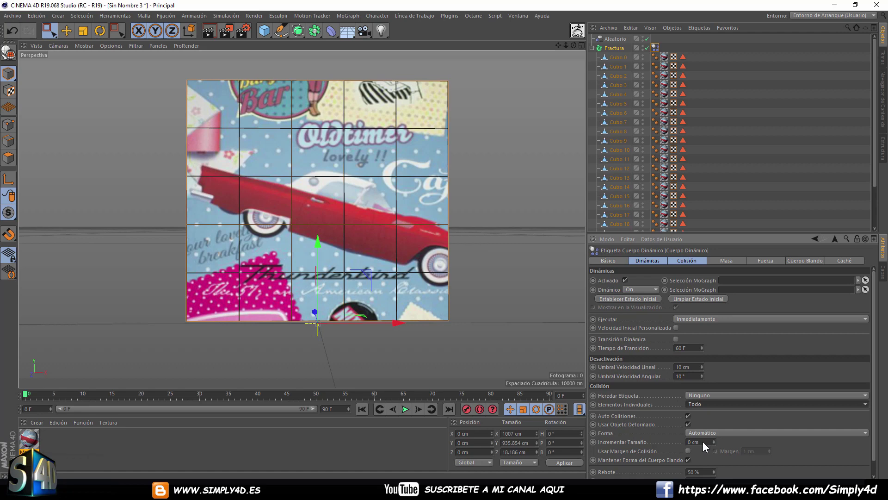
left_click(704, 394)
left_click(728, 413)
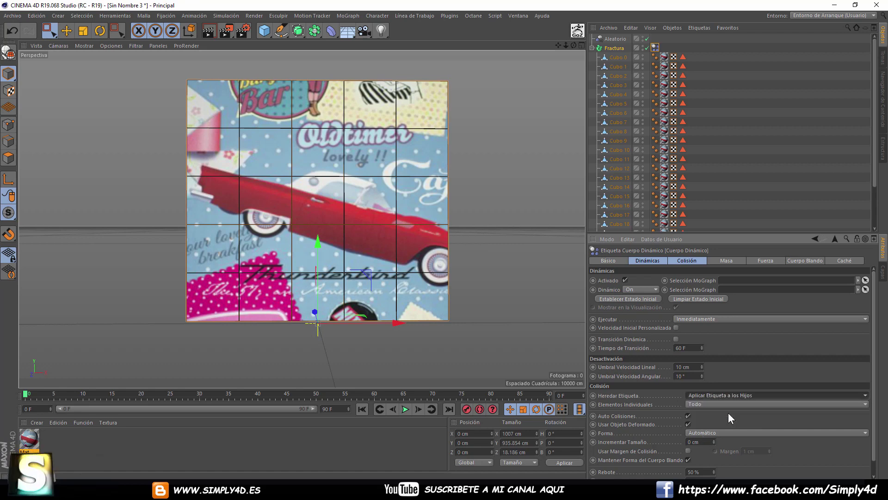
left_click(405, 408)
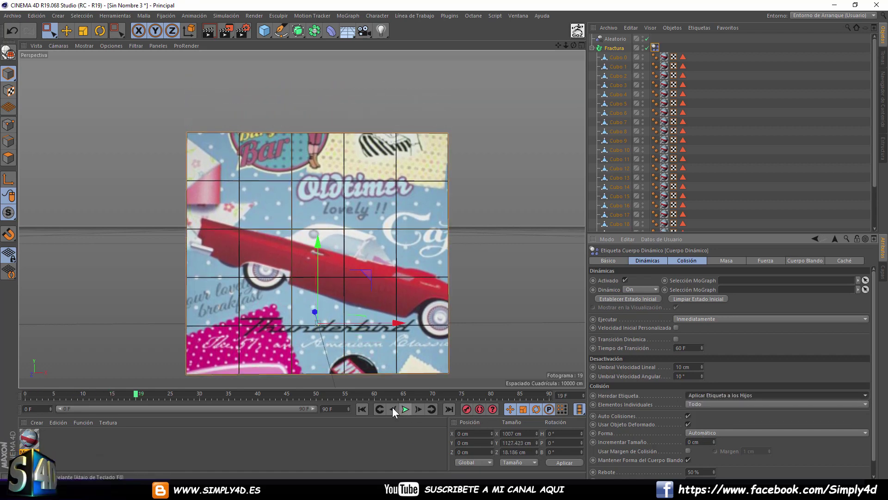
left_click(362, 409)
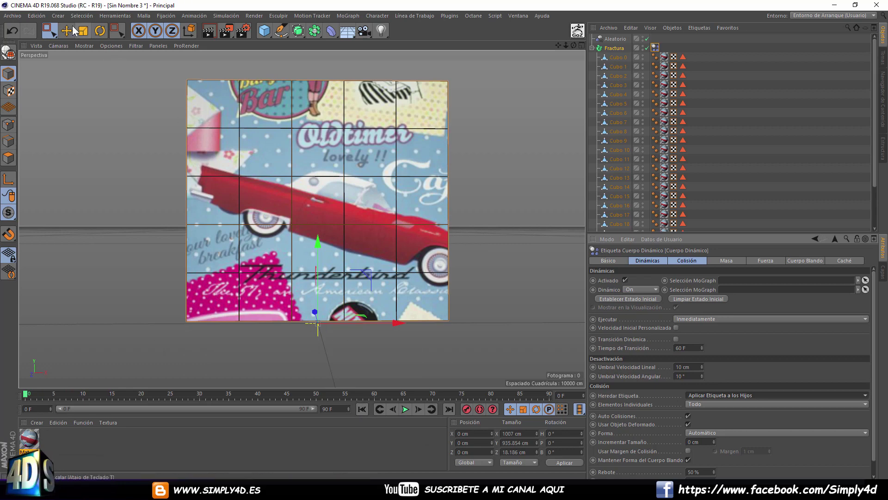
- Create a Suelo floor, copy the Cuerpo Dinámico tag onto it, and set Dinámico to Off
left_click(61, 17)
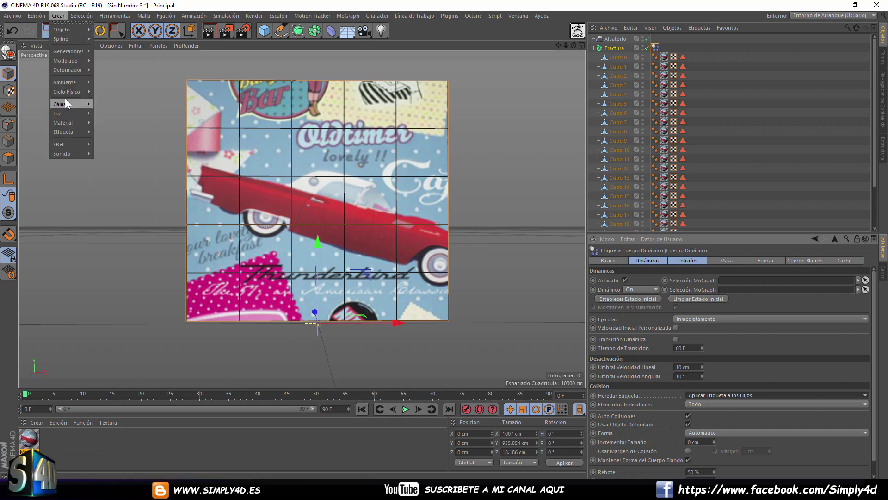
left_click(119, 87)
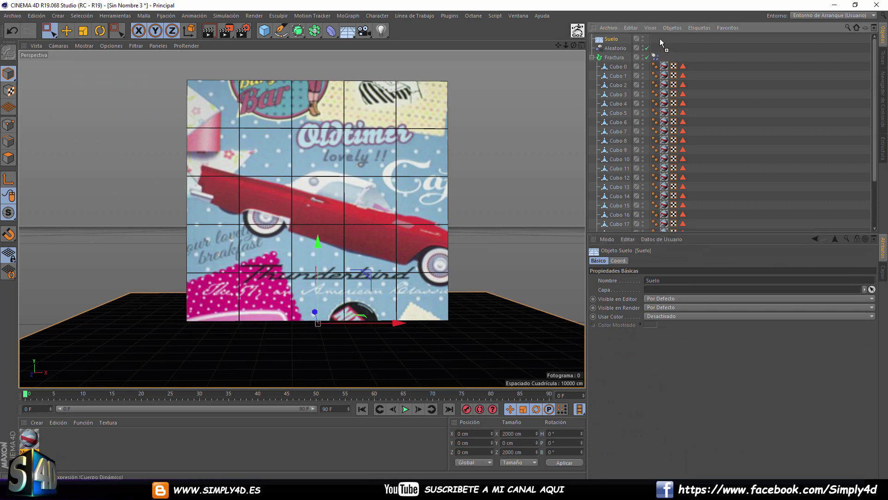
left_click_drag(657, 55, 657, 39, "ctrl")
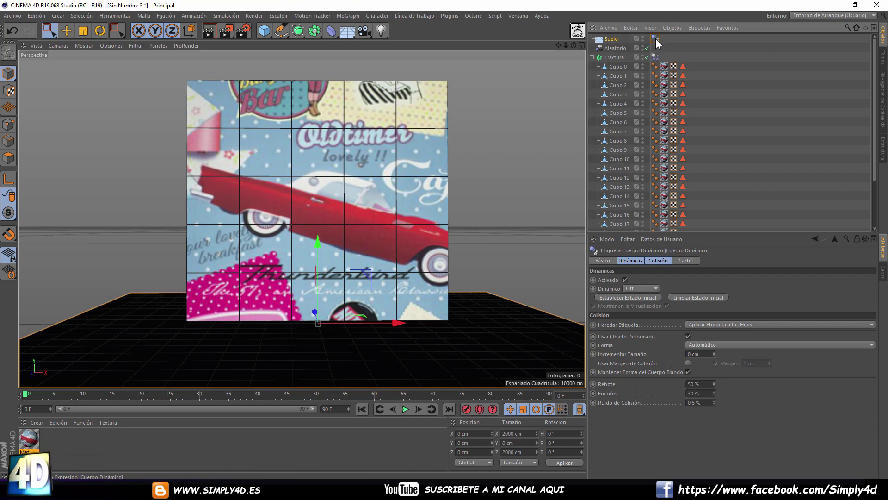
left_click(629, 289)
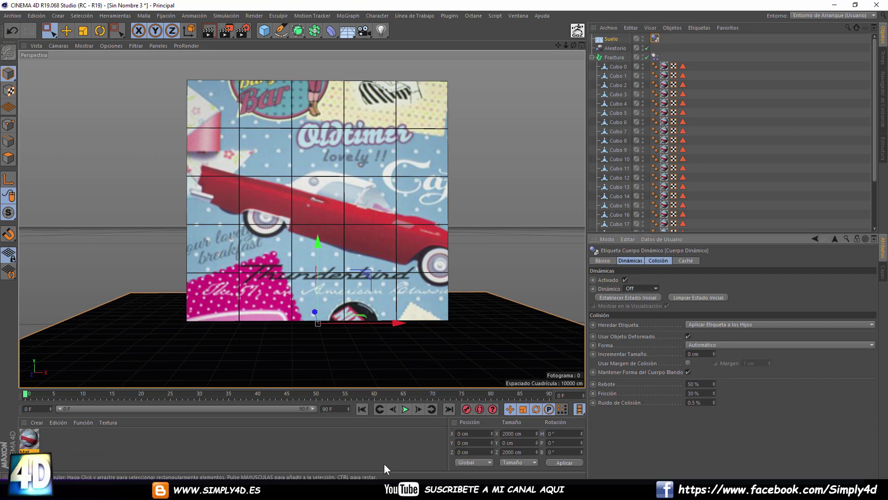
- Test-play the simulation twice, rewinding each time
left_click(405, 408)
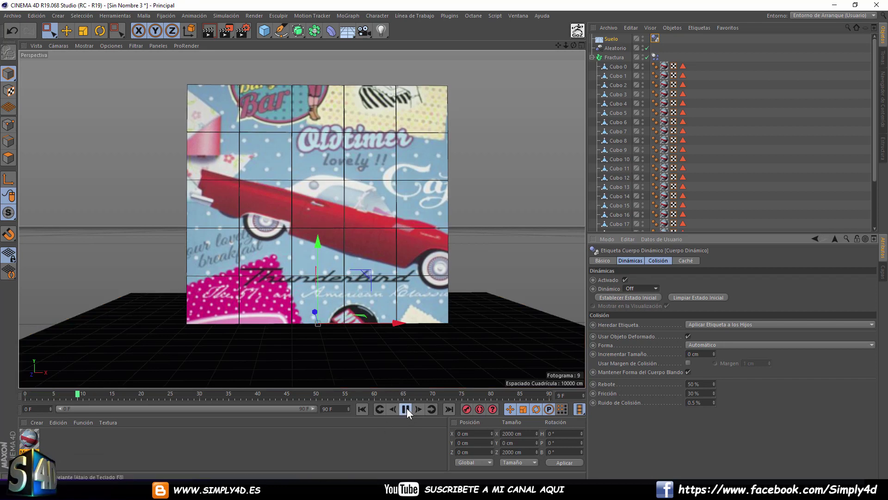
left_click(361, 408)
left_click(406, 409)
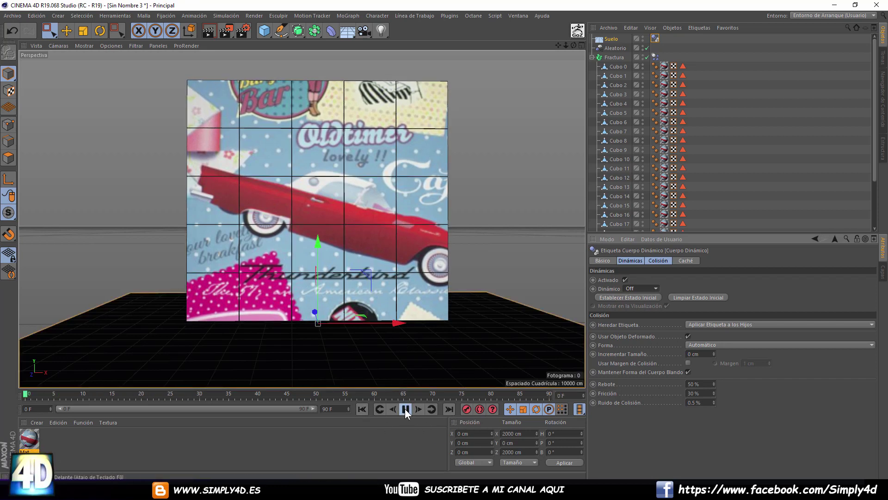
left_click(361, 409)
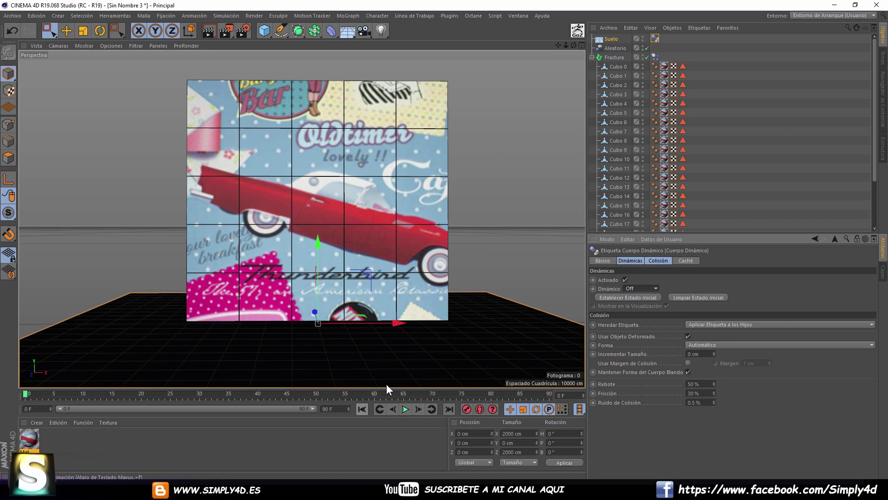
- Raise the Fractura wall above the floor, replay, and jump to frame 90 to see the scatter
left_click(613, 58)
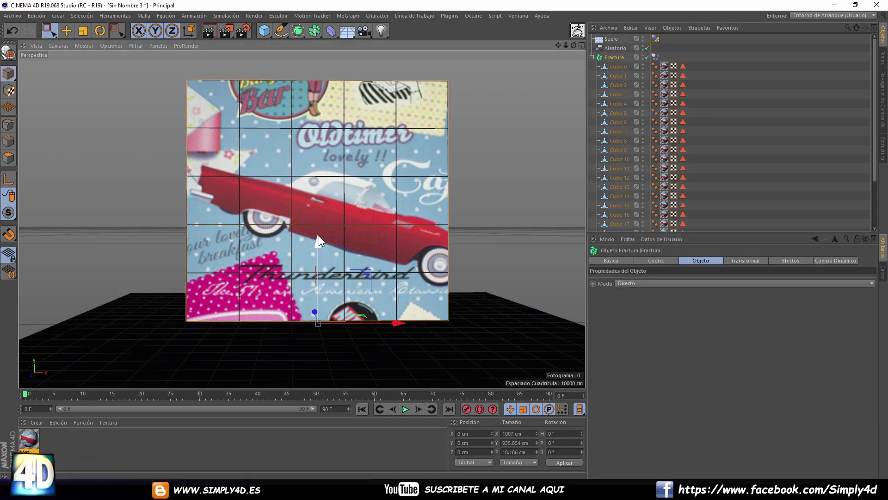
left_click_drag(318, 235, 323, 190)
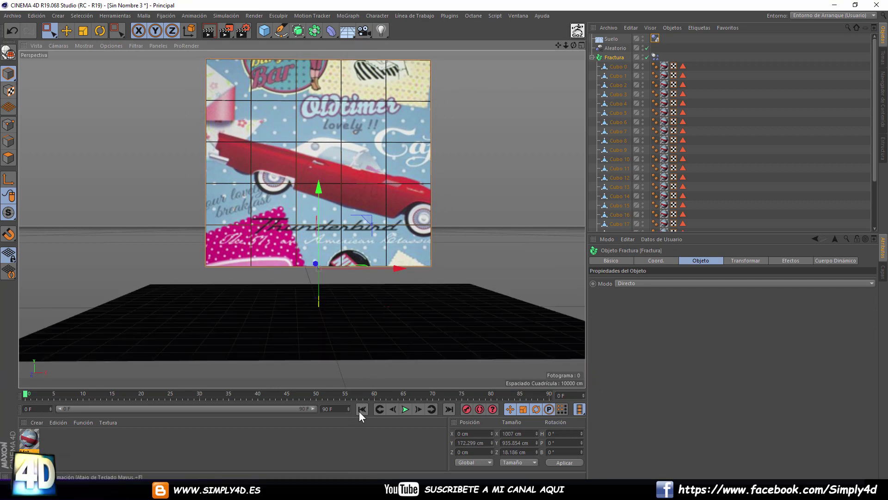
left_click(405, 409)
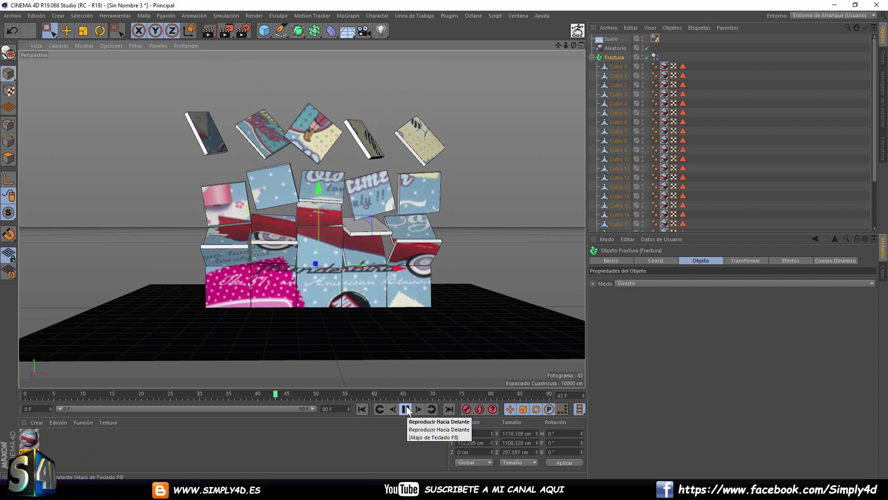
left_click(406, 409)
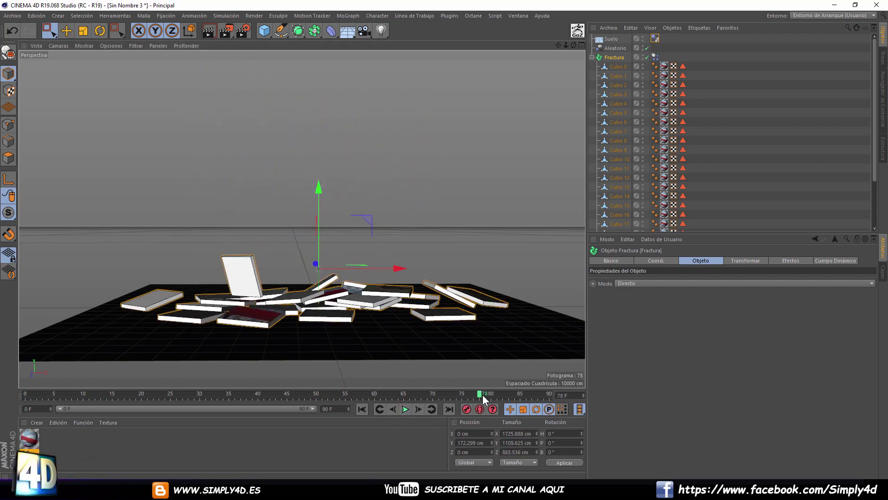
left_click_drag(482, 395, 551, 396)
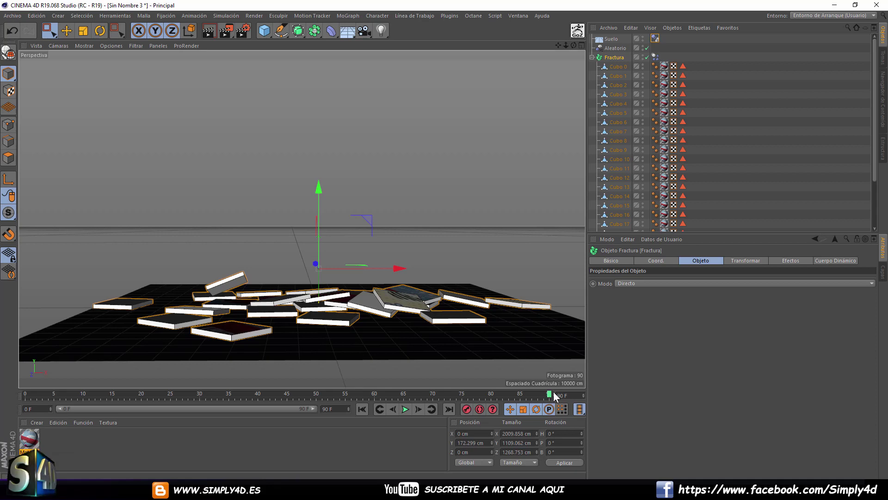
left_click(376, 17)
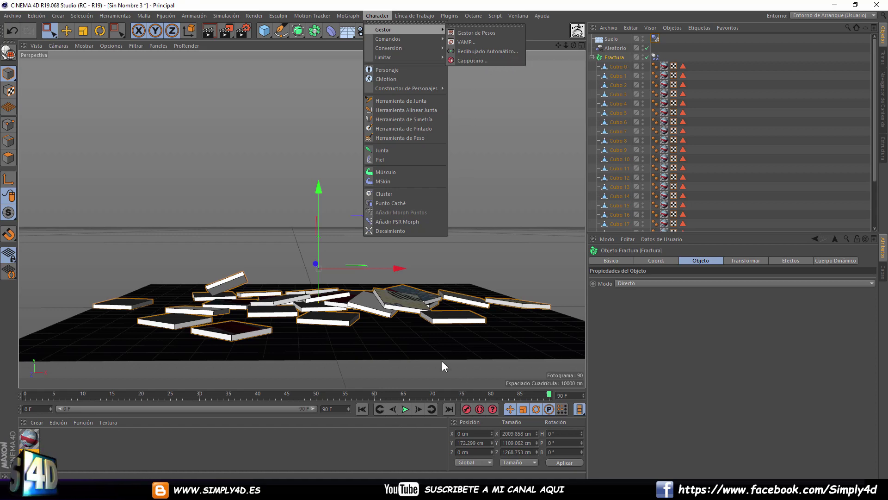
- Dismiss the menu, rewind to frame 0, and preview the simulation
left_click(43, 394)
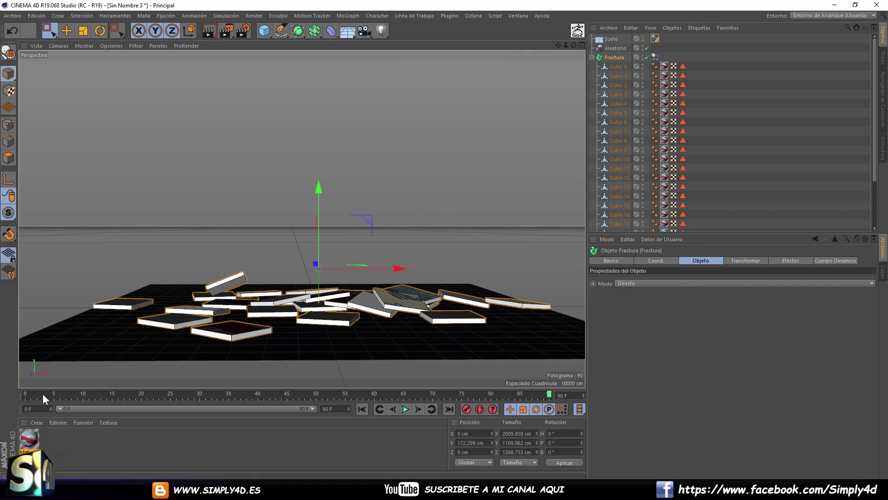
left_click_drag(546, 394, 25, 393)
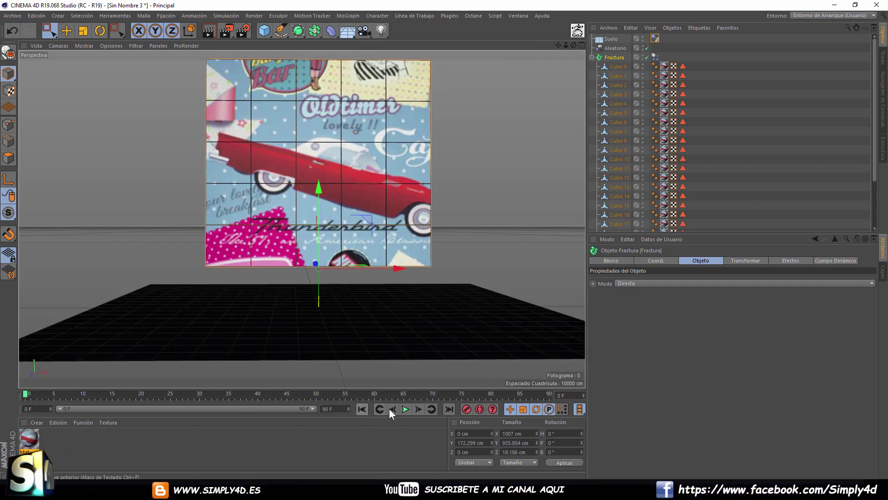
left_click(405, 409)
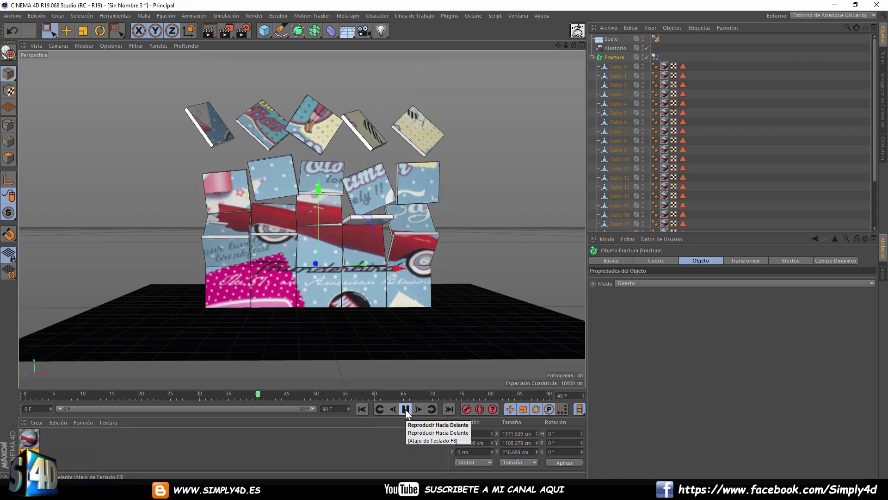
left_click(406, 410)
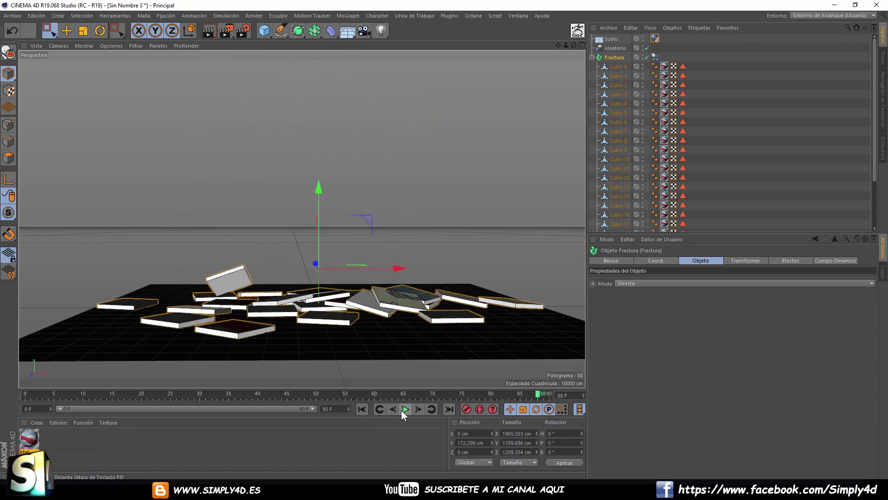
- Set the maximum frame to 5000 and extend the visible timeline range to match
type("5000")
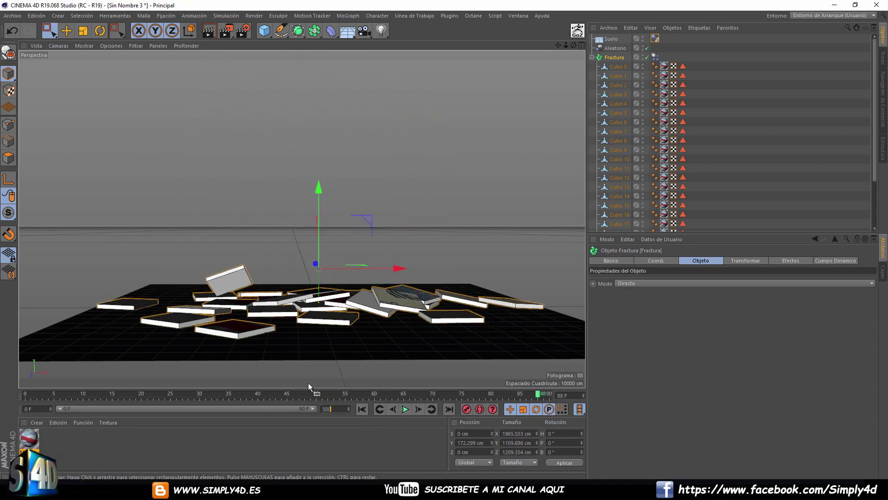
key("Return")
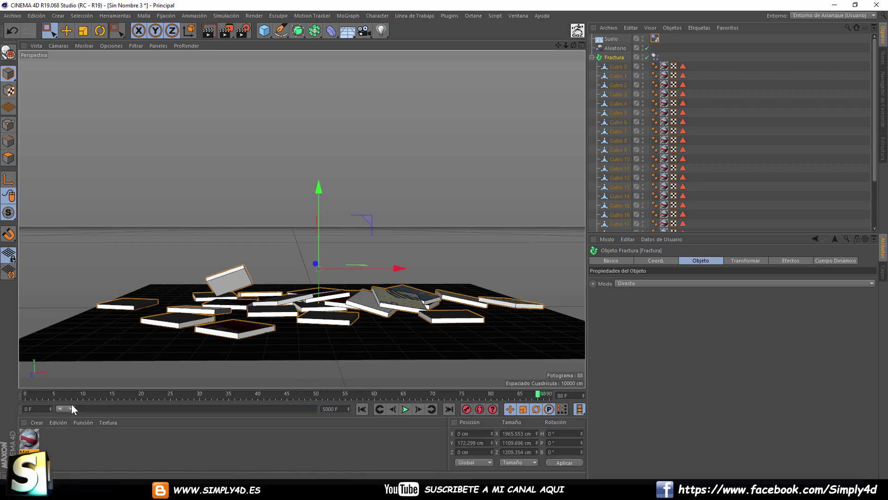
left_click_drag(72, 408, 316, 409)
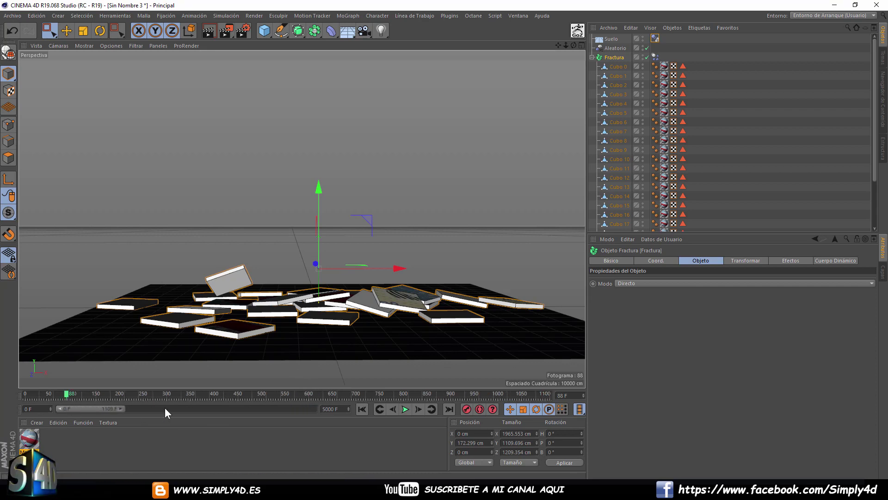
left_click(656, 57)
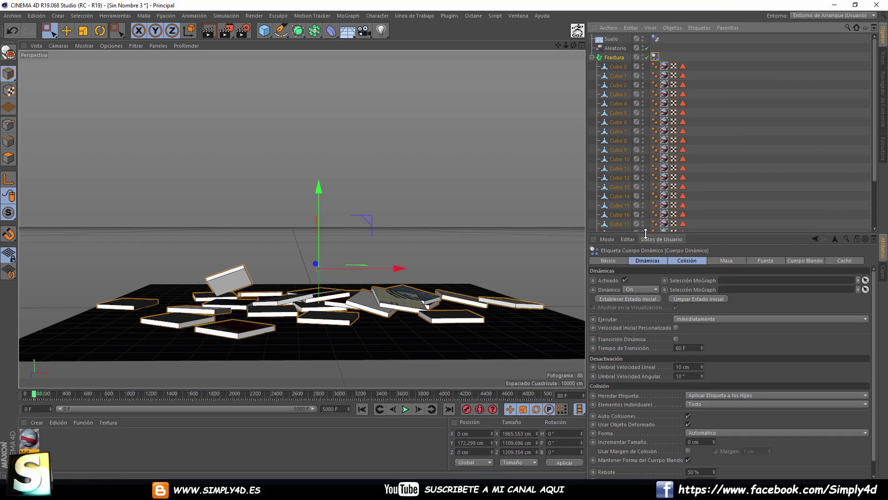
- In the dynamic body's Fuerza settings, set Mantener Rotación to 20 while test-playing the hold
left_click_drag(645, 235, 658, 115)
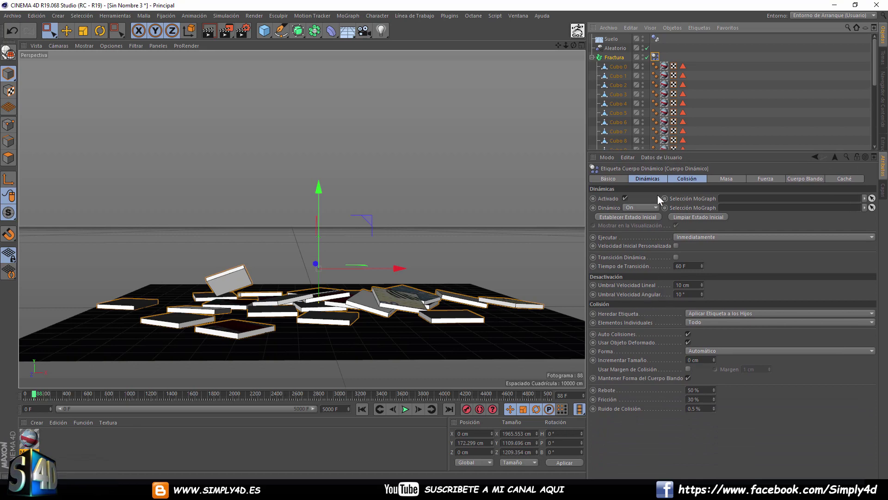
left_click(687, 178)
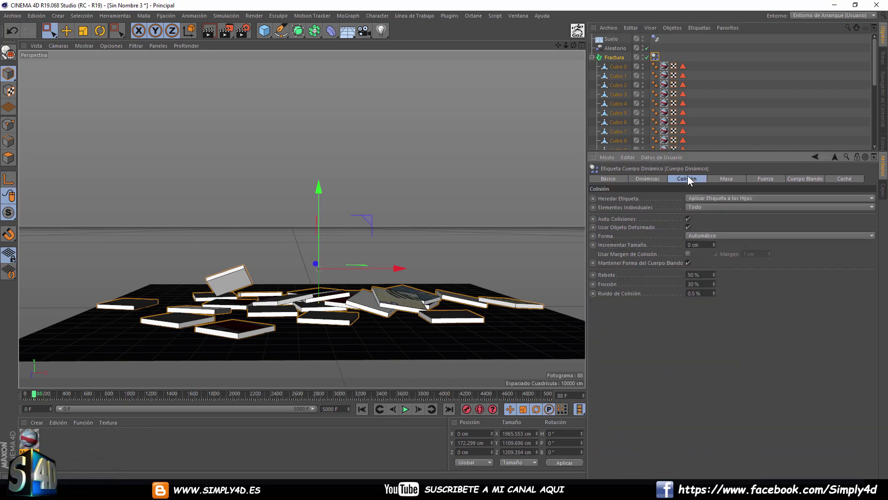
left_click(771, 181)
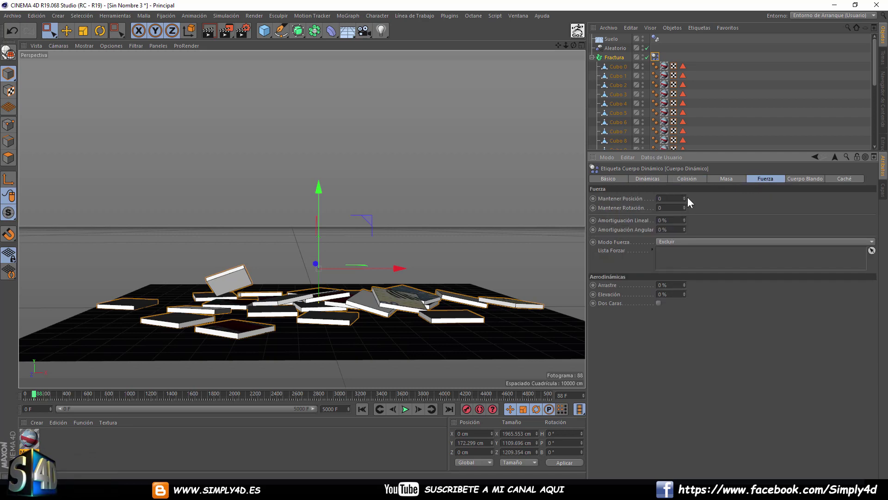
type("24")
left_click(405, 409)
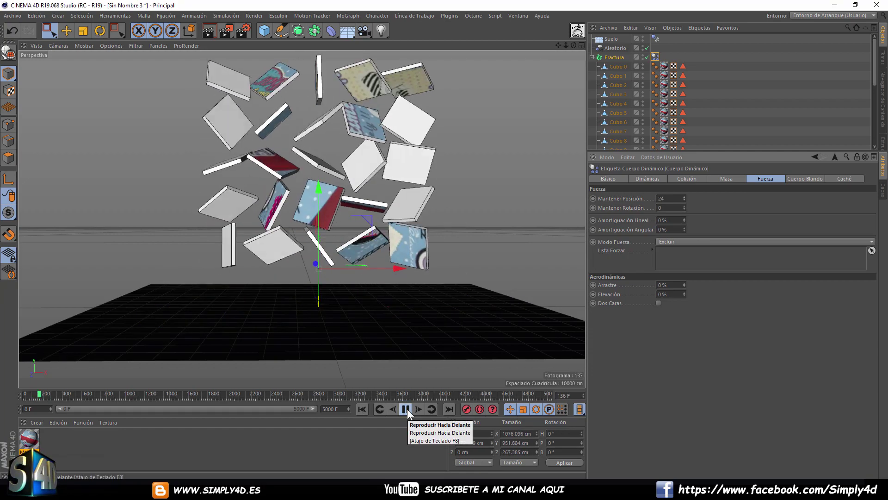
left_click(659, 207)
type("6")
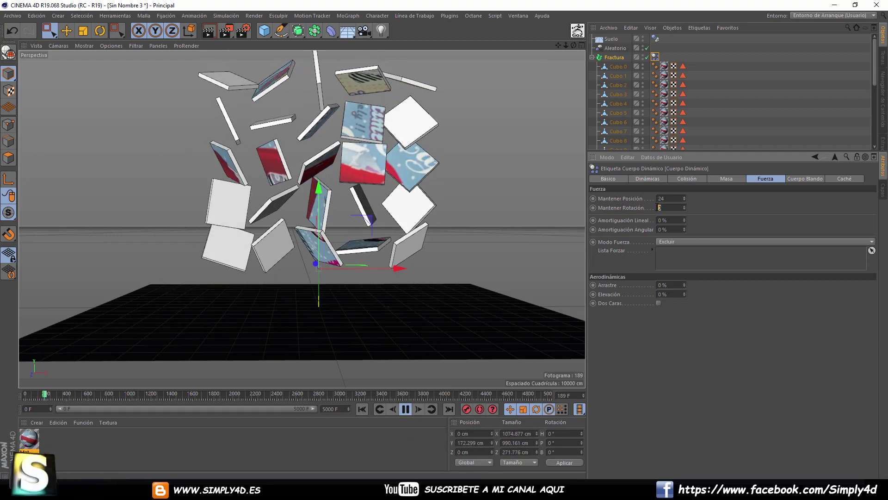
type("20")
key("Return")
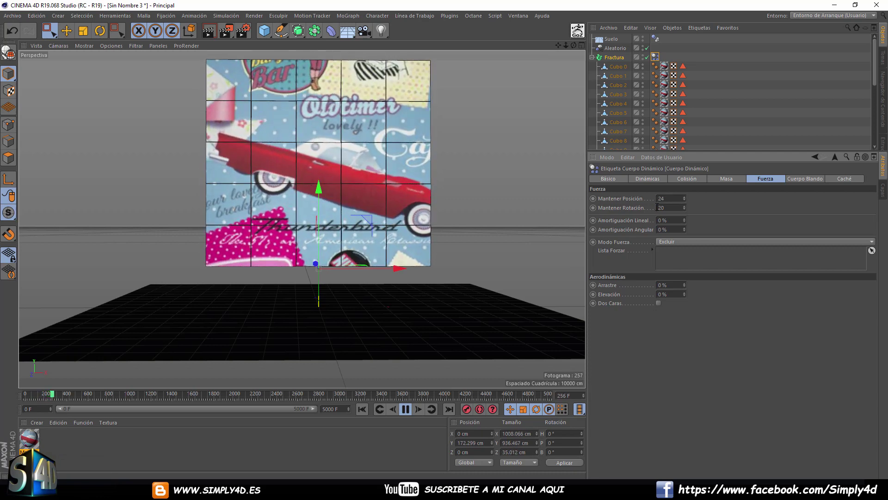
left_click(407, 409)
type("0")
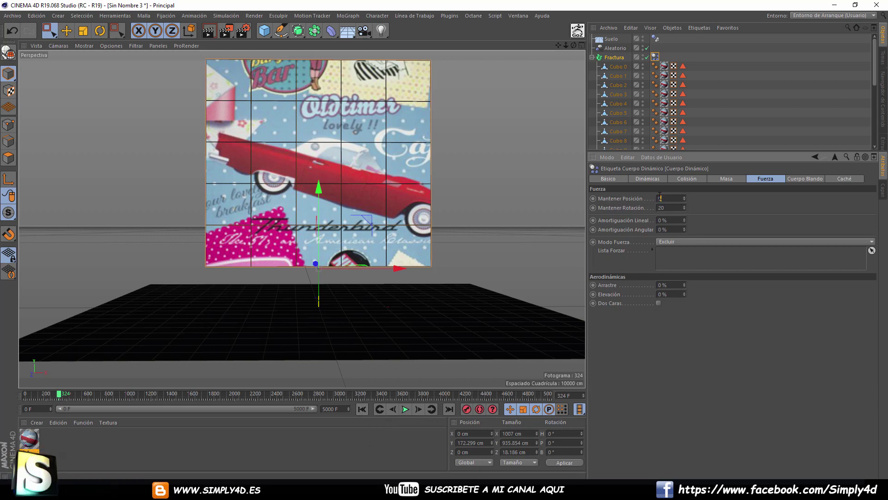
- Keyframe Mantener Rotación at 0 on frame 0, test the collapse, and jump ahead on the timeline
left_click(361, 409)
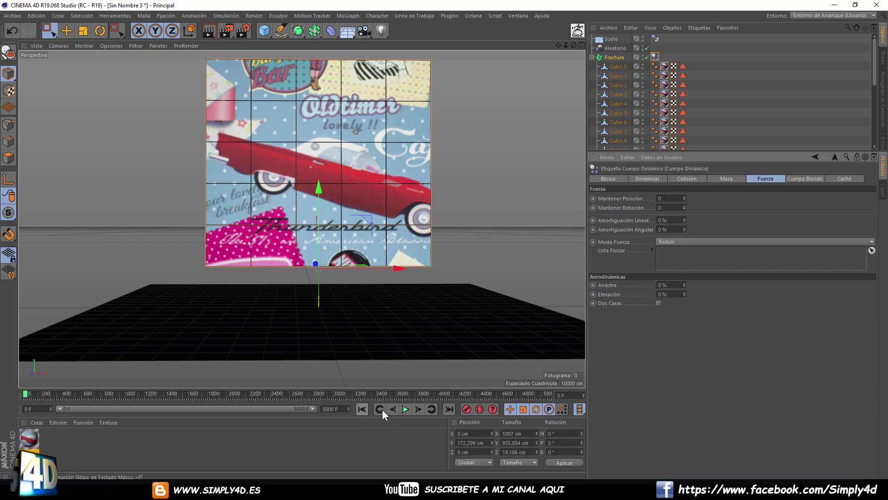
left_click(593, 208)
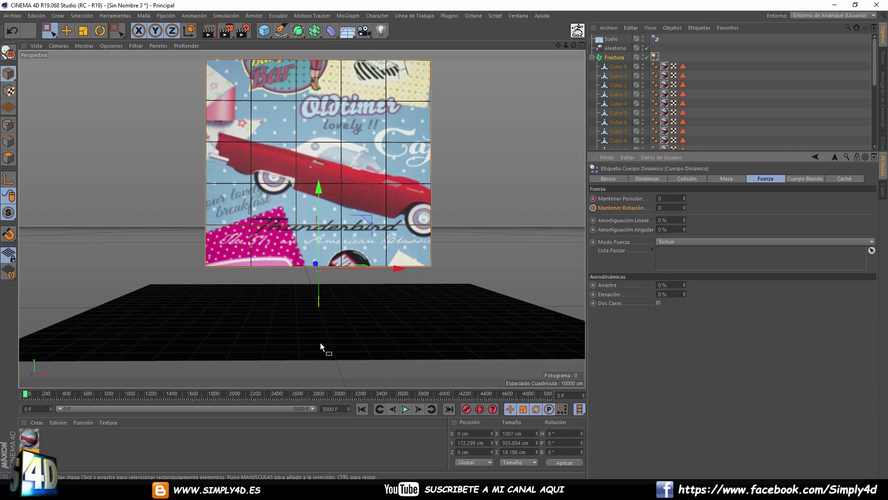
left_click(406, 409)
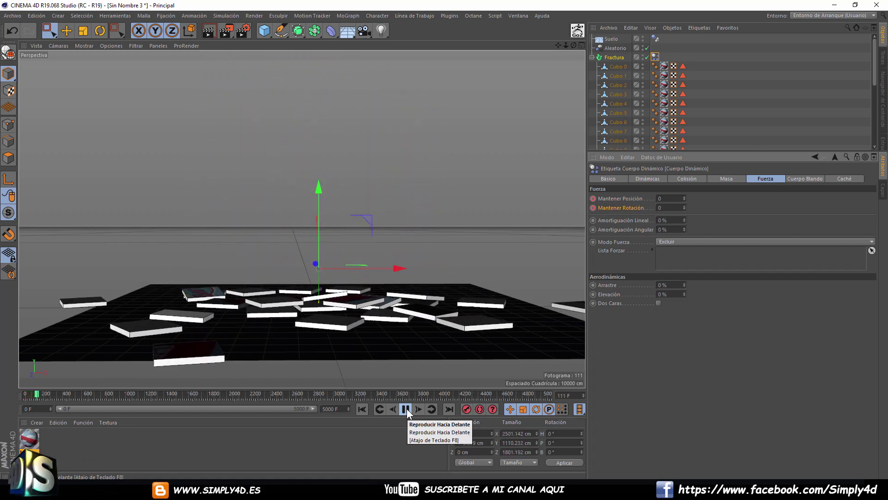
left_click(407, 409)
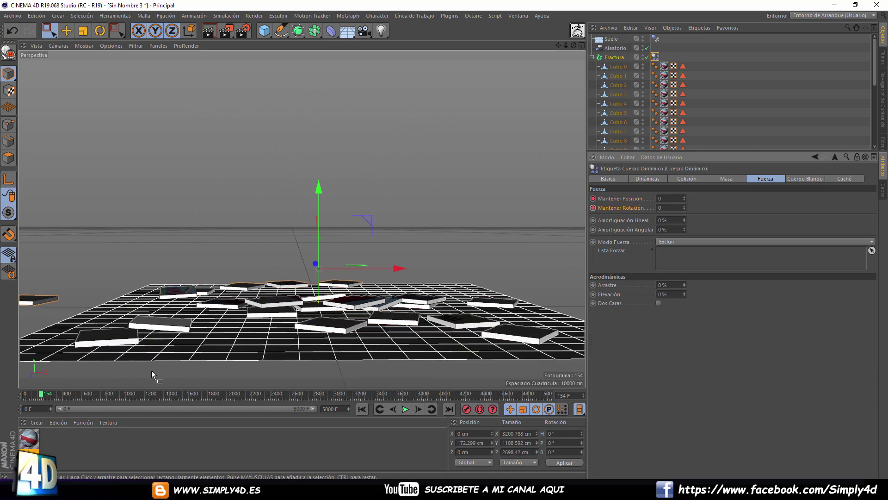
left_click(59, 395)
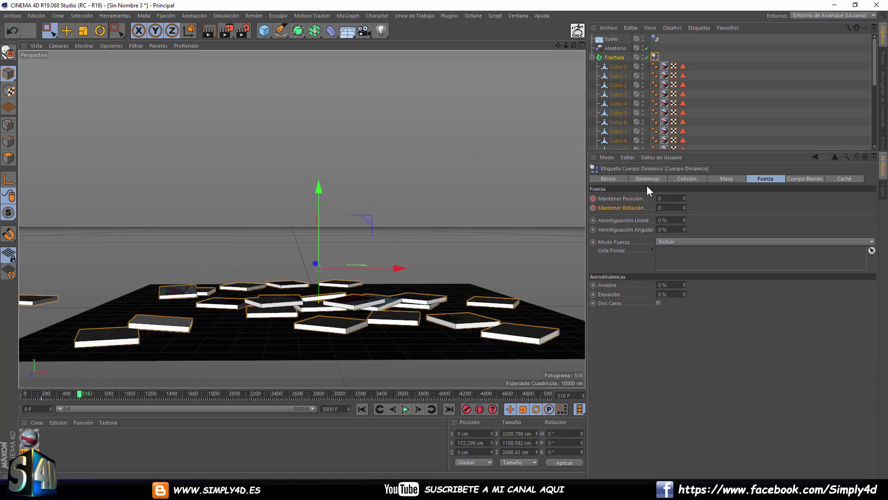
- Set Mantener Posición and Mantener Rotación both to 50
left_click(660, 198)
type("50")
key("Tab")
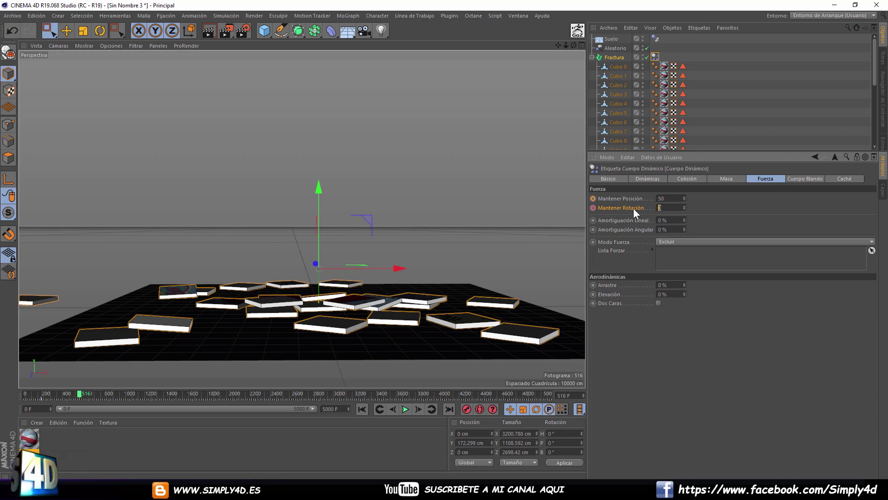
type("50")
key("Return")
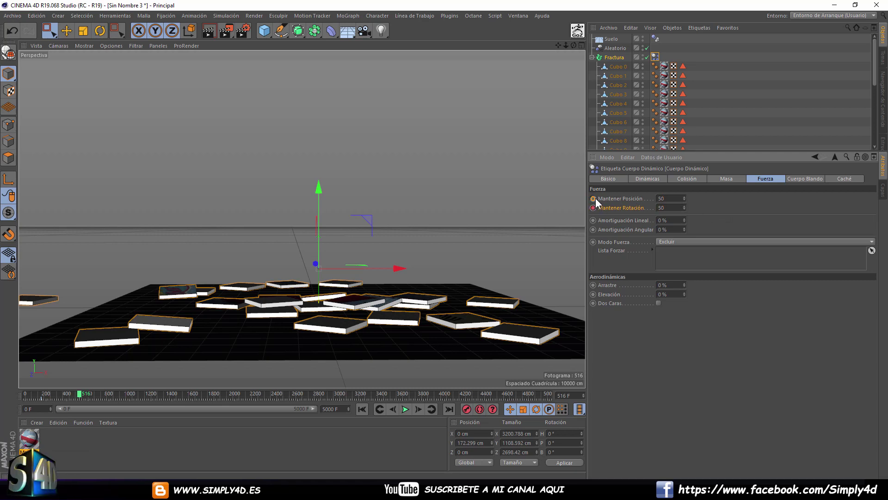
- Rewind and replay to confirm the wall stays assembled, stopping at frame 391
left_click(405, 409)
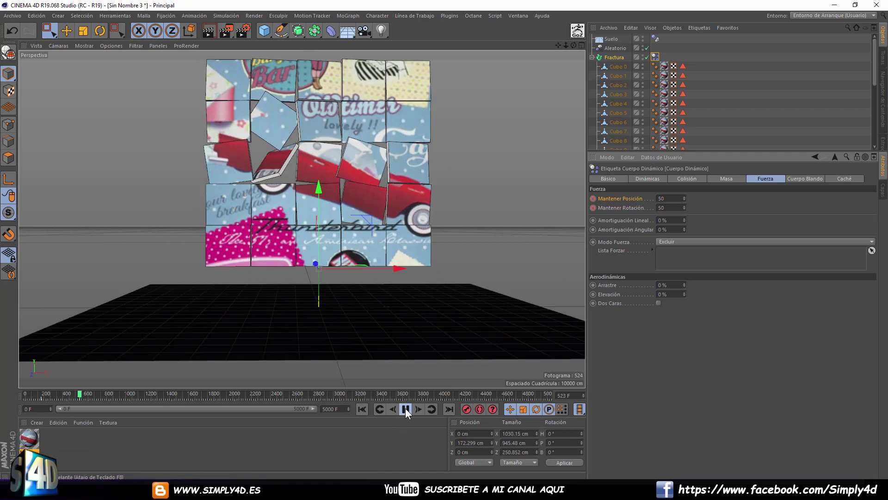
left_click(406, 409)
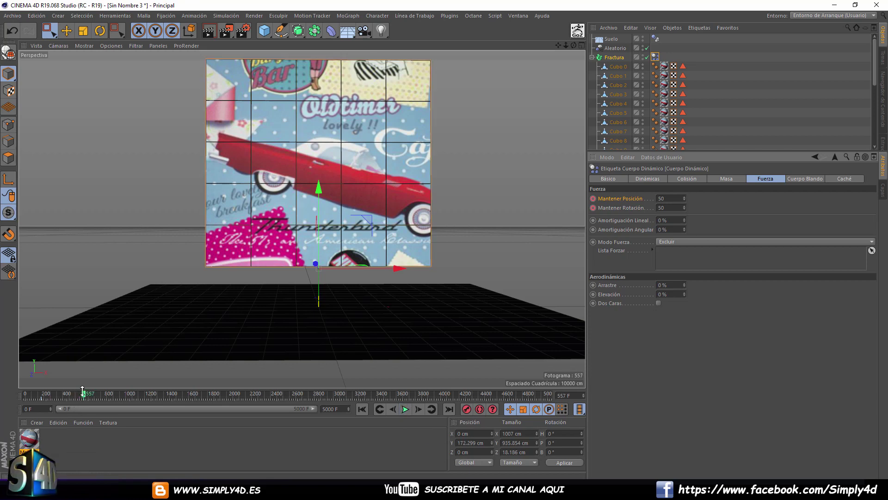
left_click_drag(83, 390, 28, 391)
left_click(405, 409)
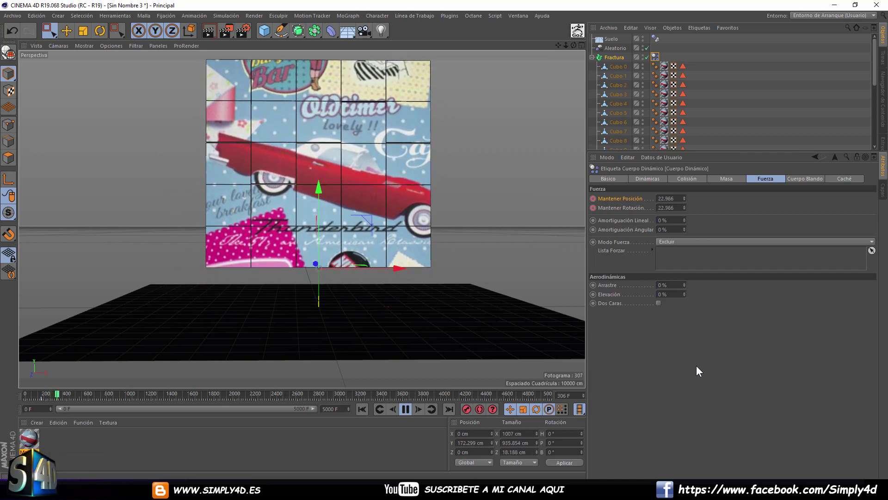
left_click(405, 409)
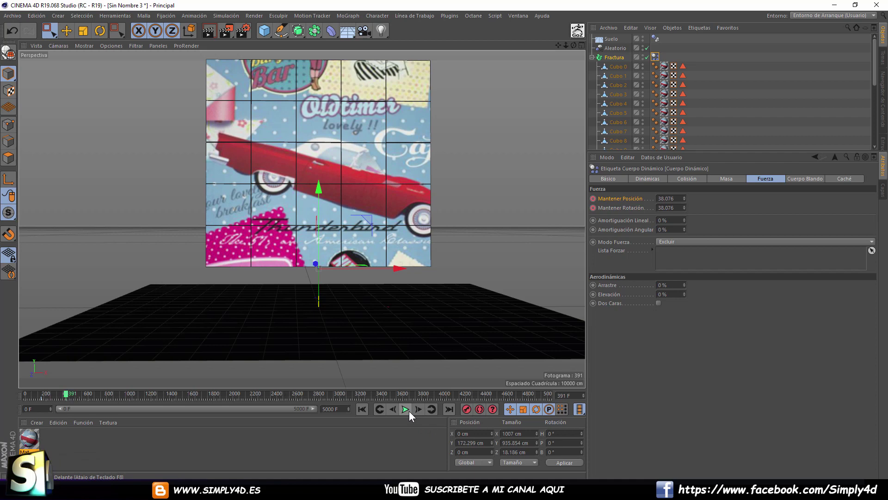
left_click(265, 33)
- Add a sphere of about 160 cm radius and raise it up beside the wall
left_click(502, 69)
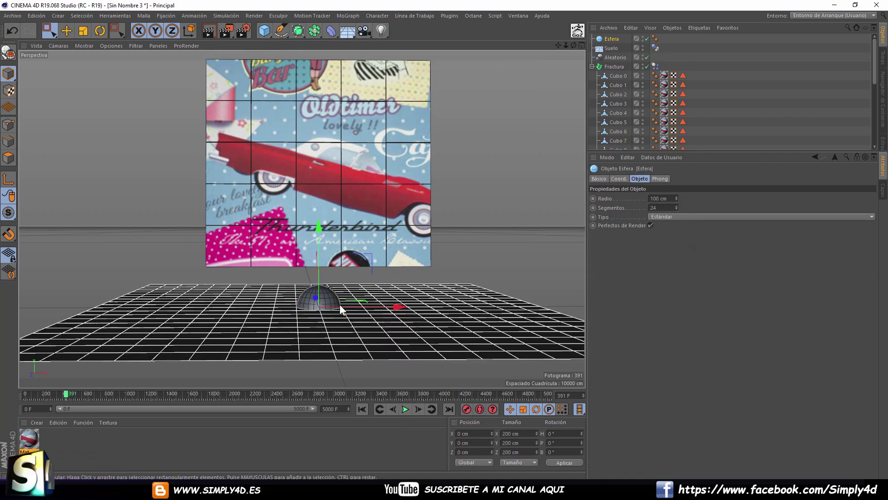
left_click_drag(340, 304, 353, 306)
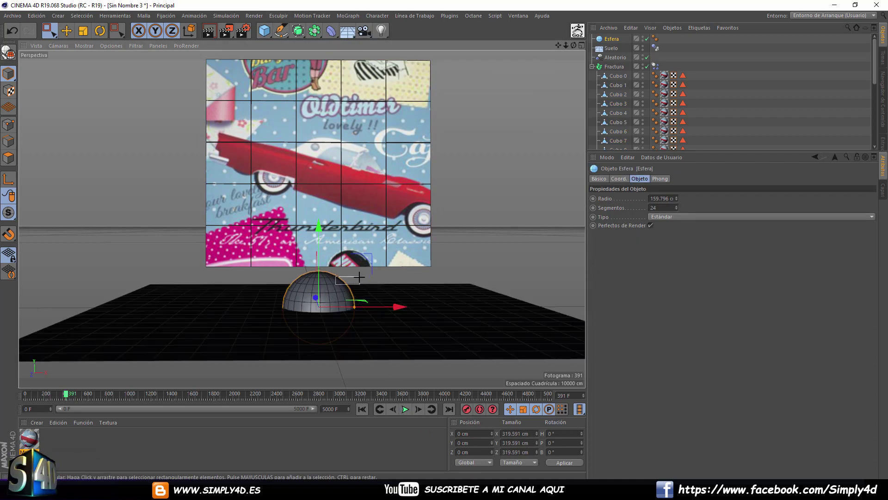
left_click(67, 30)
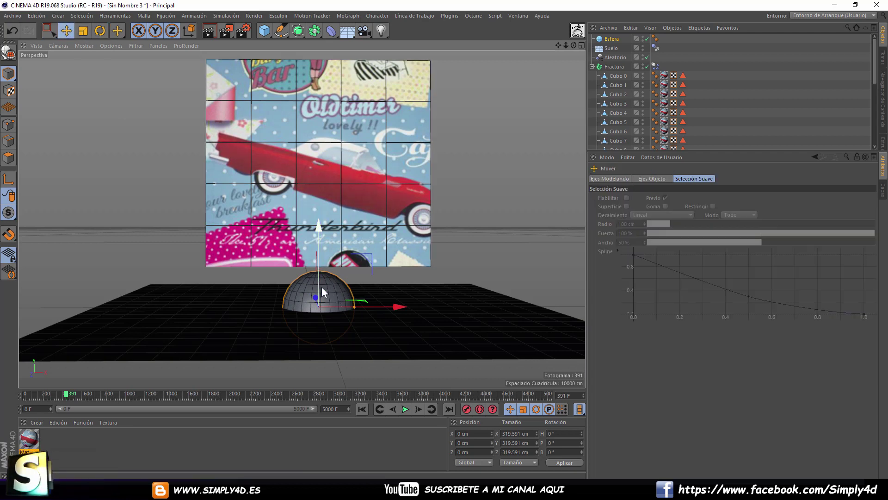
left_click_drag(321, 287, 504, 158)
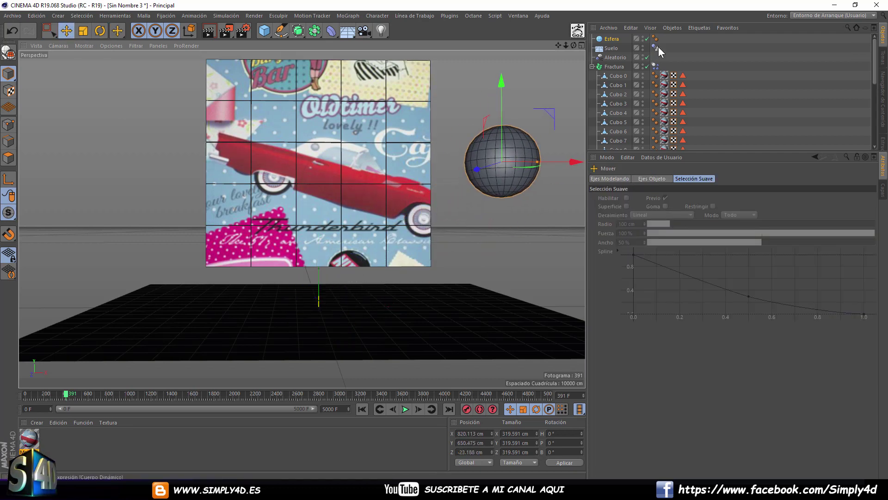
- Copy the Cuerpo Dinámico tag onto Esfera and drag it into the wall during playback
left_click_drag(656, 47, 671, 38, "ctrl")
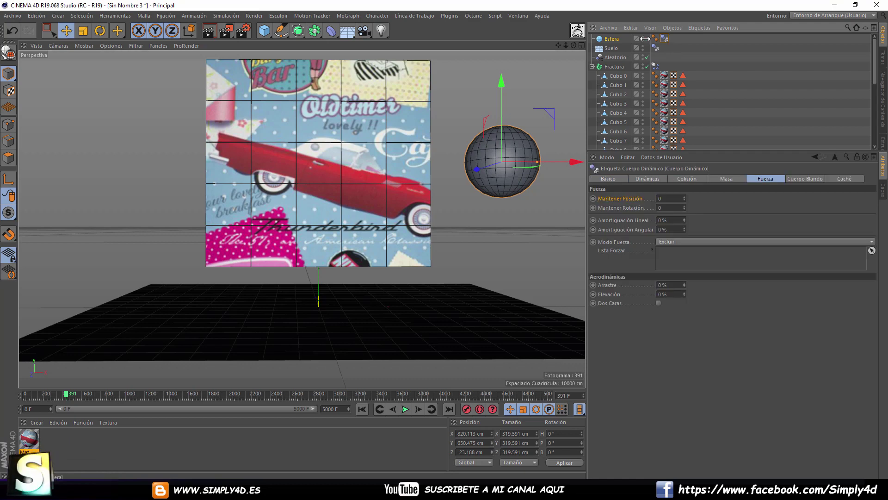
left_click(406, 409)
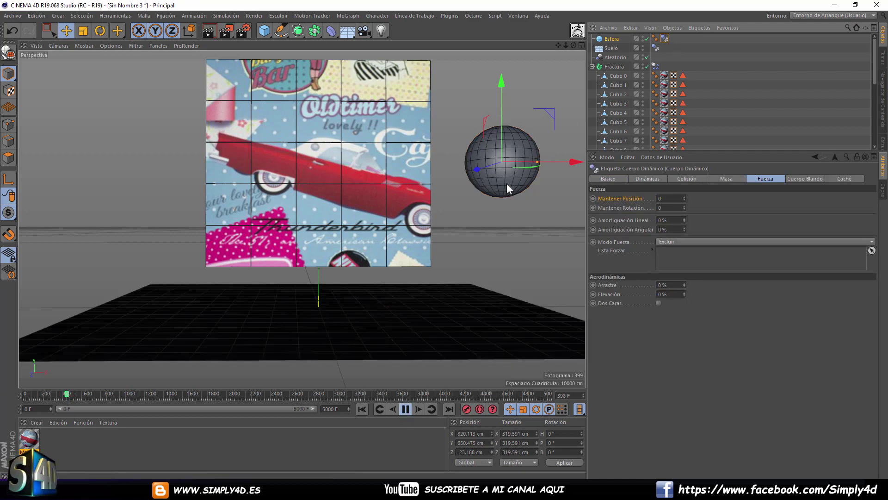
mouse_move(506, 182)
left_mouse_down()
mouse_move(461, 183)
mouse_move(543, 179)
mouse_move(149, 178)
mouse_move(215, 180)
mouse_move(345, 152)
mouse_move(386, 156)
mouse_move(273, 204)
mouse_move(341, 198)
mouse_move(402, 148)
left_mouse_up()
mouse_move(437, 215)
left_mouse_down()
mouse_move(359, 165)
mouse_move(252, 159)
mouse_move(349, 215)
mouse_move(416, 121)
mouse_move(266, 190)
mouse_move(293, 185)
mouse_move(390, 118)
mouse_move(179, 219)
mouse_move(65, 235)
mouse_move(321, 184)
mouse_move(562, 184)
mouse_move(115, 181)
mouse_move(512, 182)
mouse_move(249, 182)
mouse_move(230, 196)
left_mouse_up()
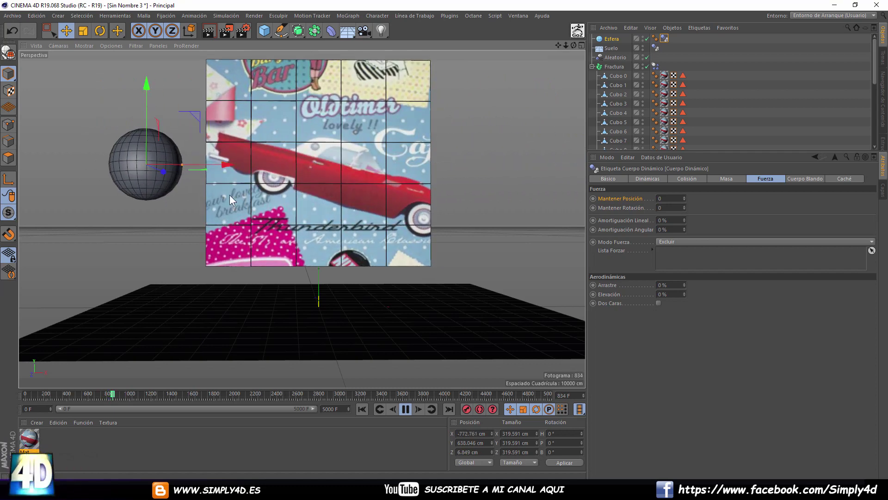
- Keyframe Fractura's Mantener Posición/Rotación at 50 on frame 1005 and 0 on frame 1204
left_click(657, 67)
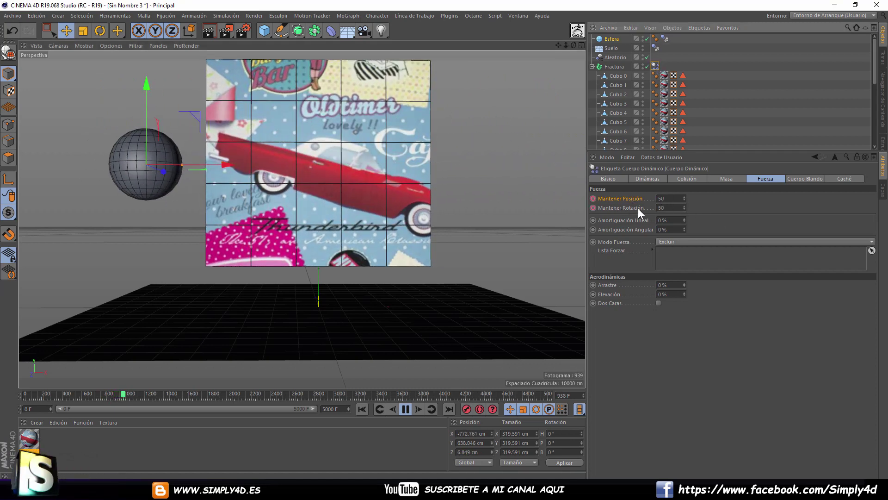
left_click(405, 408)
left_click(594, 206, "ctrl")
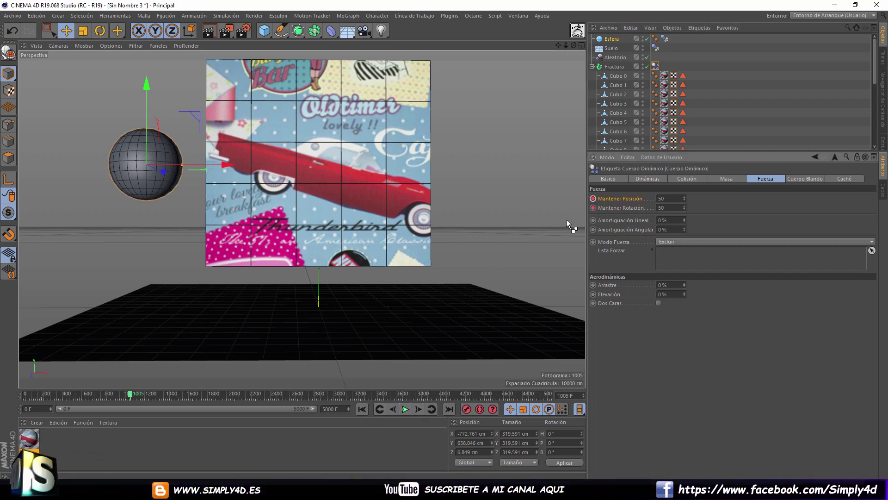
mouse_move(132, 394)
left_mouse_down()
mouse_move(159, 393)
mouse_move(151, 394)
left_mouse_up()
left_click(660, 199)
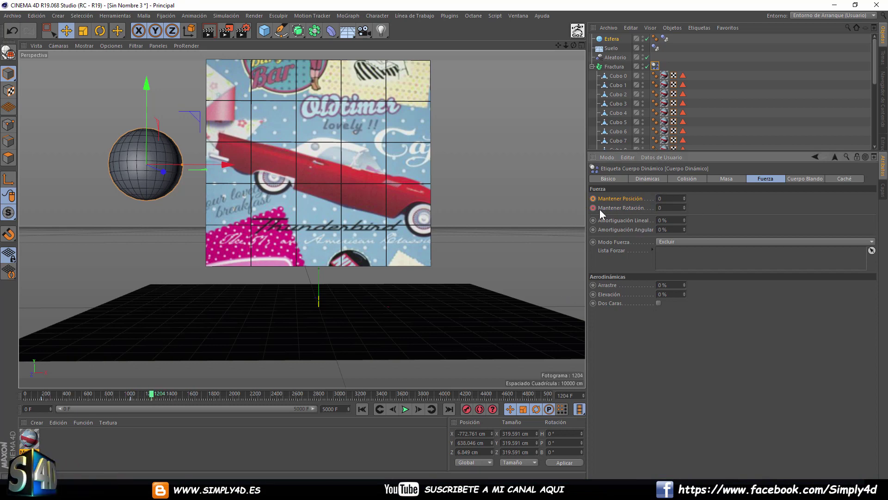
- Play the animation to test the hold keyframes, then stop it
left_click(404, 409)
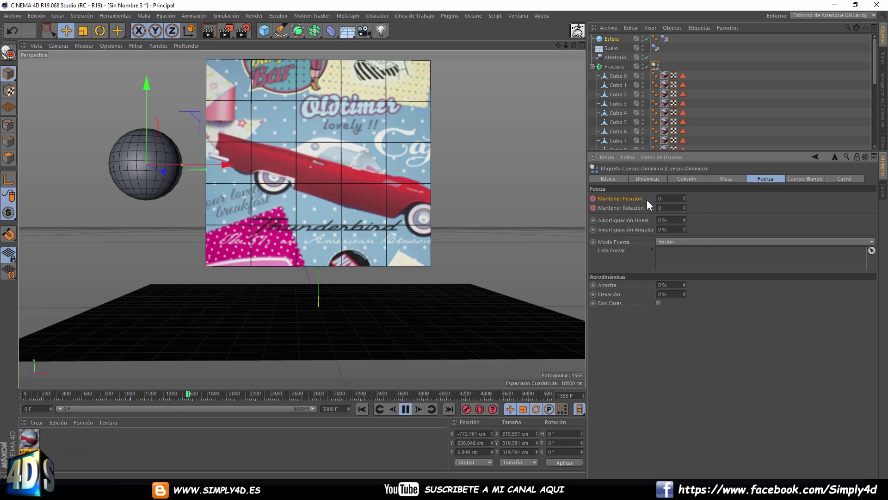
left_click(405, 411)
left_click(404, 410)
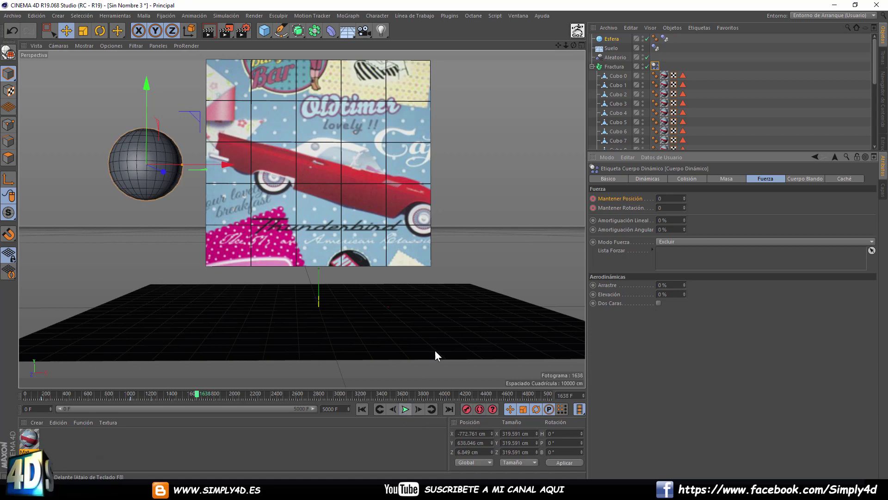
- Check the tag's collision, mass and dynamics settings, then replay the simulation from the start
left_click(717, 179)
left_click(686, 179)
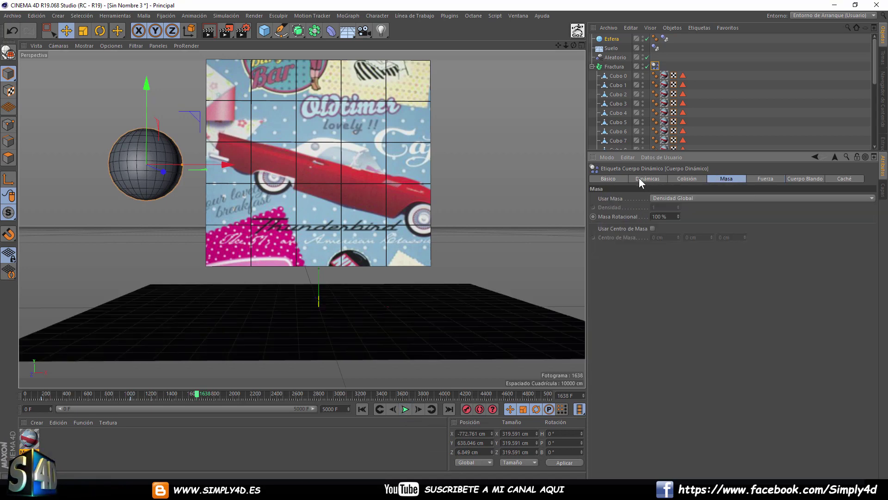
left_click(639, 179)
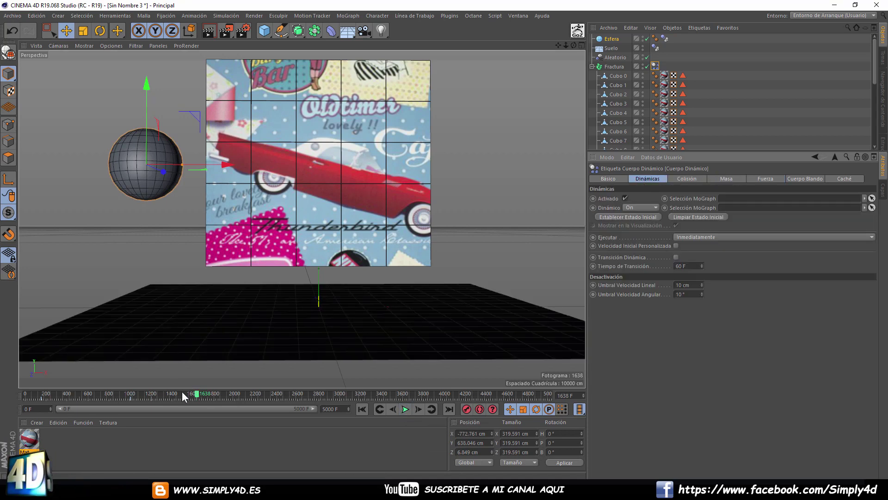
left_click_drag(189, 393, 27, 396)
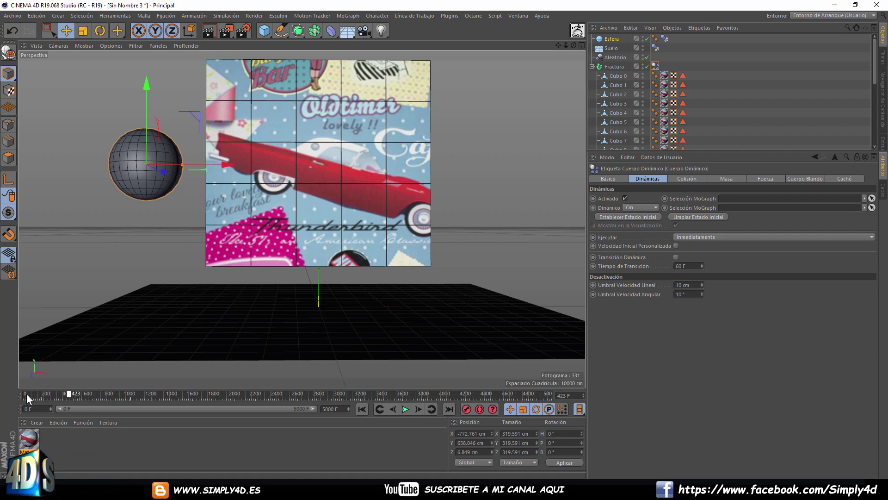
left_click(404, 409)
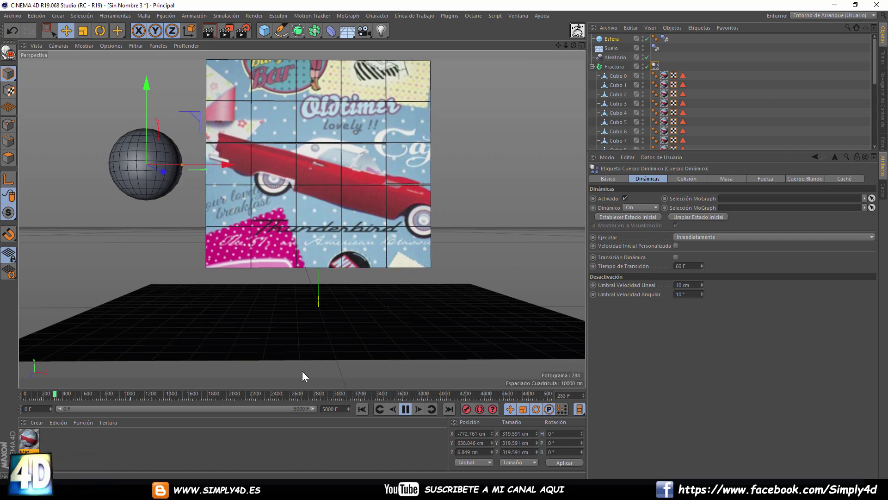
left_click(764, 178)
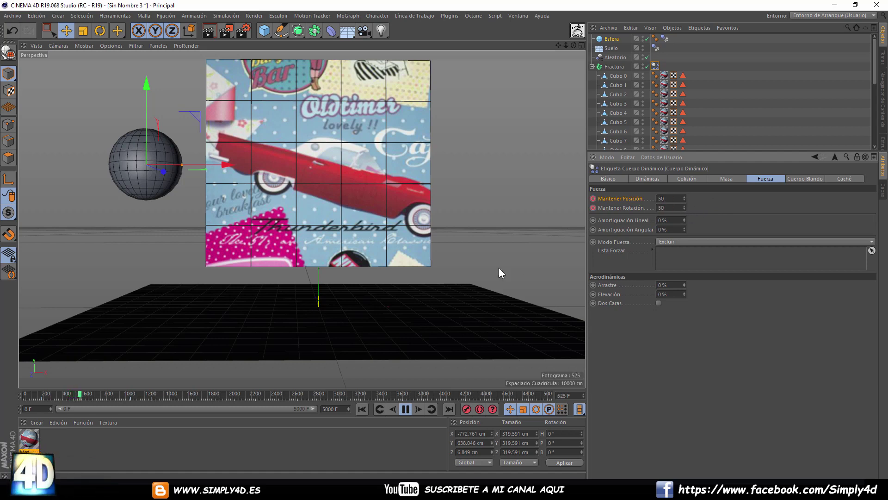
- Stop playback and inspect the position hold field's context menu
left_click(405, 409)
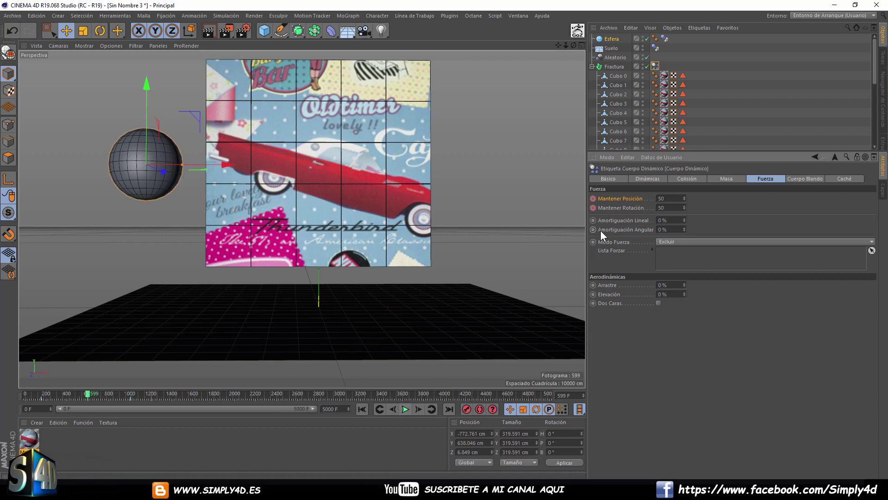
right_click(624, 202)
mouse_move(659, 207)
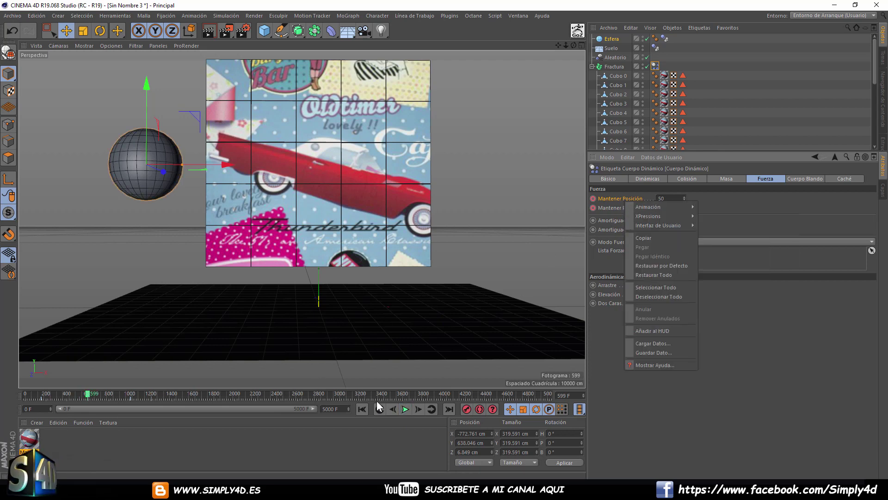
left_click(377, 426)
- Smash Esfera through the poster wall during playback, stopping at frame 1593
left_click(405, 409)
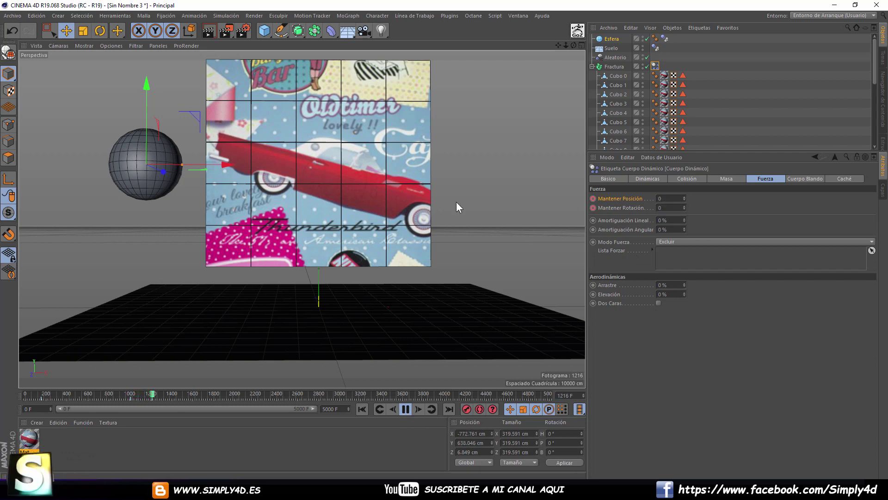
left_click(131, 154)
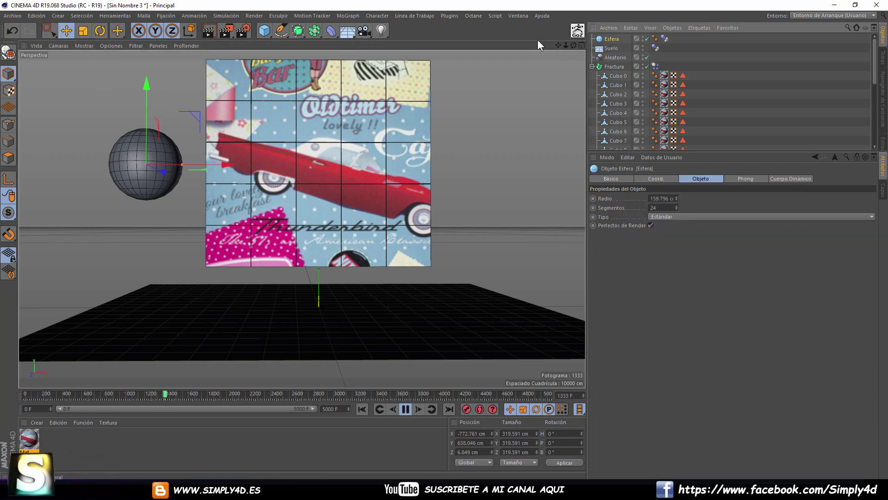
left_click_drag(131, 155, 158, 157)
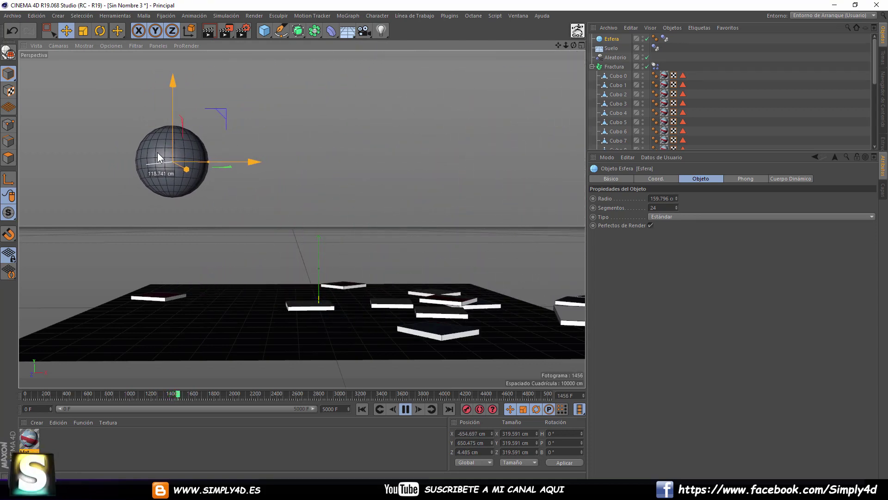
left_click_drag(158, 153, 158, 154)
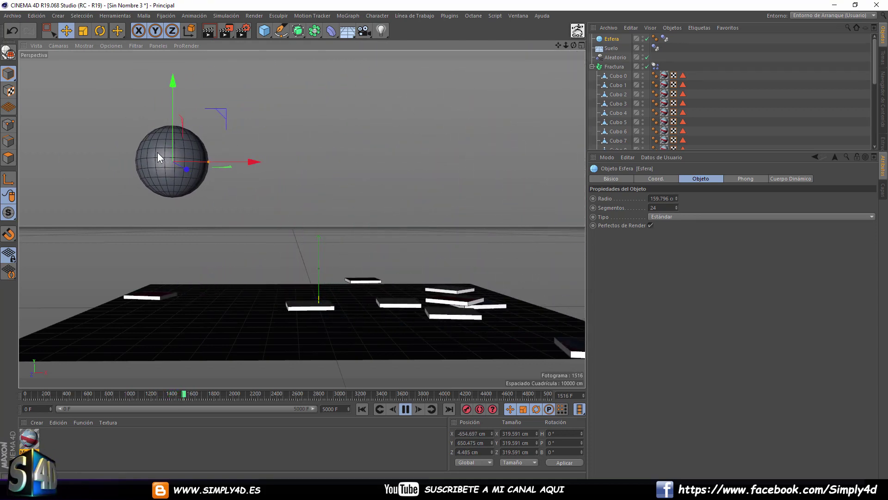
left_click(404, 409)
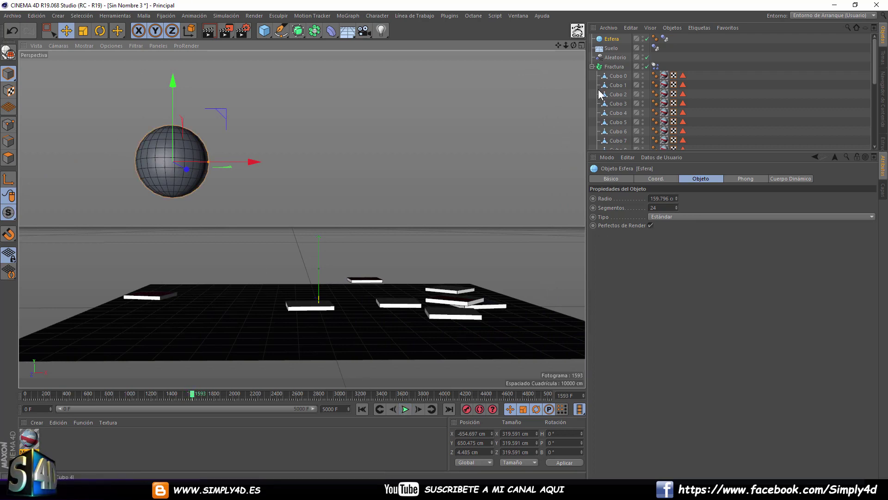
- Keyframe both Mantener hold values at 50 on frame 1817, then play from frame 1521
left_click(655, 66)
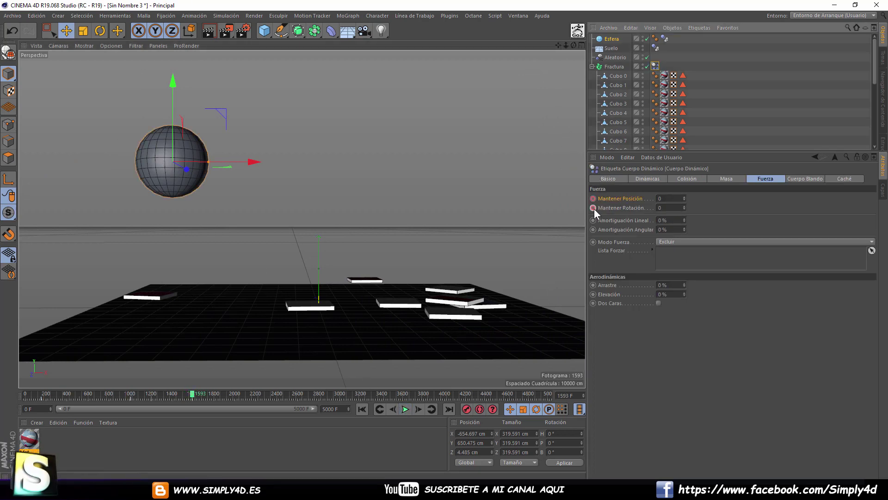
left_click(595, 207)
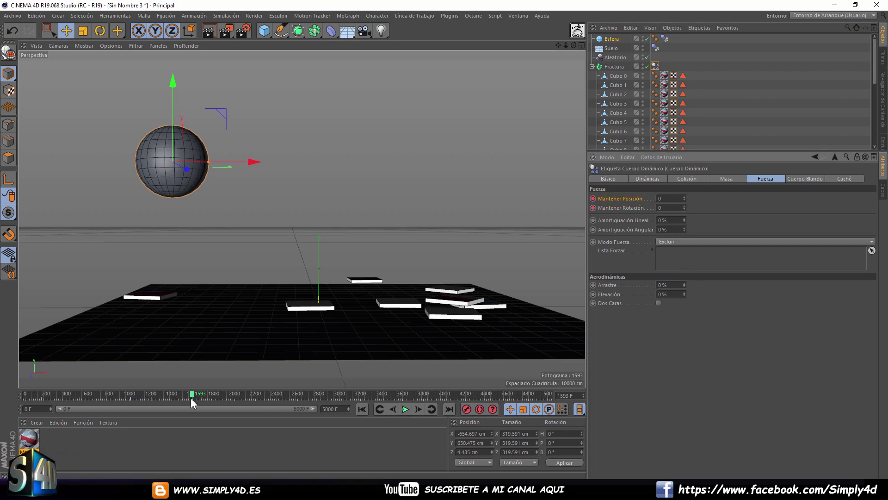
left_click_drag(191, 398, 201, 396)
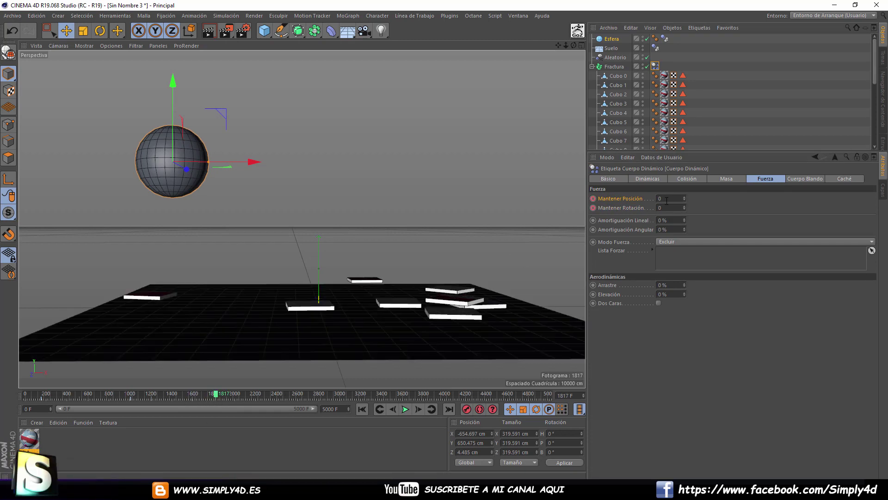
left_click(639, 199)
type("50")
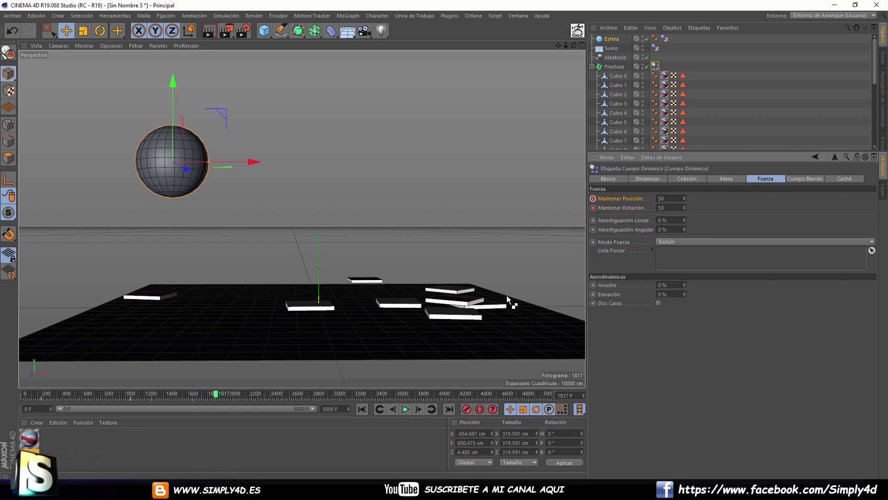
left_click_drag(216, 396, 184, 397)
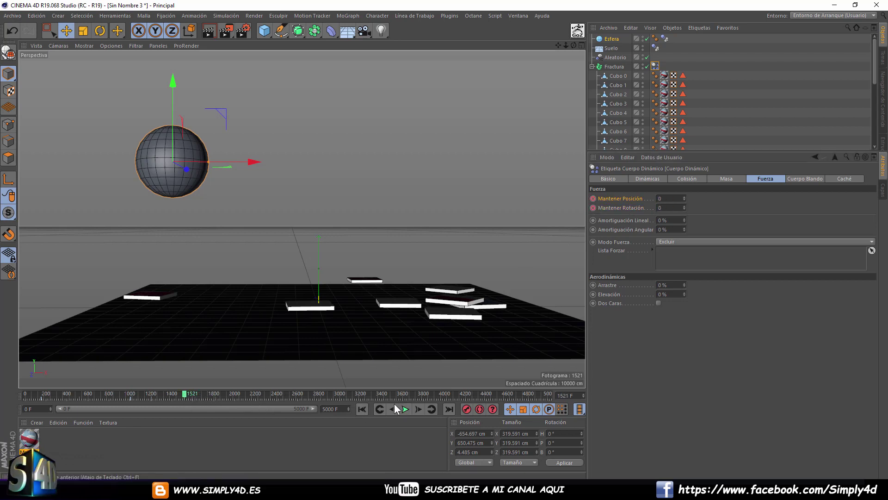
left_click(404, 409)
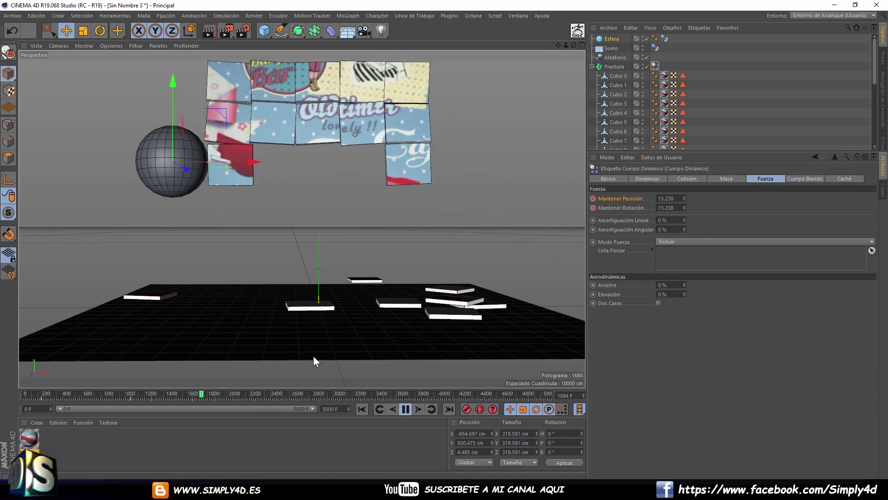
- During playback, drag Esfera across the floor into the wall pieces
left_click(151, 174)
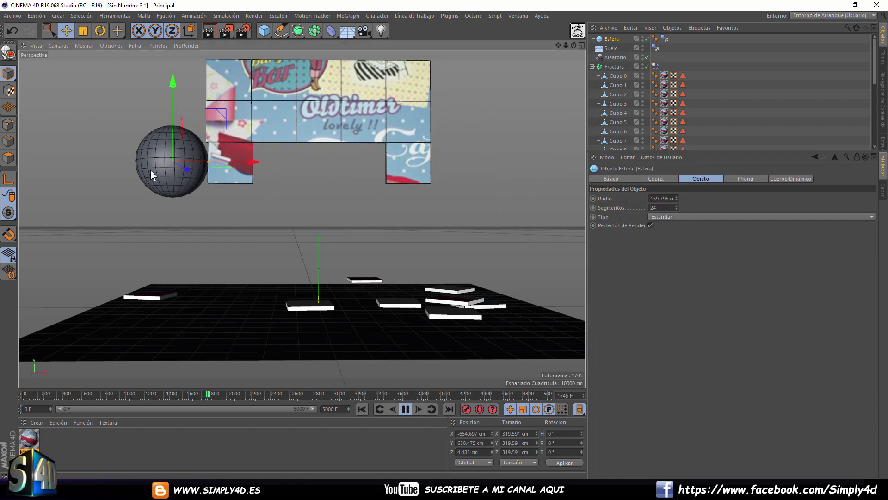
mouse_move(151, 170)
left_mouse_down()
mouse_move(290, 301)
mouse_move(426, 303)
mouse_move(357, 276)
mouse_move(131, 286)
mouse_move(184, 331)
left_mouse_up()
left_click_drag(312, 268, 317, 312, "alt")
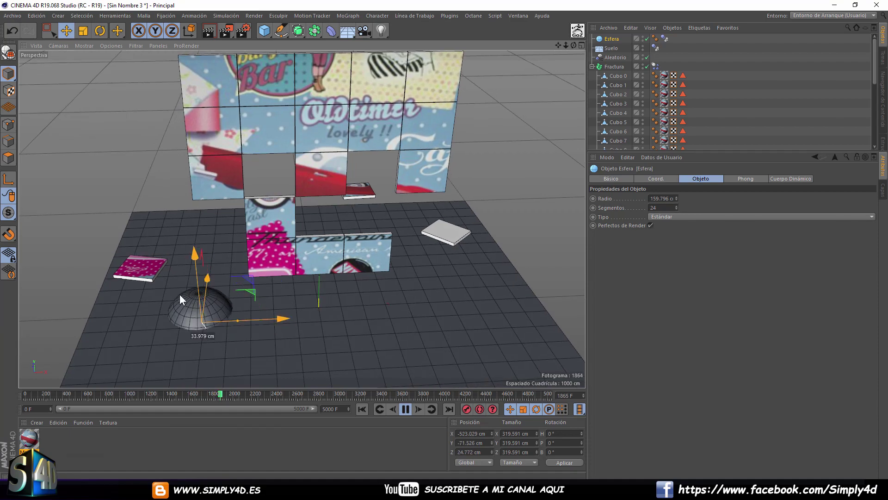
mouse_move(179, 294)
left_mouse_down()
mouse_move(153, 263)
mouse_move(395, 210)
mouse_move(402, 165)
mouse_move(371, 218)
mouse_move(455, 231)
mouse_move(366, 275)
mouse_move(472, 237)
mouse_move(332, 183)
mouse_move(99, 299)
mouse_move(270, 283)
mouse_move(307, 260)
mouse_move(274, 175)
left_mouse_up()
scroll(333, 183, "down", 3)
- Enlarge Esfera's radius to 263.806 cm, bring the view close to the wall, and stop playback
mouse_move(323, 234)
left_mouse_down()
mouse_move(363, 272)
mouse_move(526, 336)
mouse_move(292, 177)
mouse_move(398, 297)
mouse_move(367, 231)
mouse_move(498, 182)
mouse_move(576, 191)
mouse_move(396, 235)
mouse_move(390, 186)
mouse_move(462, 234)
mouse_move(475, 219)
mouse_move(399, 206)
left_mouse_up()
mouse_move(510, 201)
left_mouse_down()
mouse_move(551, 279)
mouse_move(287, 184)
mouse_move(286, 229)
mouse_move(440, 213)
mouse_move(179, 263)
mouse_move(361, 232)
mouse_move(438, 232)
mouse_move(375, 249)
mouse_move(197, 198)
mouse_move(338, 181)
mouse_move(473, 182)
mouse_move(365, 179)
left_mouse_up()
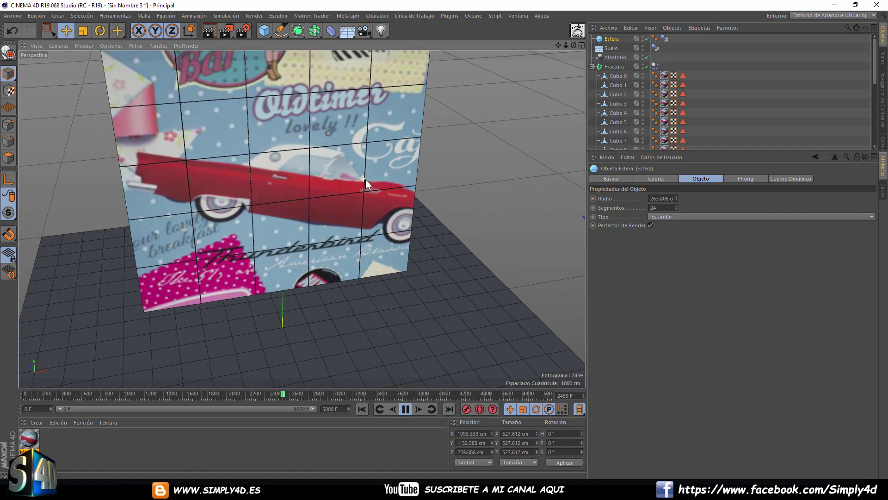
right_click_drag(365, 179, 378, 368, "alt")
left_click(404, 409)
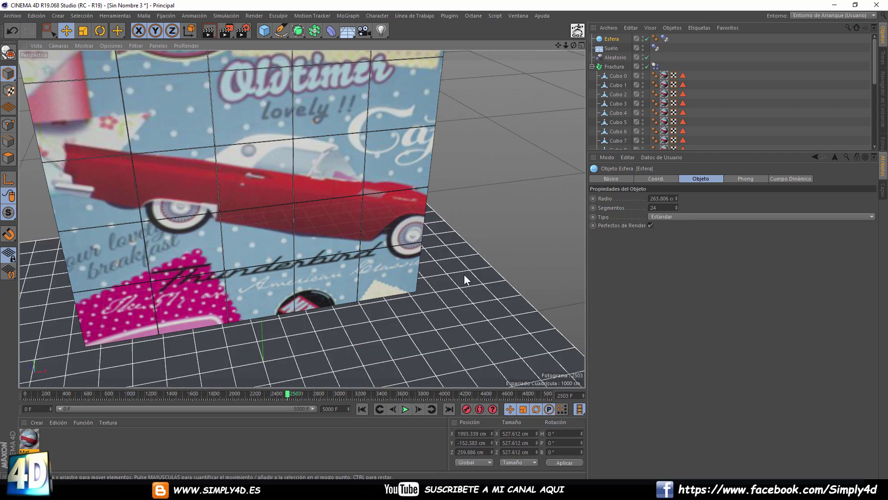